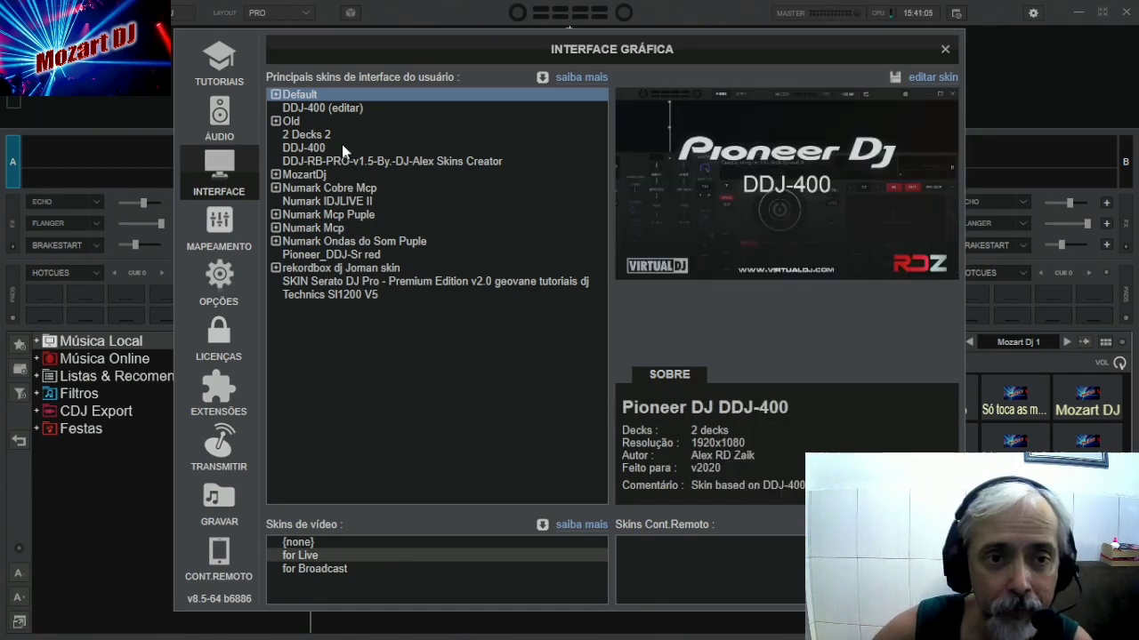
Apply the Numark Cobre Mcp skin to view its decks, and switch the interface back to the Old skin.
left_click(346, 188)
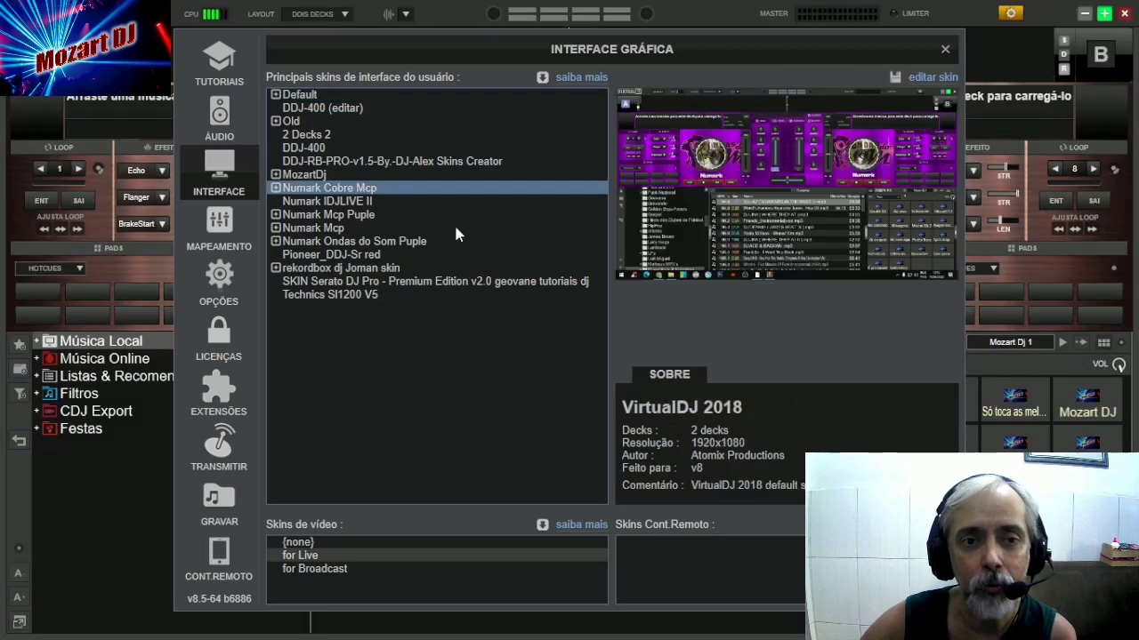
left_click(944, 51)
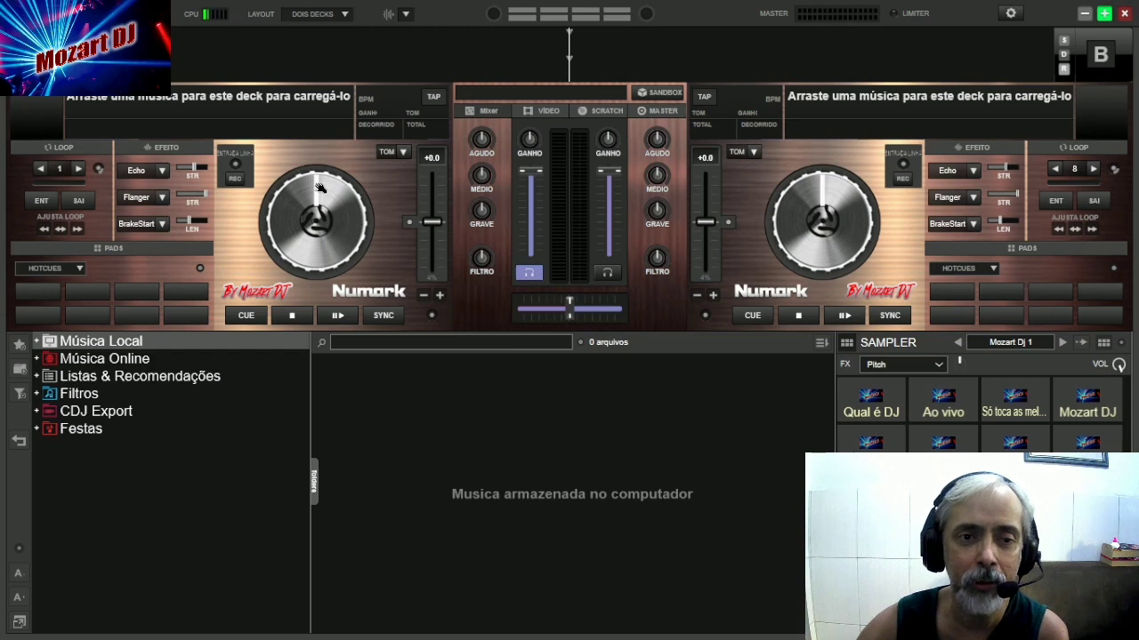
left_click(1010, 12)
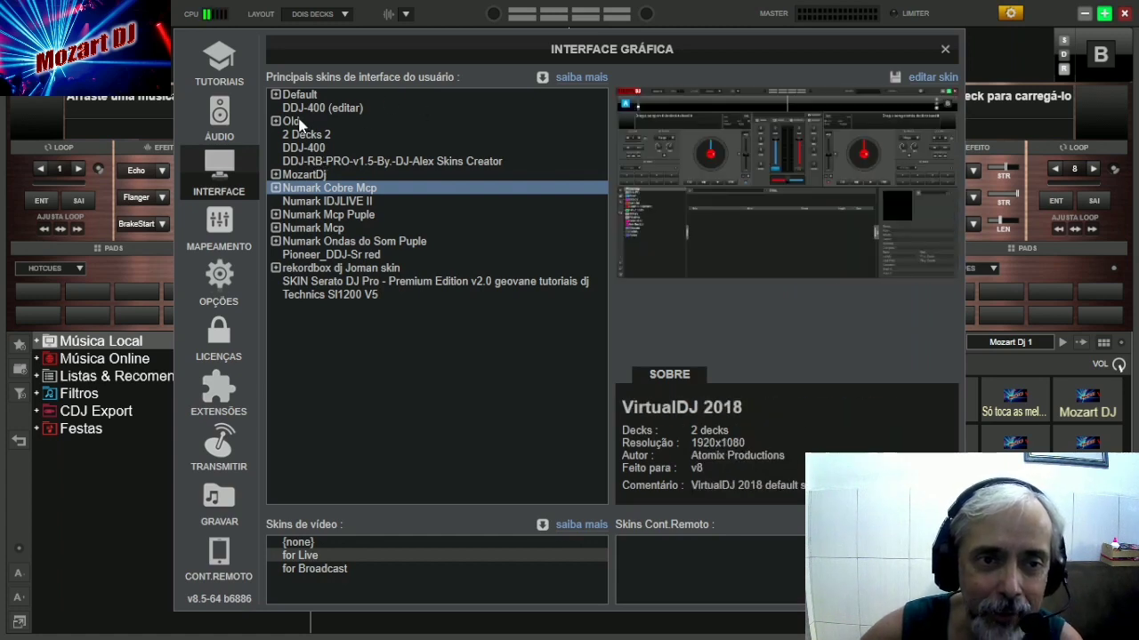
left_click(447, 124)
left_click(945, 51)
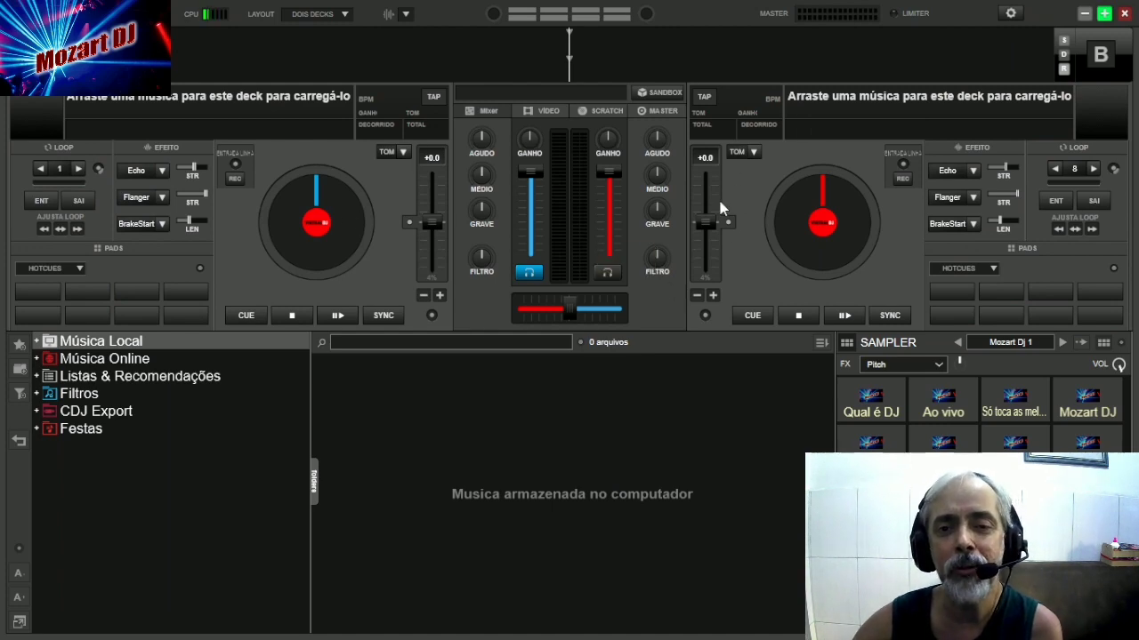
Change the interface skin to Numark Cobre Mcp and on to Numark Mcp Puple, and return to the decks.
left_click(1011, 14)
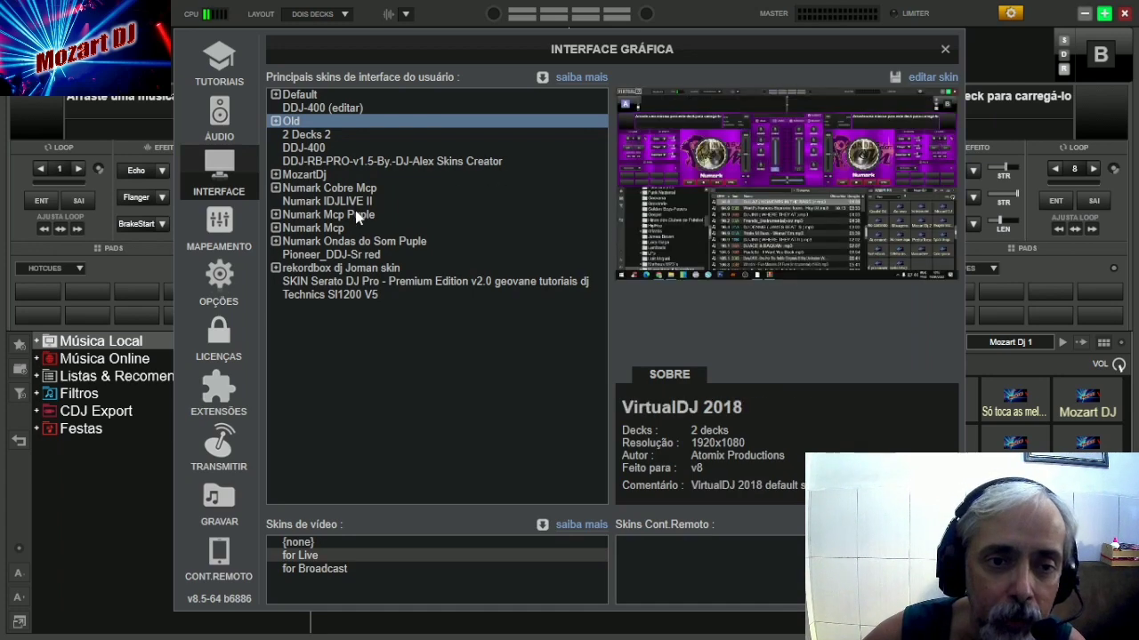
left_click(357, 187)
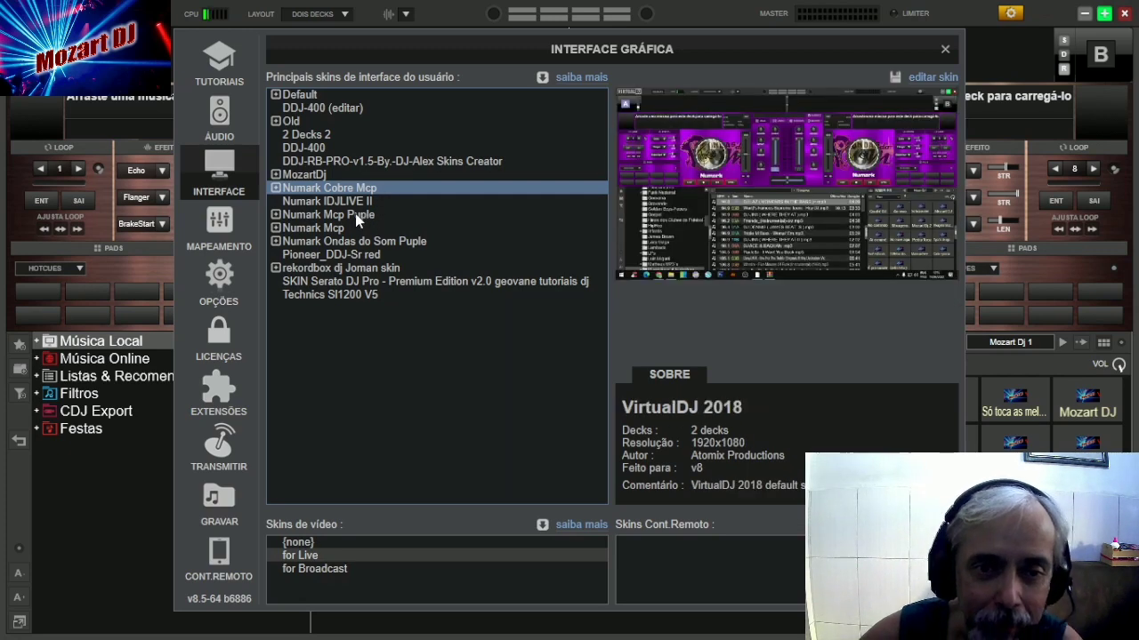
left_click(355, 213)
left_click(945, 49)
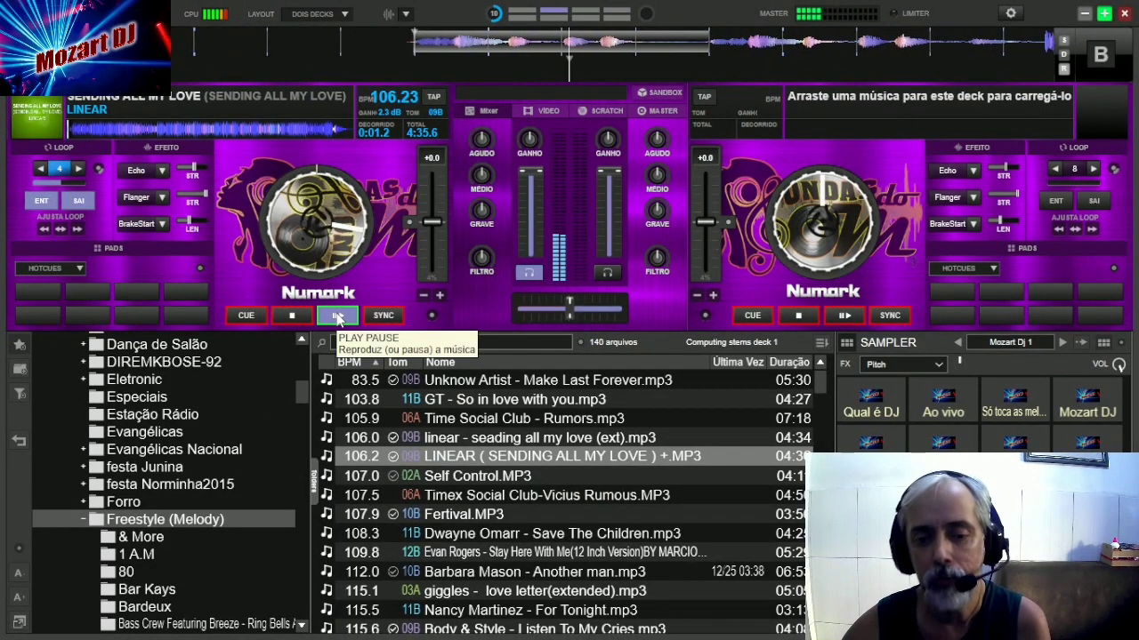
Stop playback of the track loaded on the first deck and return it to its cue point.
key("alt+Tab")
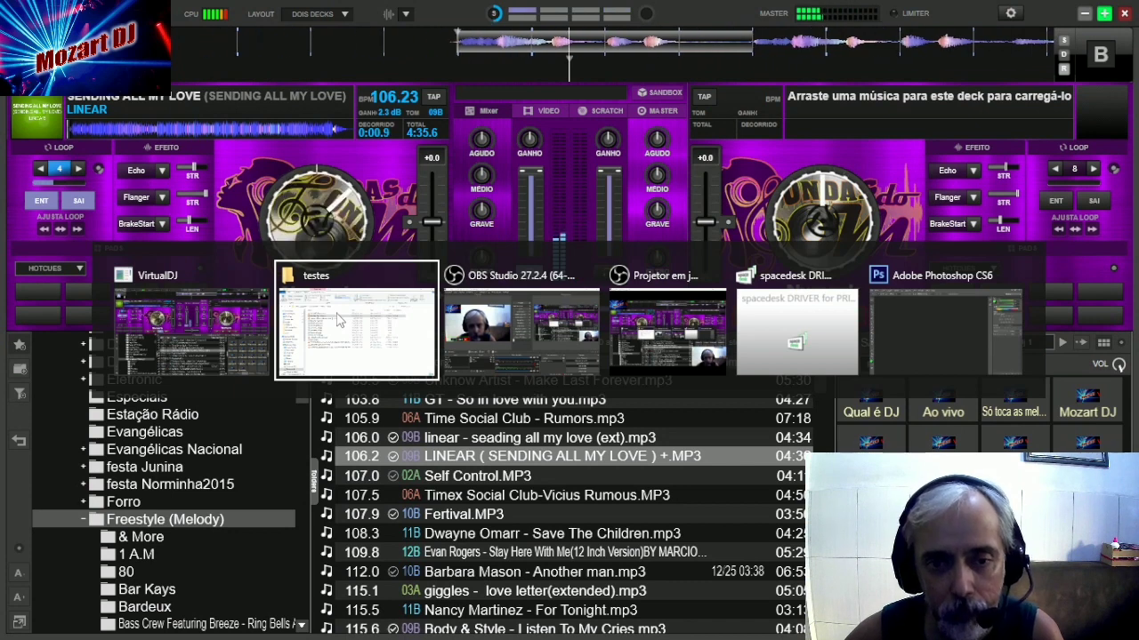
left_click(251, 281)
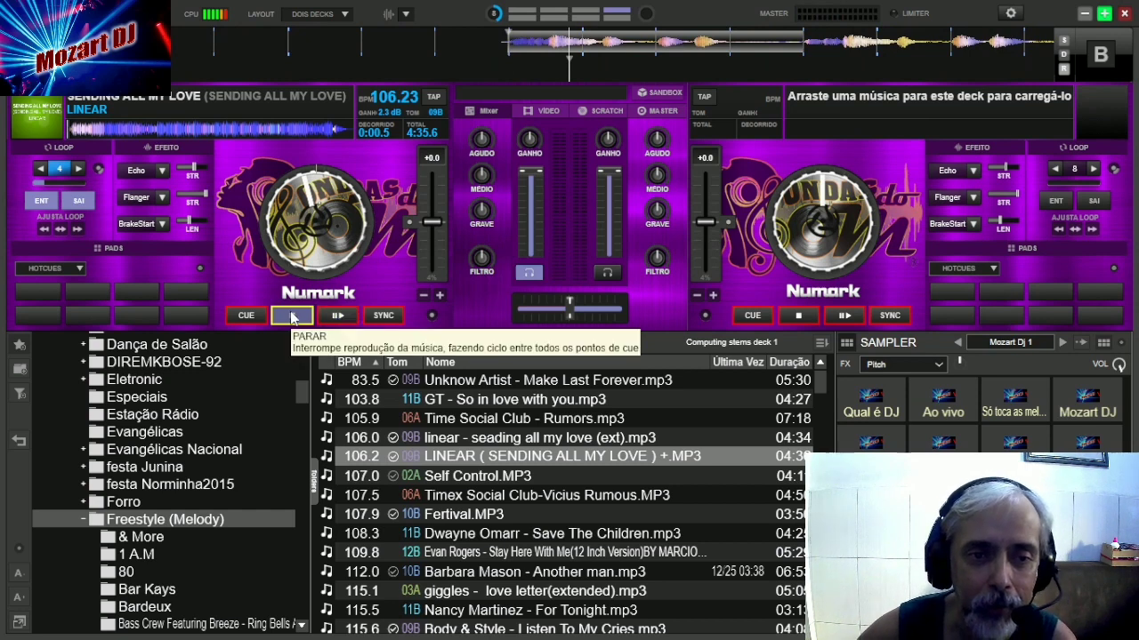
left_click(245, 315)
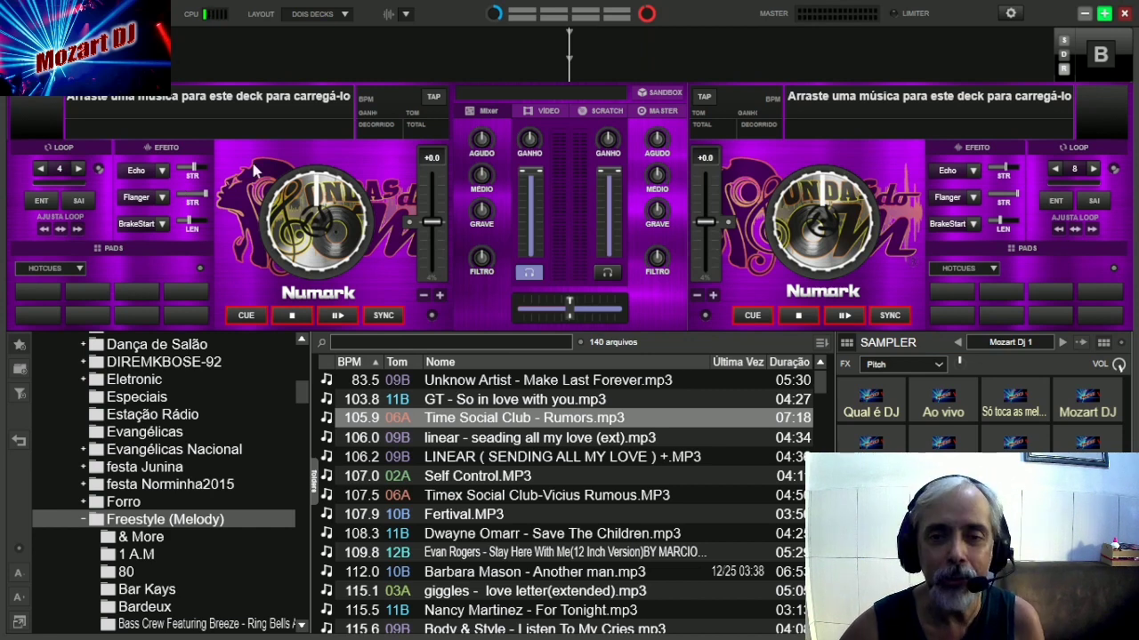
Apply the DDJ-RB-PRO-v1.5 skin and close the settings to view it.
left_click(1009, 13)
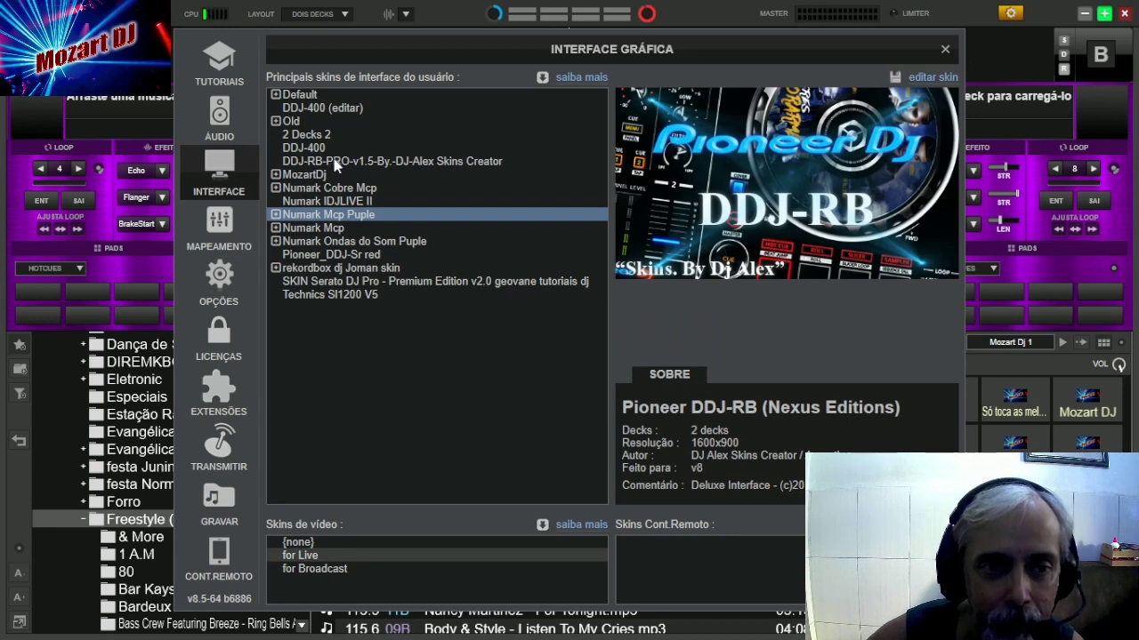
left_click(336, 162)
left_click(944, 49)
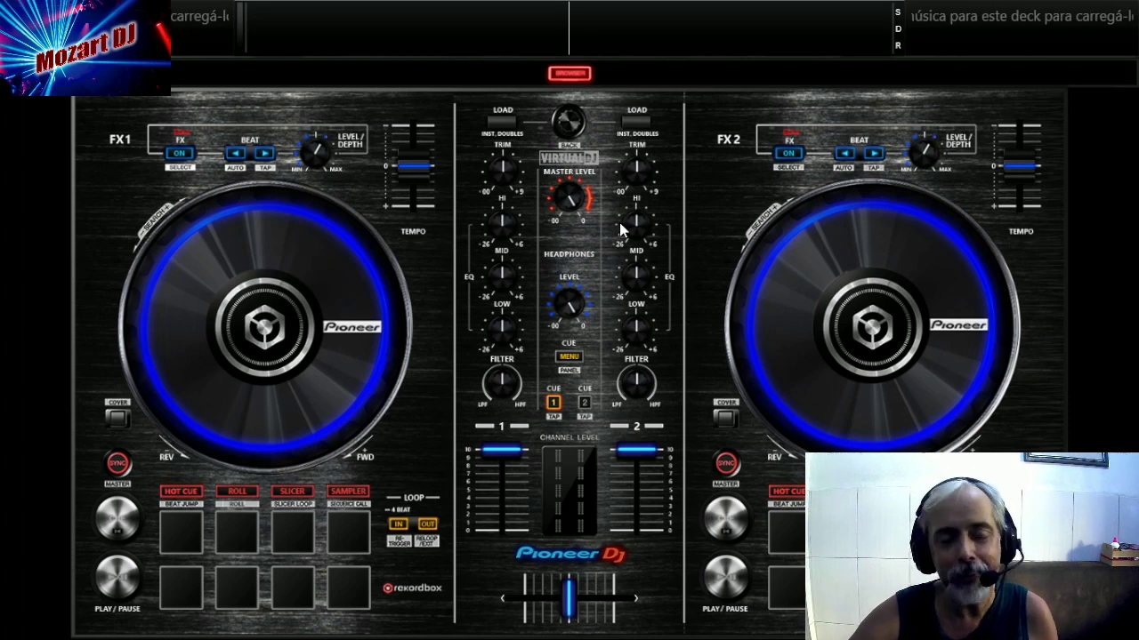
Try the 2 Decks 2 skin, set the interface to the Old skin and close the settings.
left_click(554, 254)
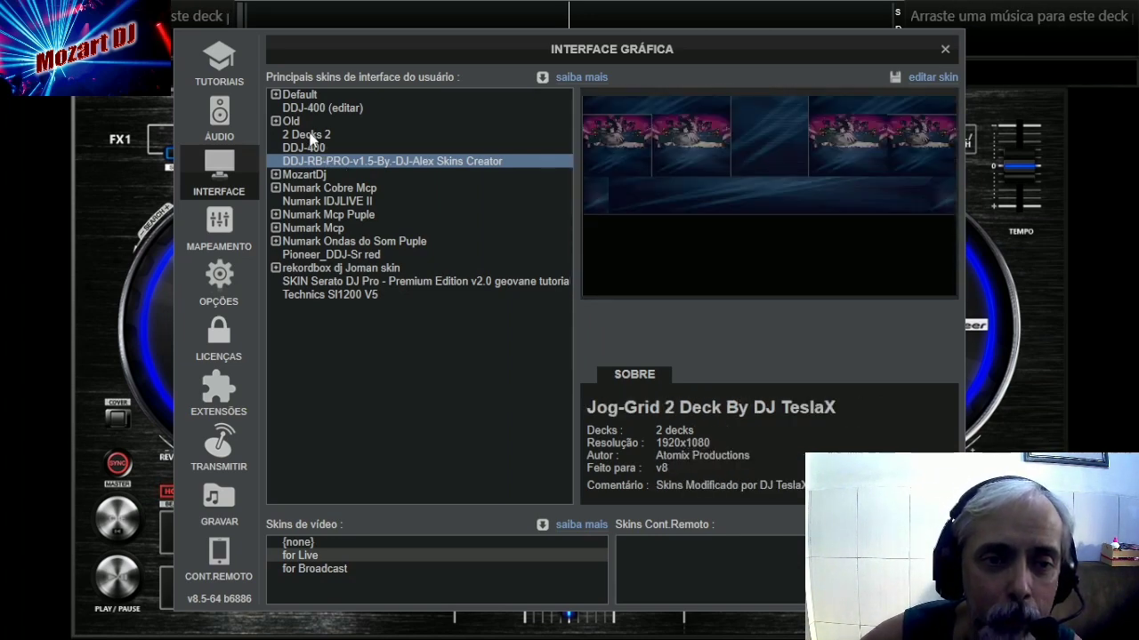
left_click(312, 136)
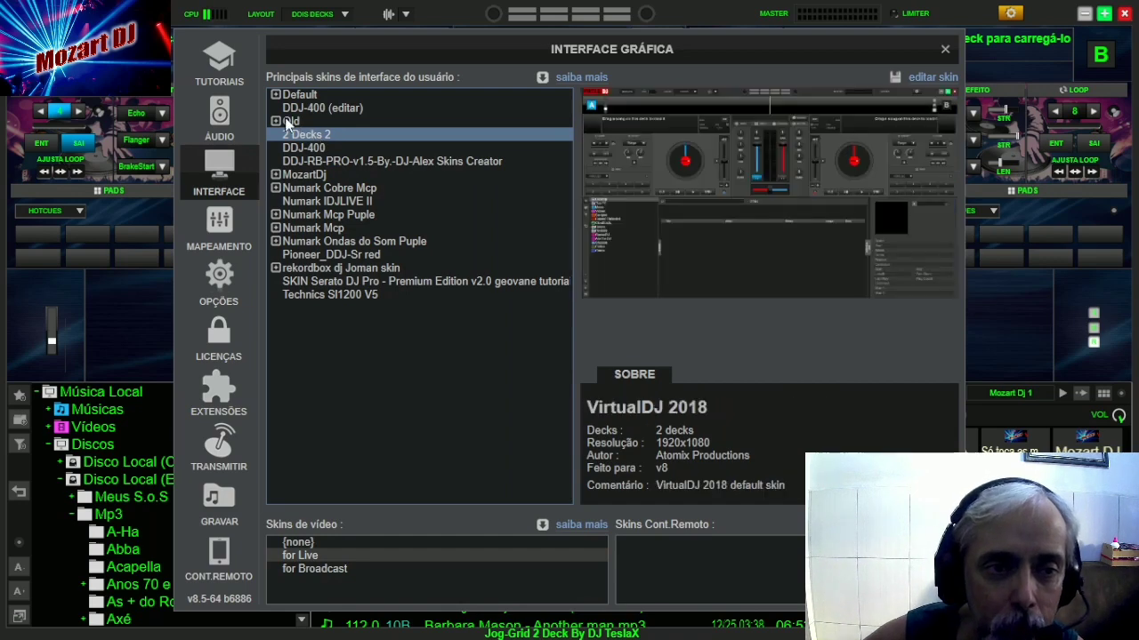
key("Escape")
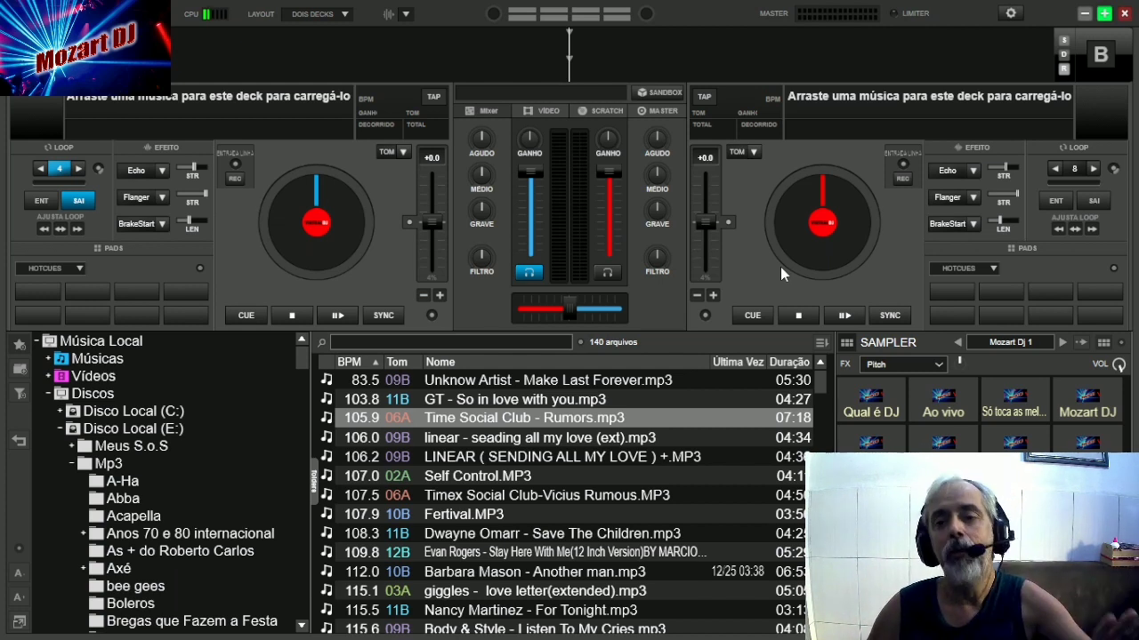
Extract an editable copy of the Old skin from the interface settings and close its folder and the settings.
left_click(1011, 14)
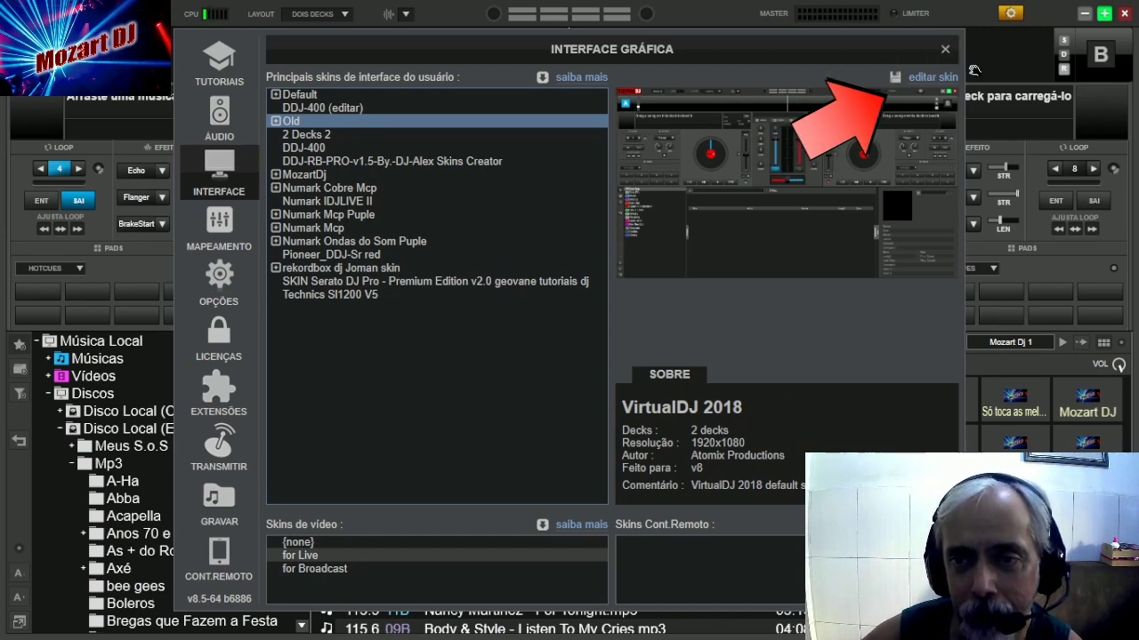
left_click(921, 80)
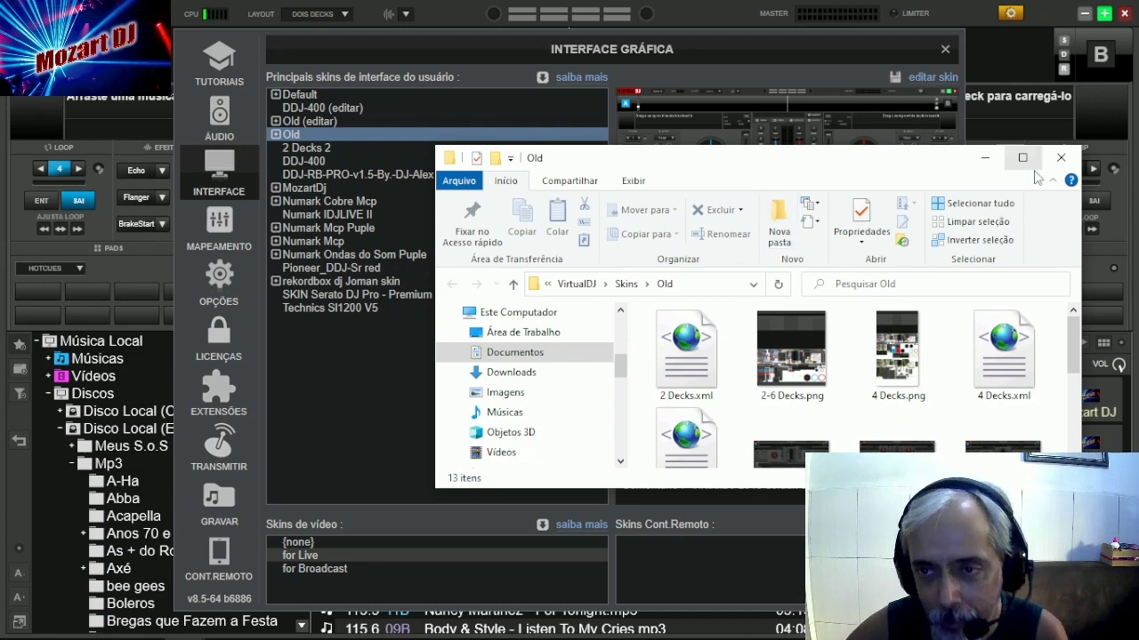
left_click(1062, 161)
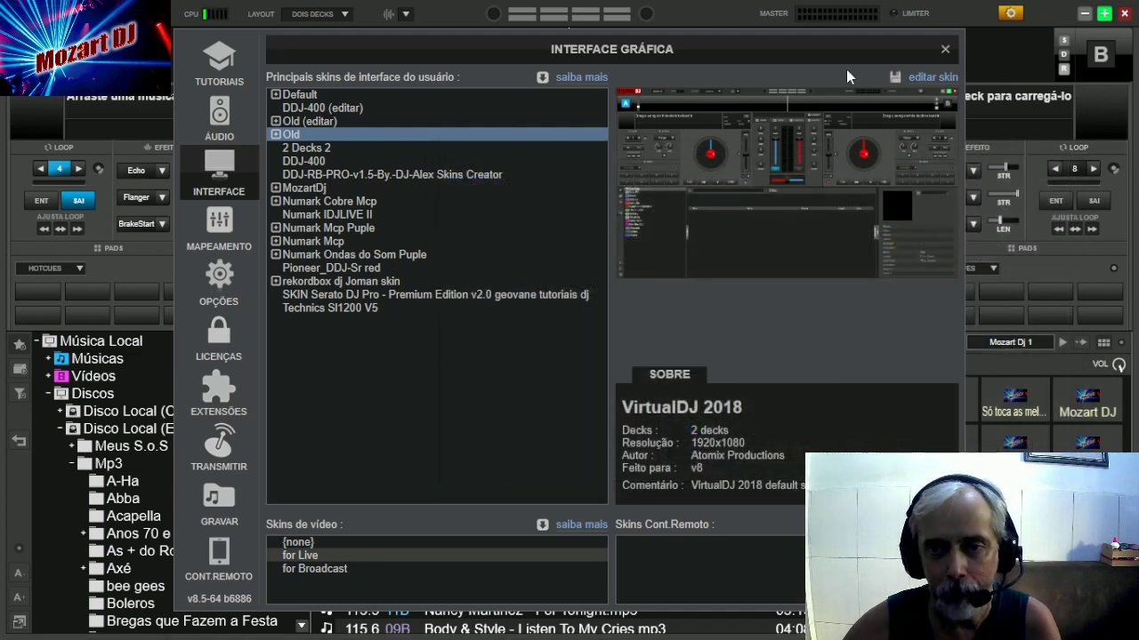
left_click(946, 49)
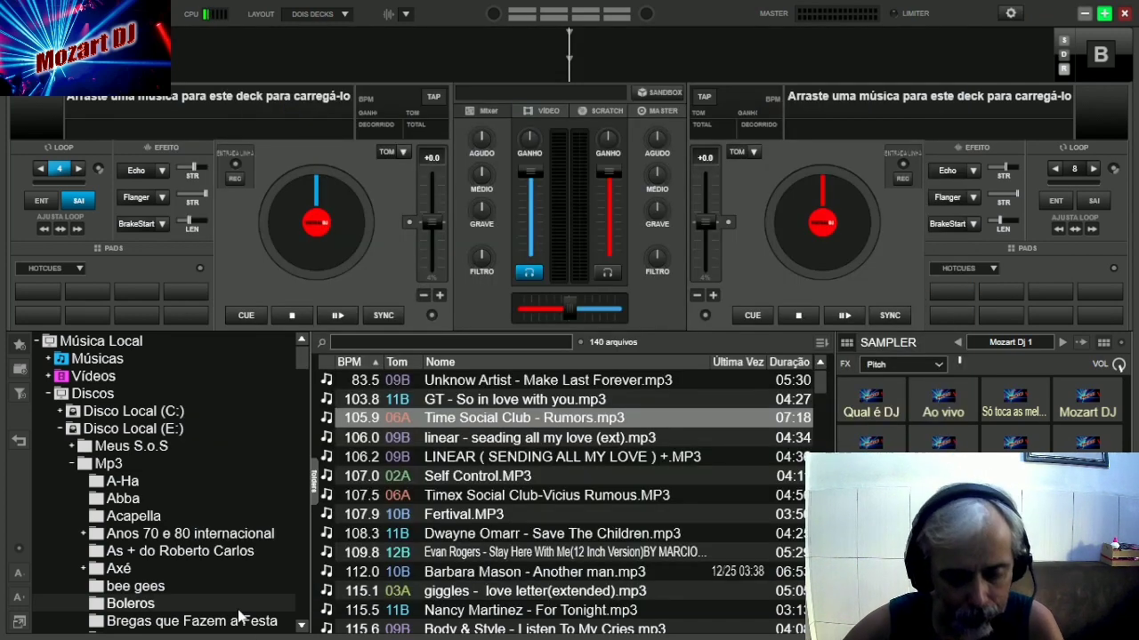
Switch to File Explorer and open the Old skin folder under Documentos, VirtualDJ, Skins.
key("alt+Tab")
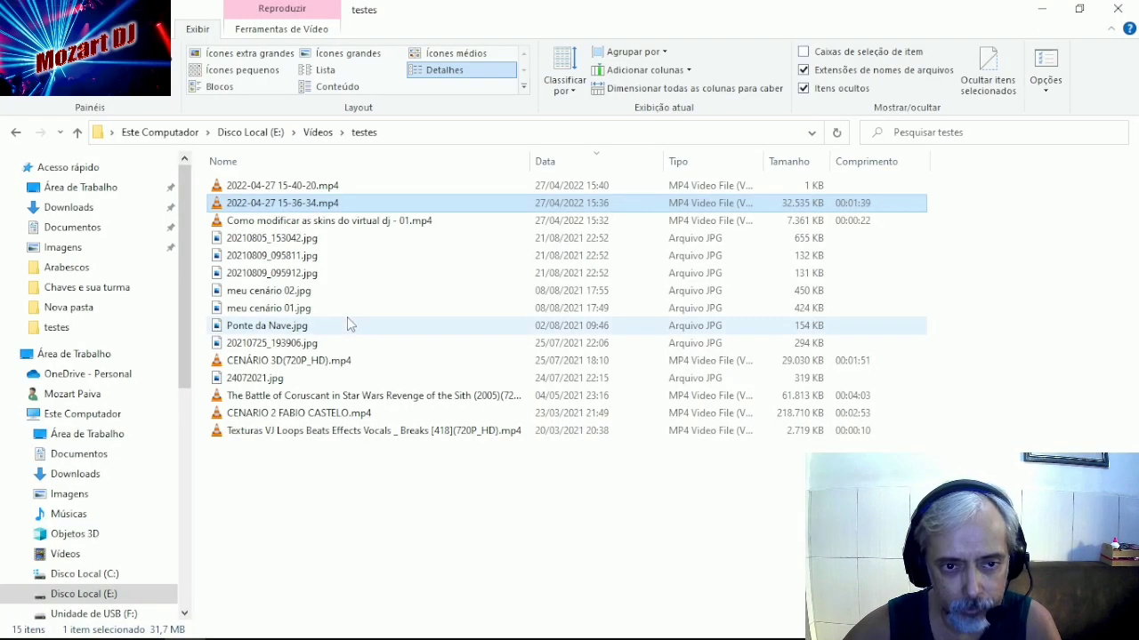
left_click(64, 228)
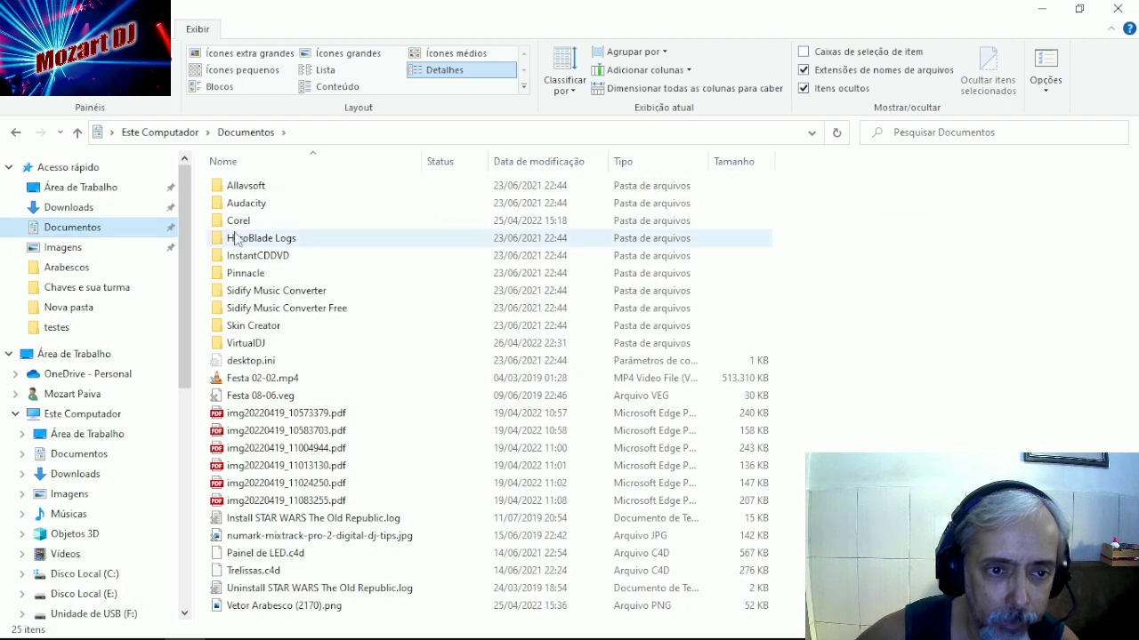
double_click(236, 345)
double_click(238, 433)
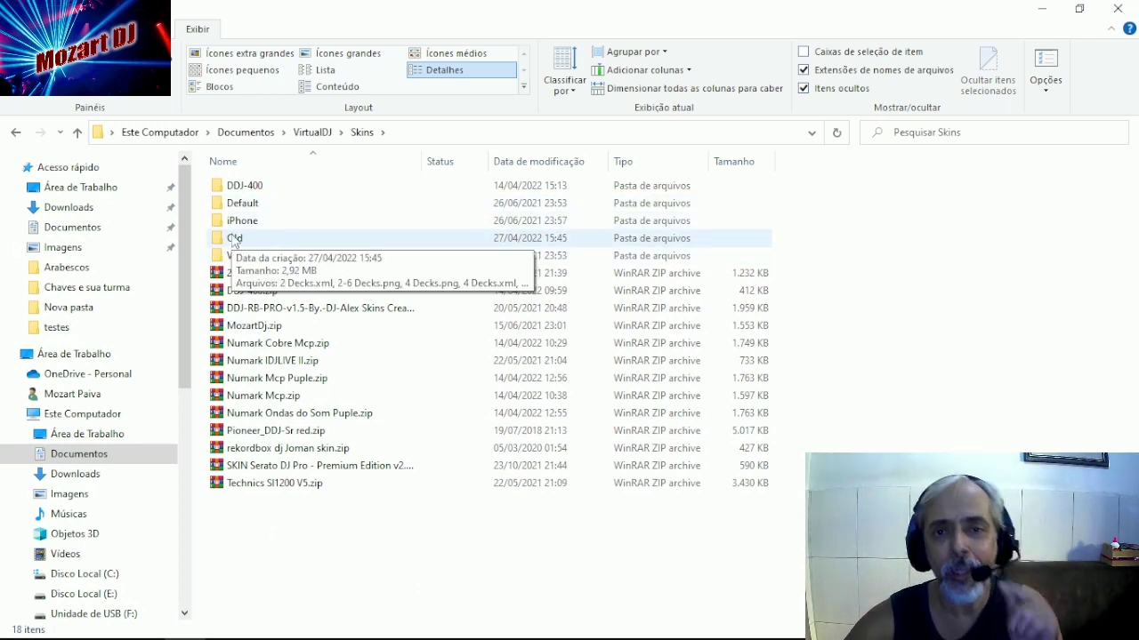
double_click(235, 240)
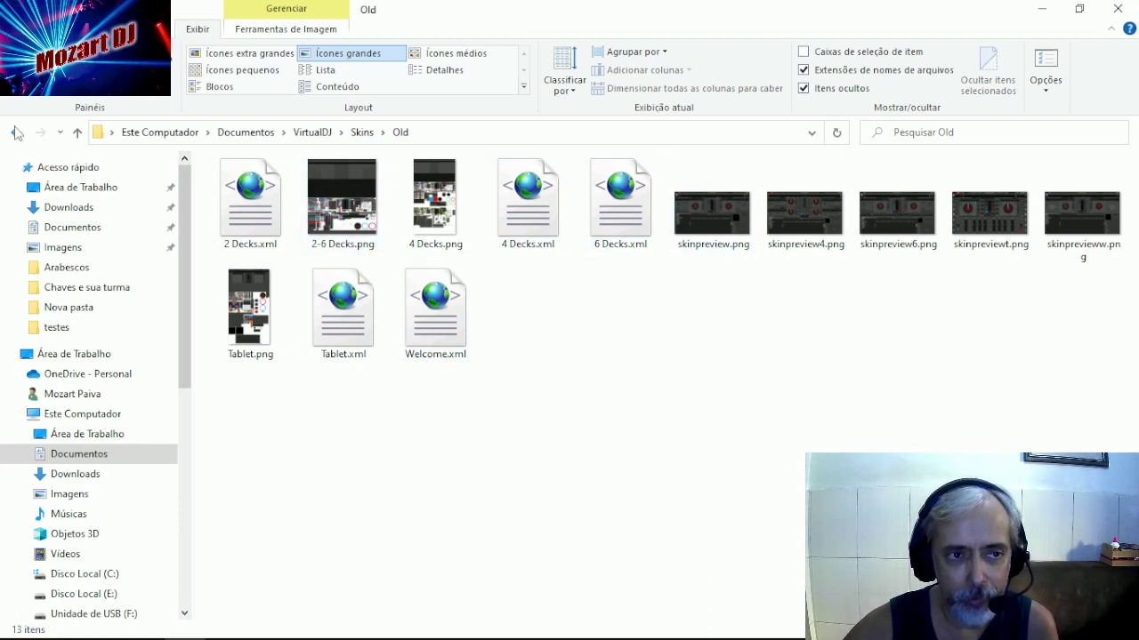
Copy the Old folder from the Skins folder to the desktop.
left_click(16, 133)
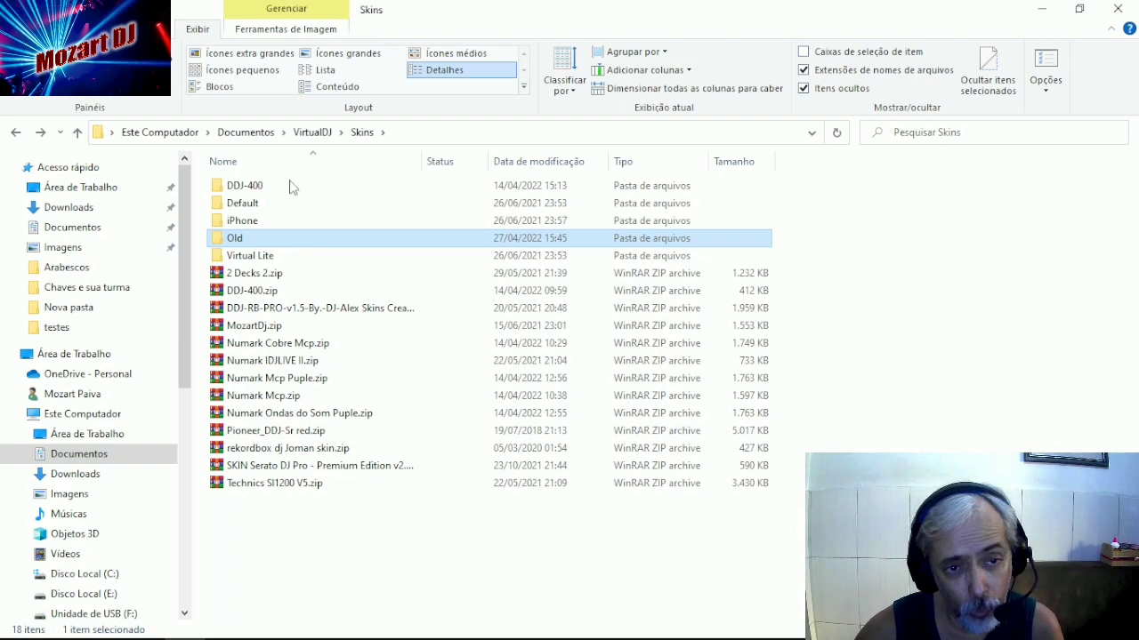
right_click(269, 236)
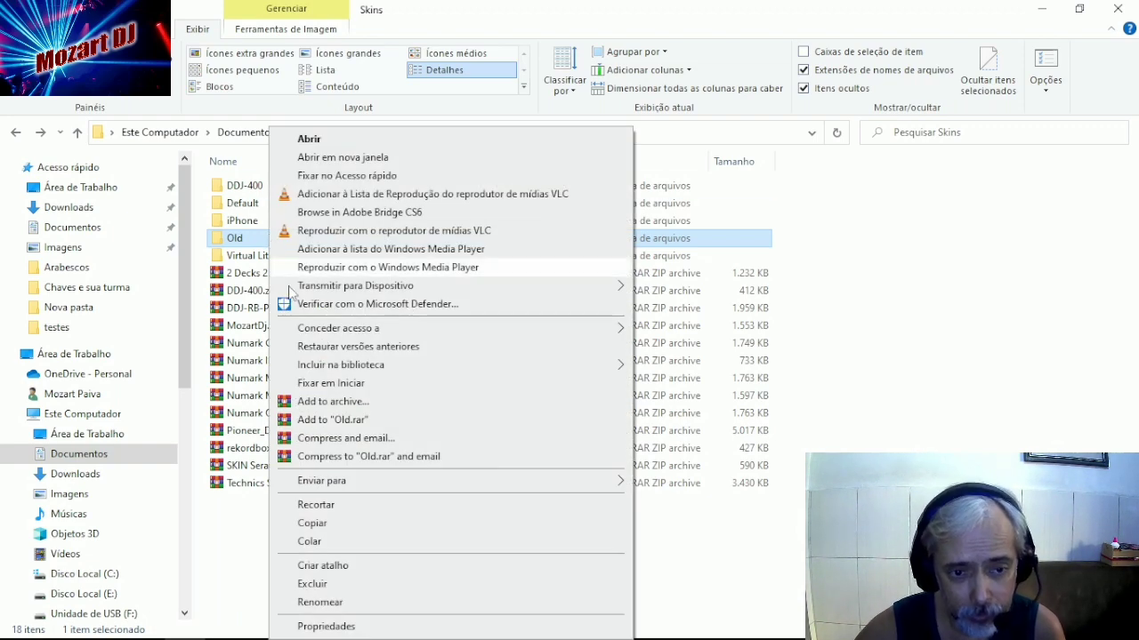
left_click(319, 526)
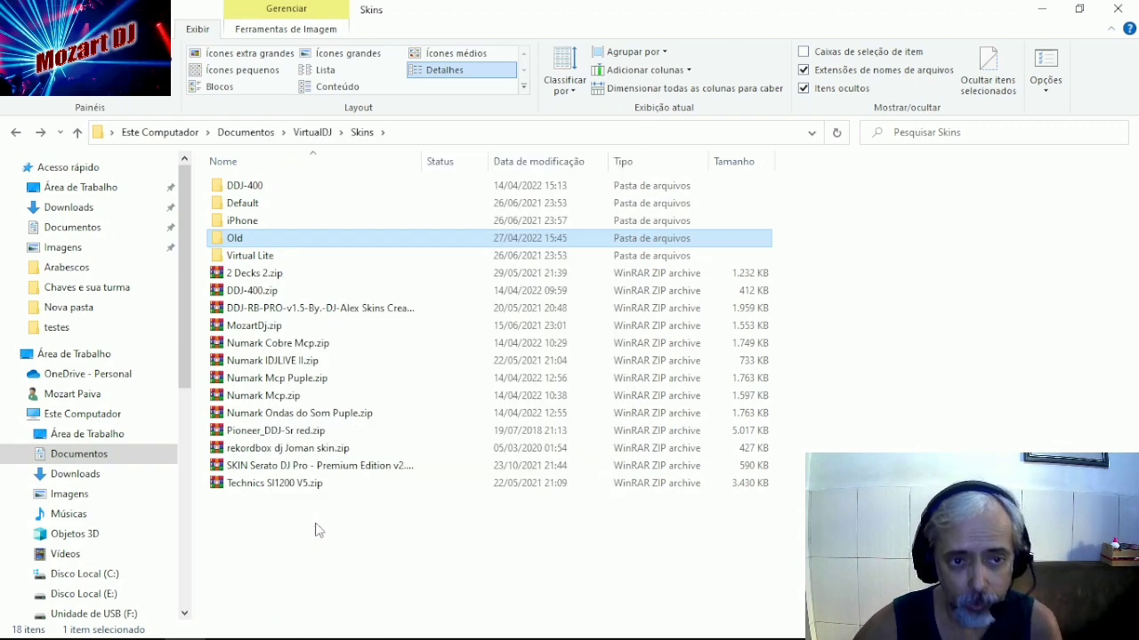
key("super+d")
right_click(433, 201)
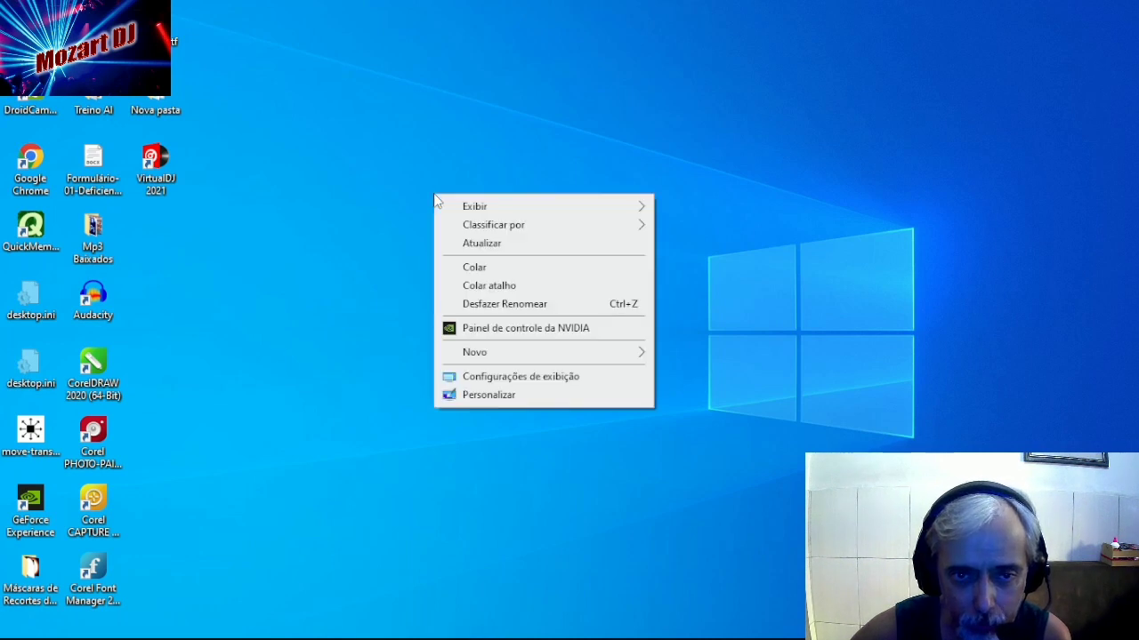
left_click(455, 269)
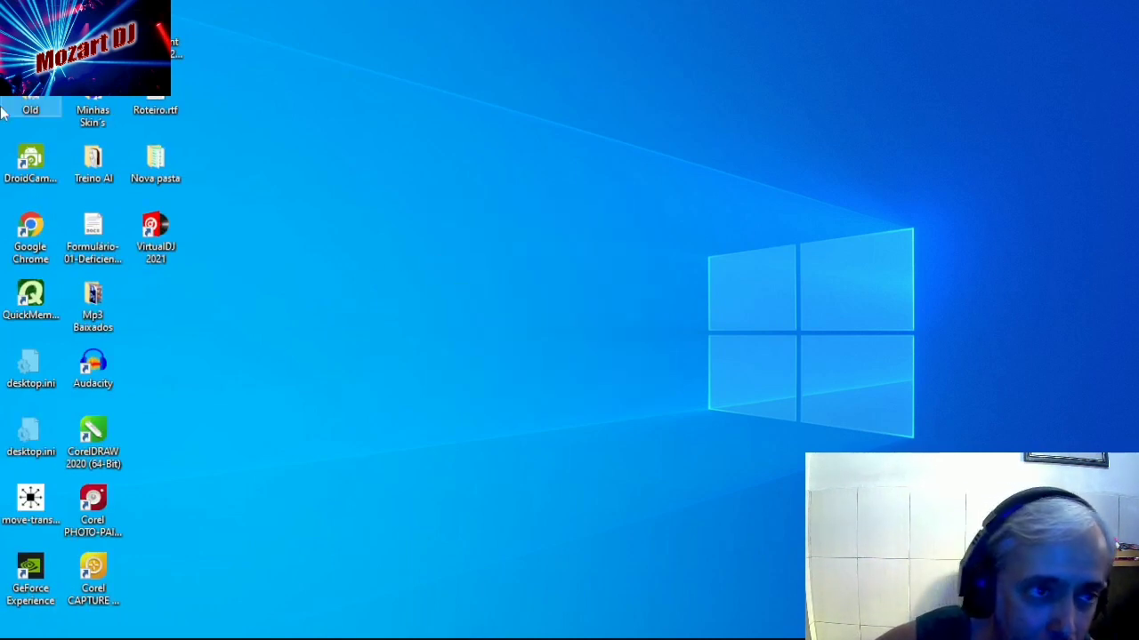
Turn off automatic arrangement of desktop icons and place the Old folder in the desktop's upper-right corner.
right_click(239, 122)
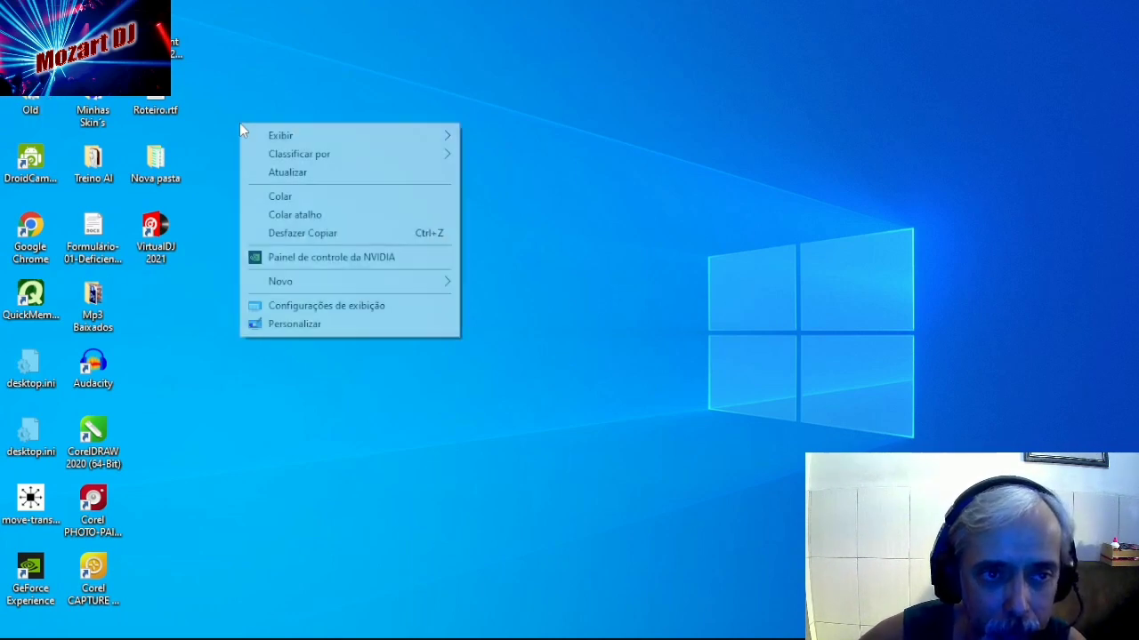
mouse_move(323, 134)
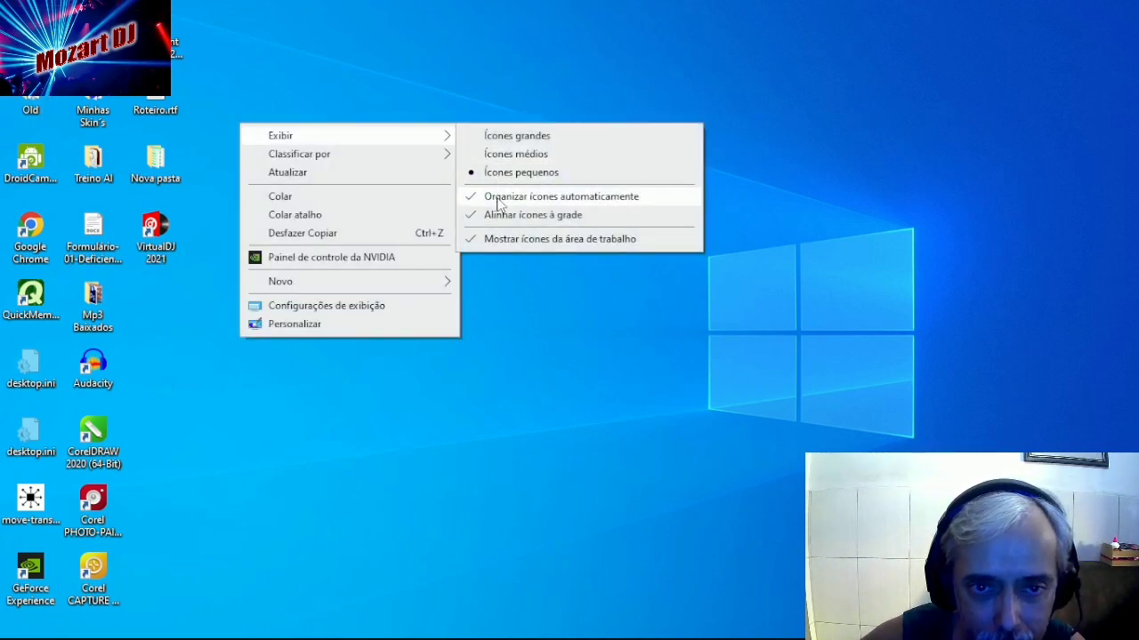
left_click(501, 196)
left_click_drag(32, 100, 1101, 47)
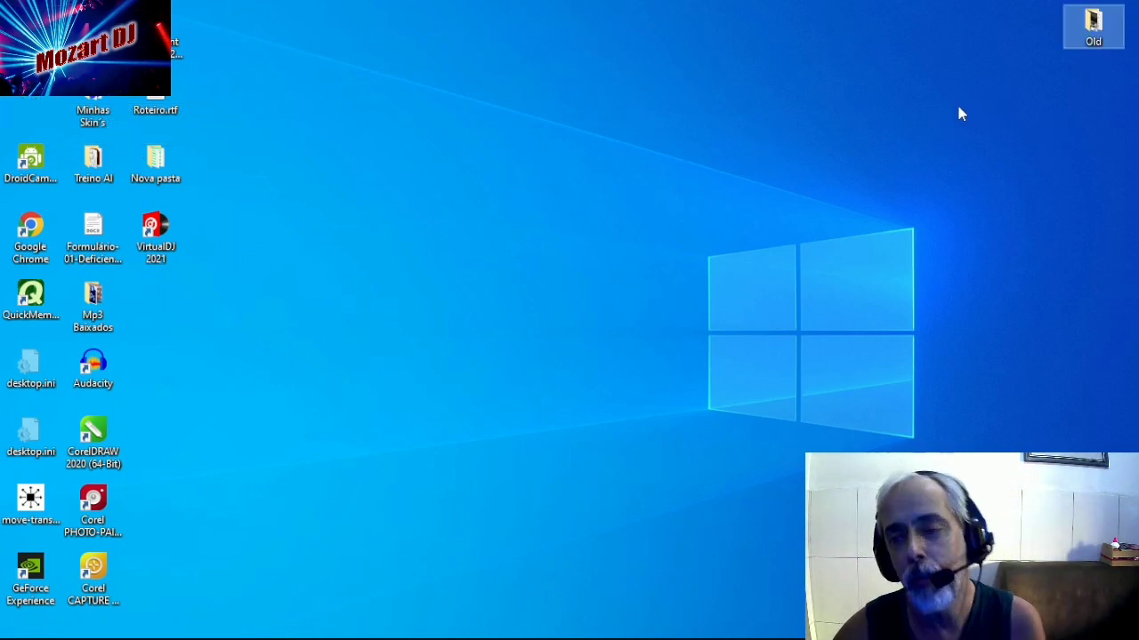
Move 2-6 Decks.png out of the desktop's Old folder onto the desktop beside it and close the folder.
double_click(1094, 25)
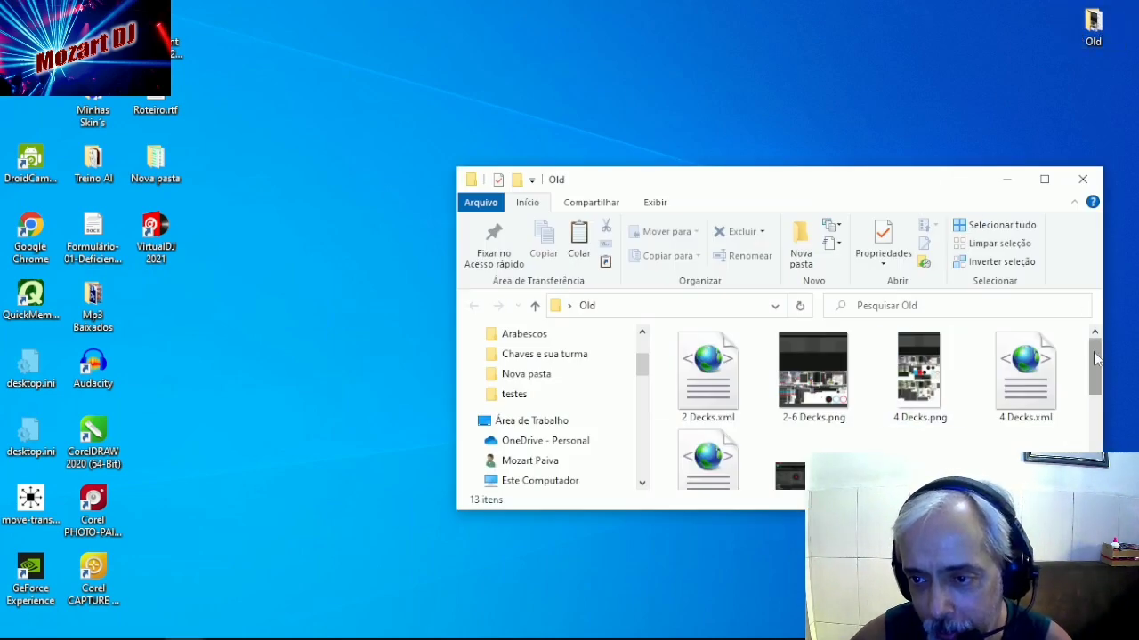
mouse_move(1094, 354)
left_mouse_down()
mouse_move(1094, 391)
mouse_move(1094, 354)
left_mouse_up()
left_click(817, 384)
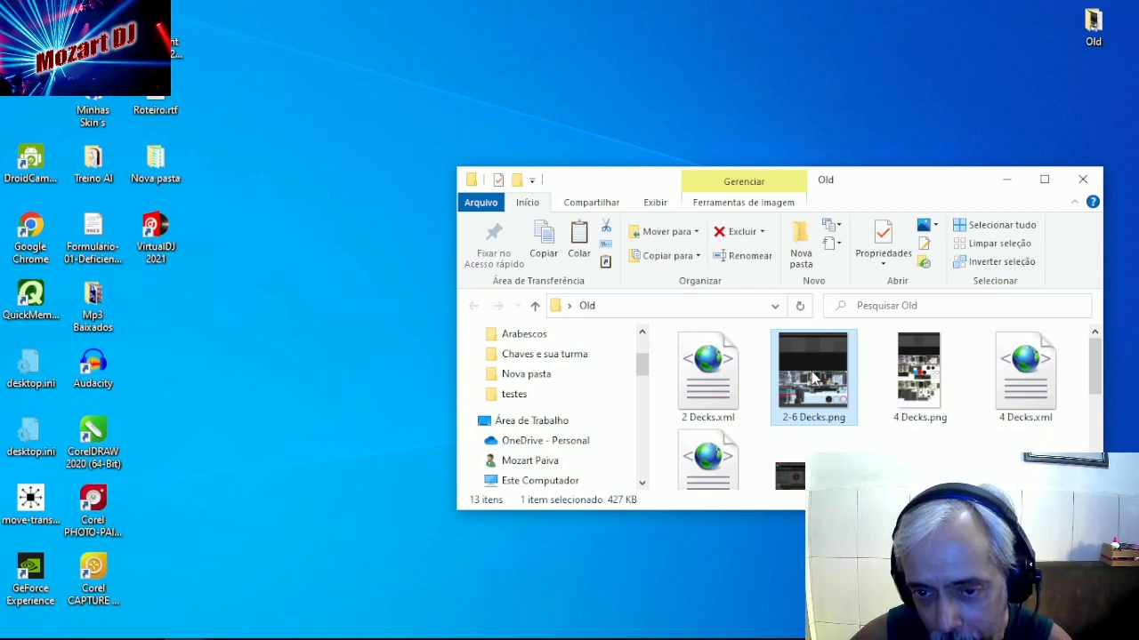
left_click_drag(814, 378, 982, 86)
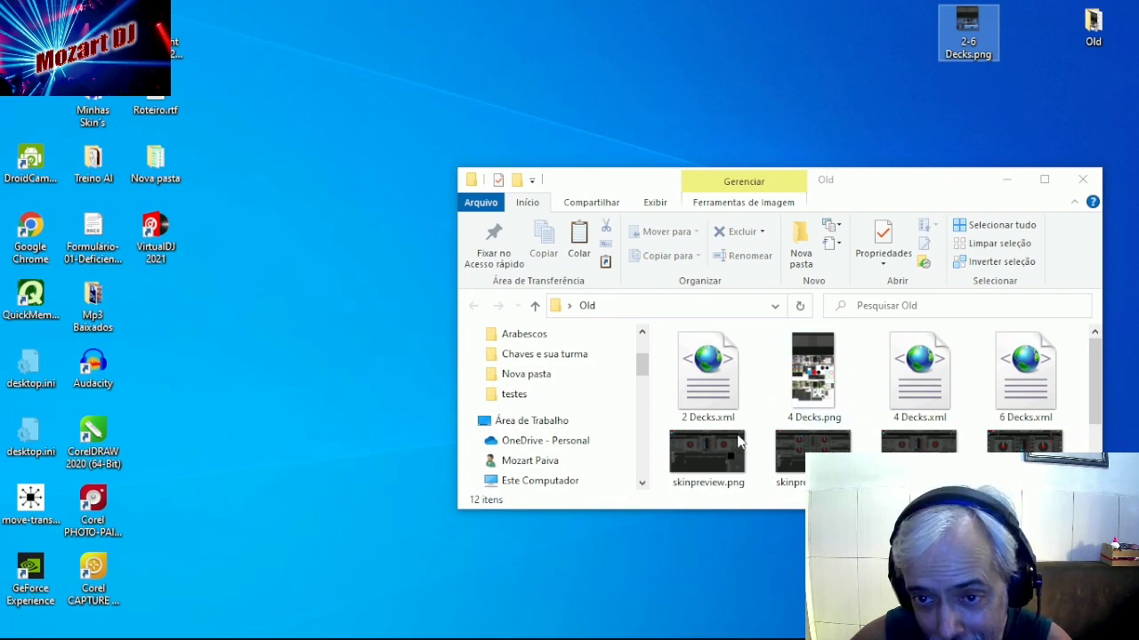
left_click(1083, 182)
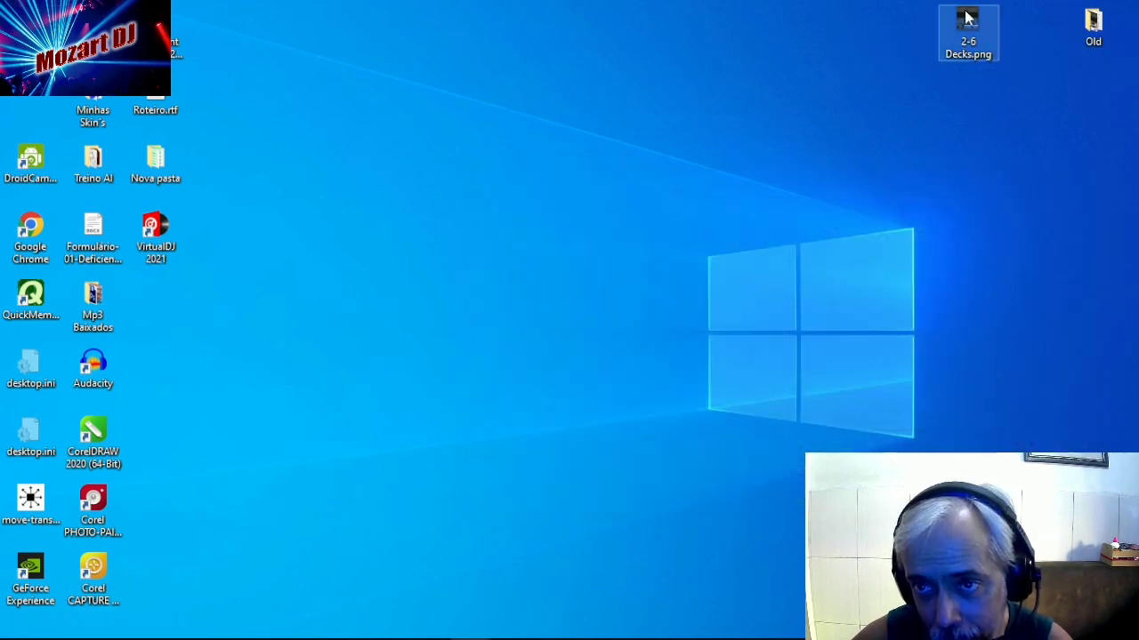
Place 2-6 Decks.png directly beside the Old folder on the desktop and switch to Photoshop.
left_click_drag(972, 24, 1034, 25)
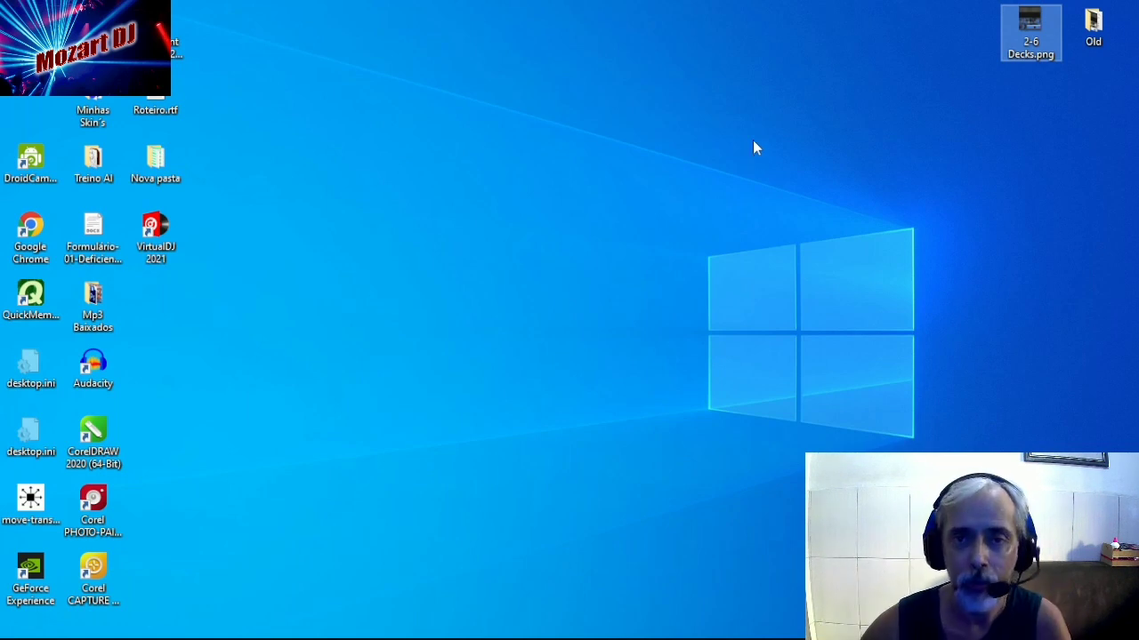
mouse_move(459, 637)
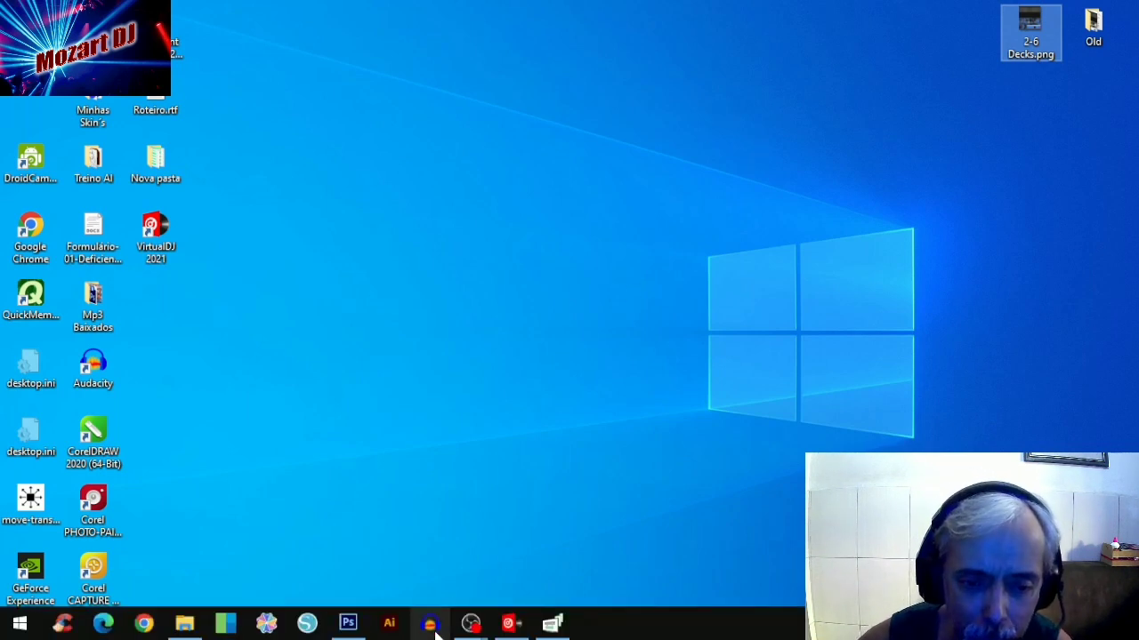
left_click(348, 624)
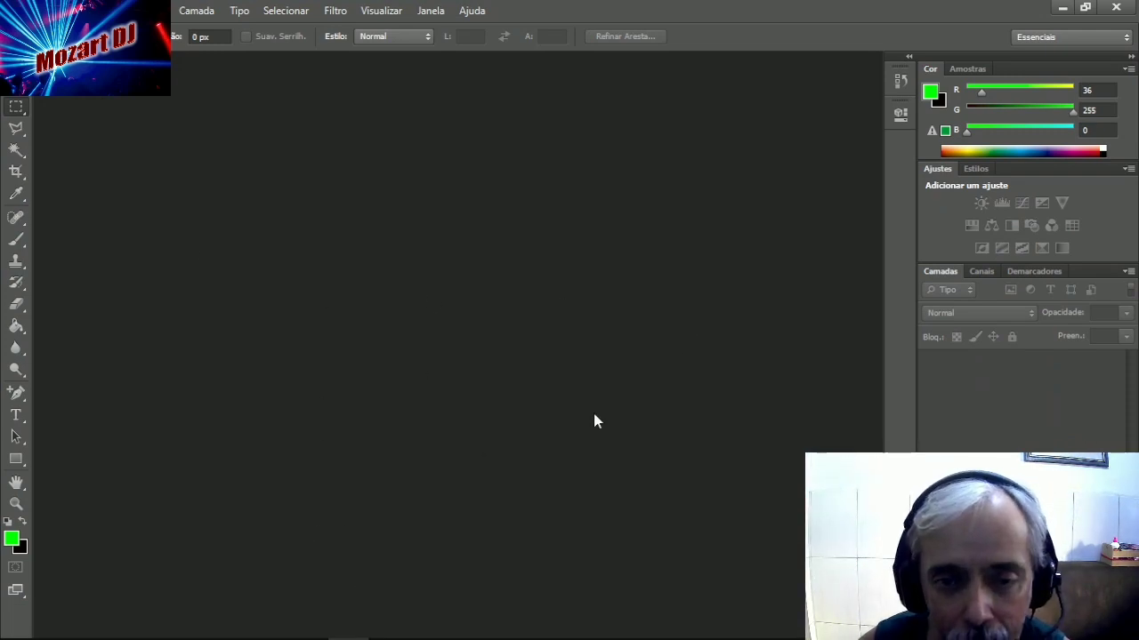
Open 2-6 Decks.png from the desktop, leaving it as is without color management.
left_click(49, 9)
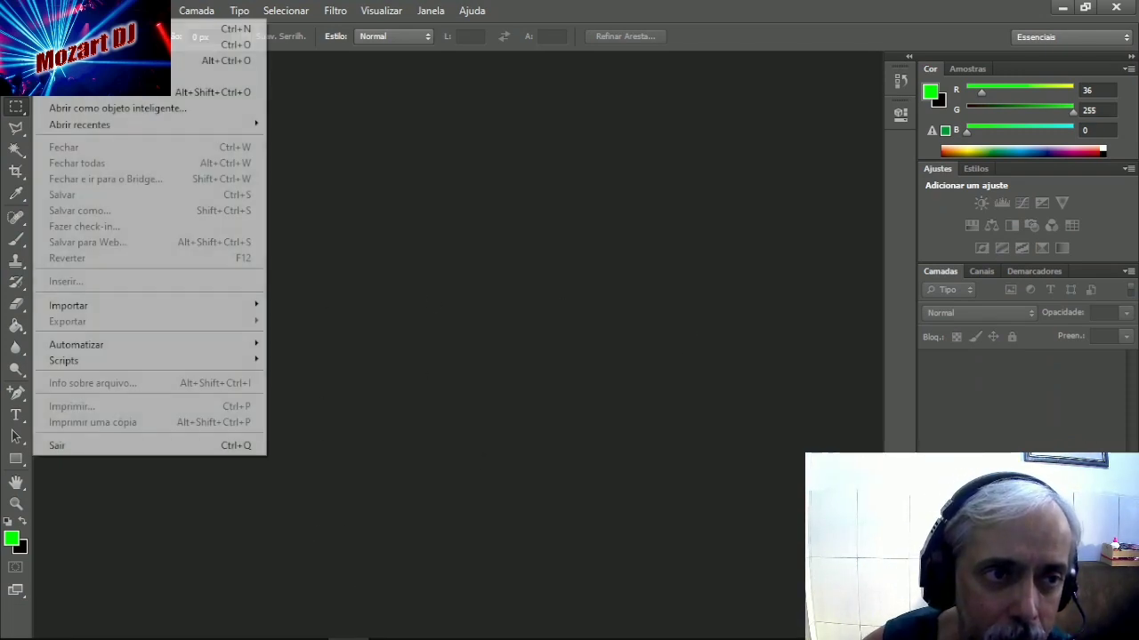
left_click(161, 45)
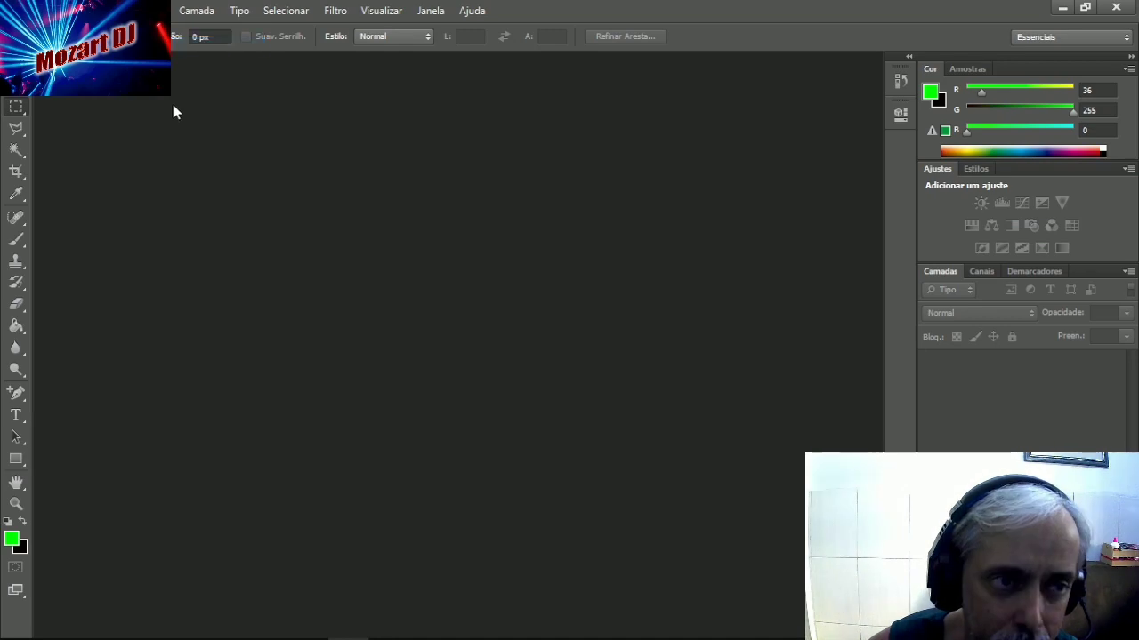
left_click(338, 230)
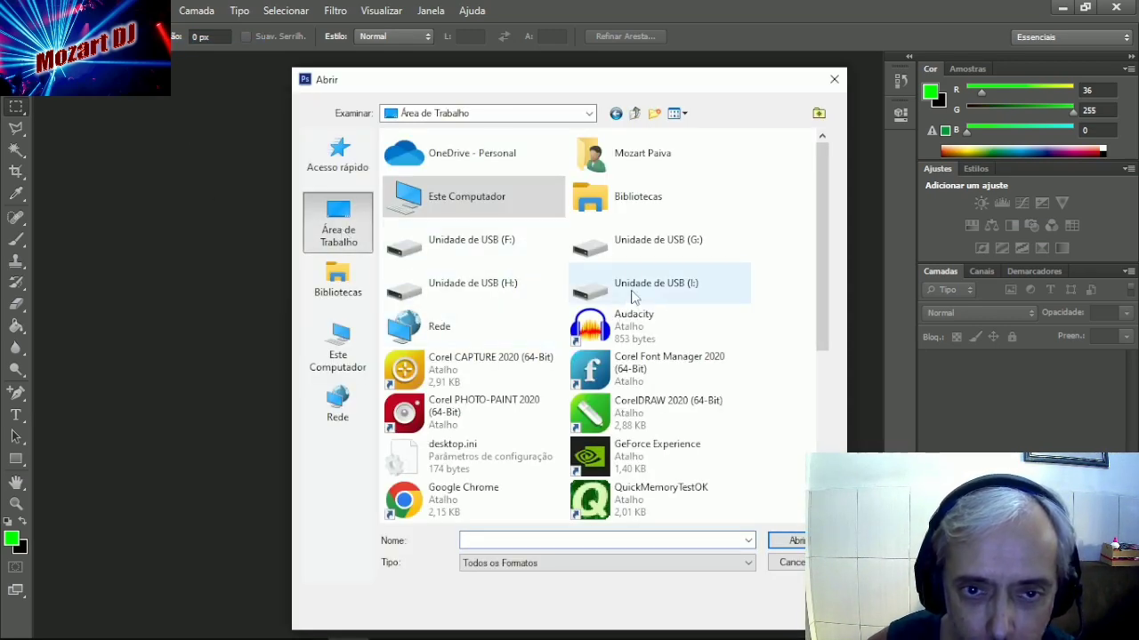
scroll(633, 296, "down", 6)
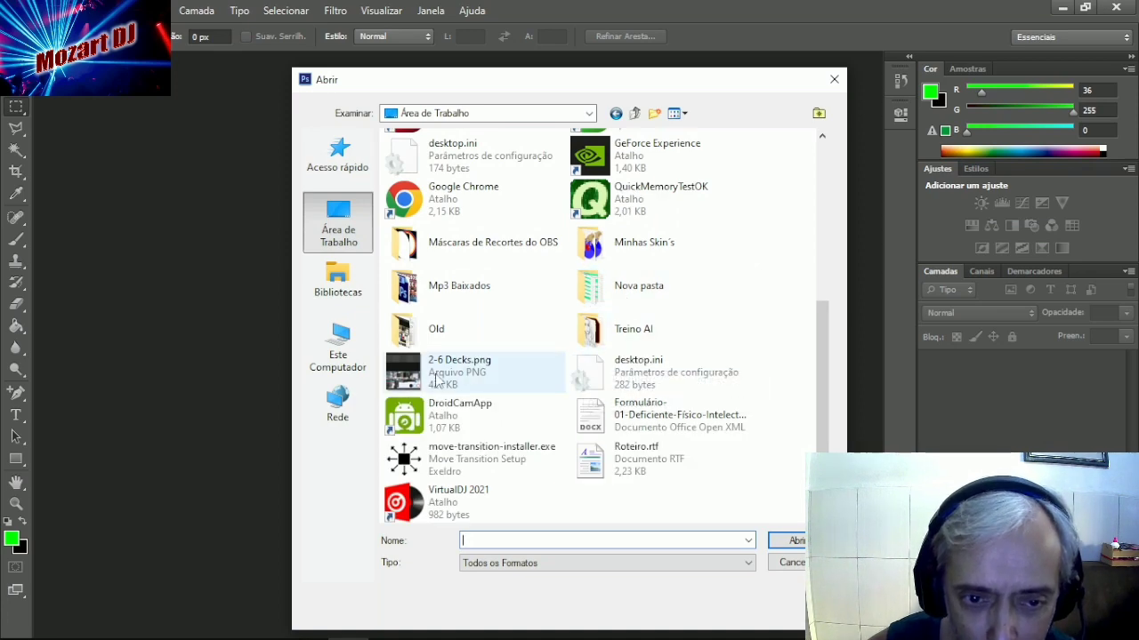
left_click(438, 379)
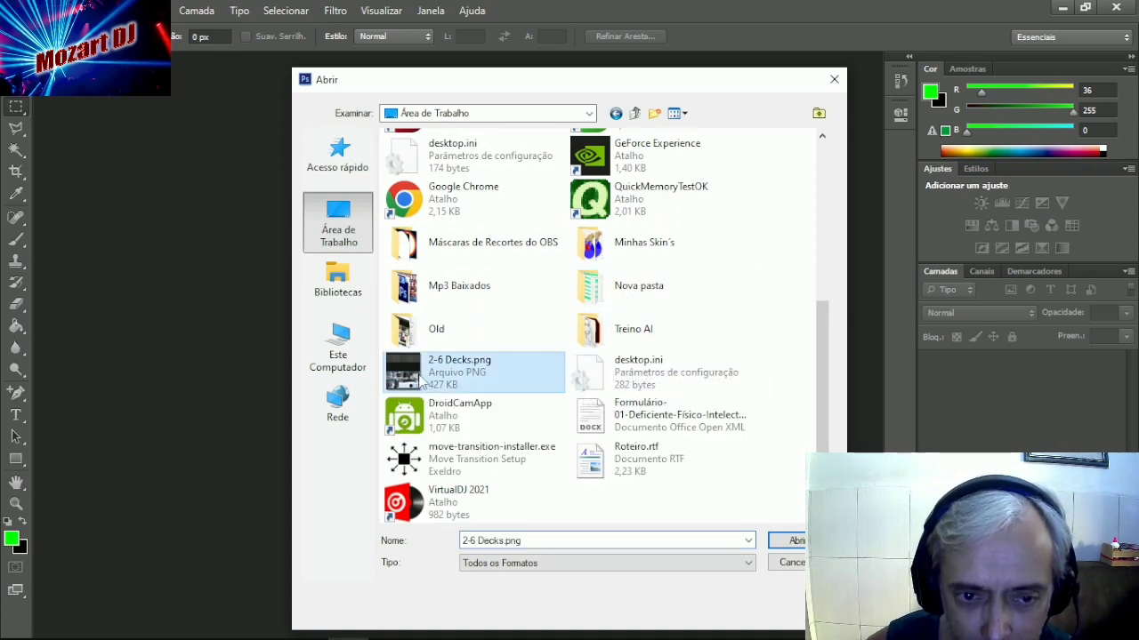
left_click(793, 542)
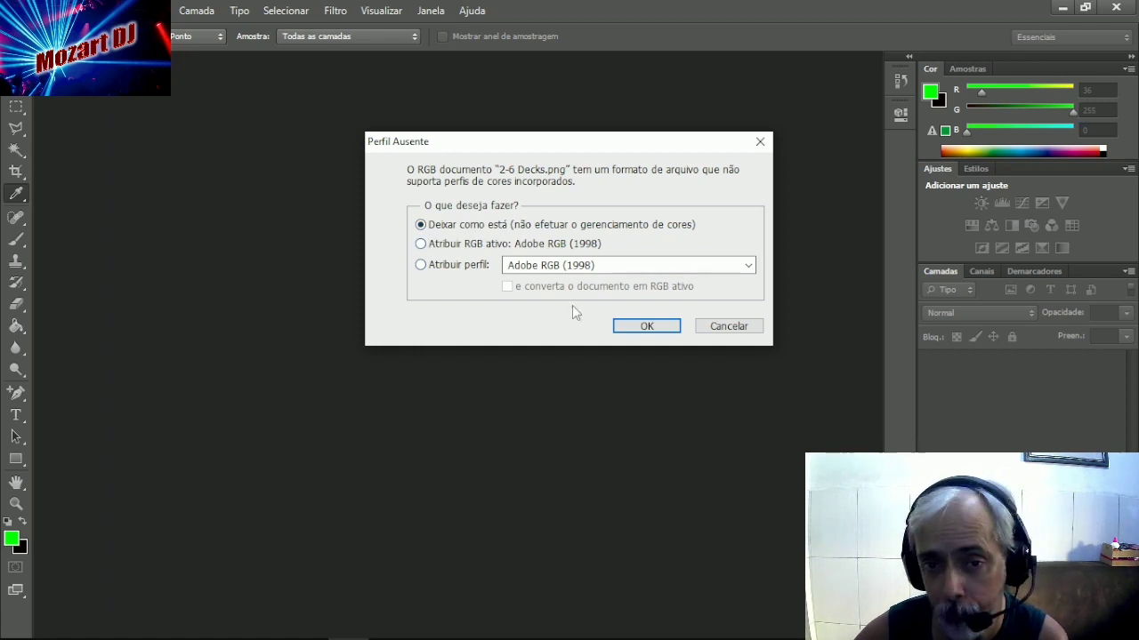
left_click(644, 326)
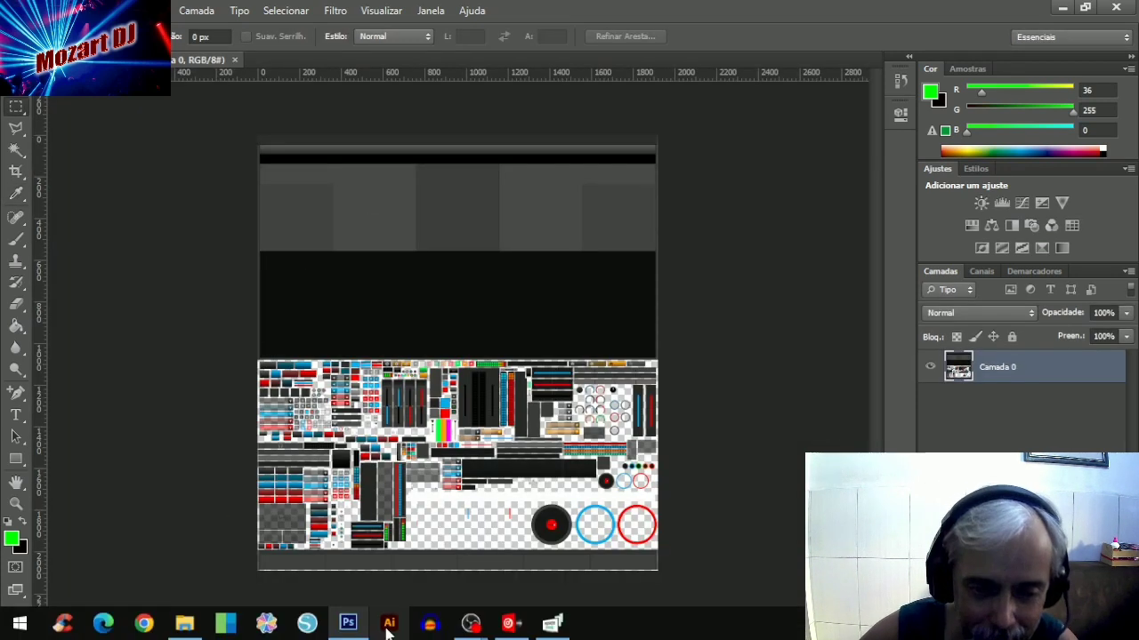
Look at the VirtualDJ interface, return to Photoshop, and examine the skin image's control graphics and deck background up close.
left_click(505, 623)
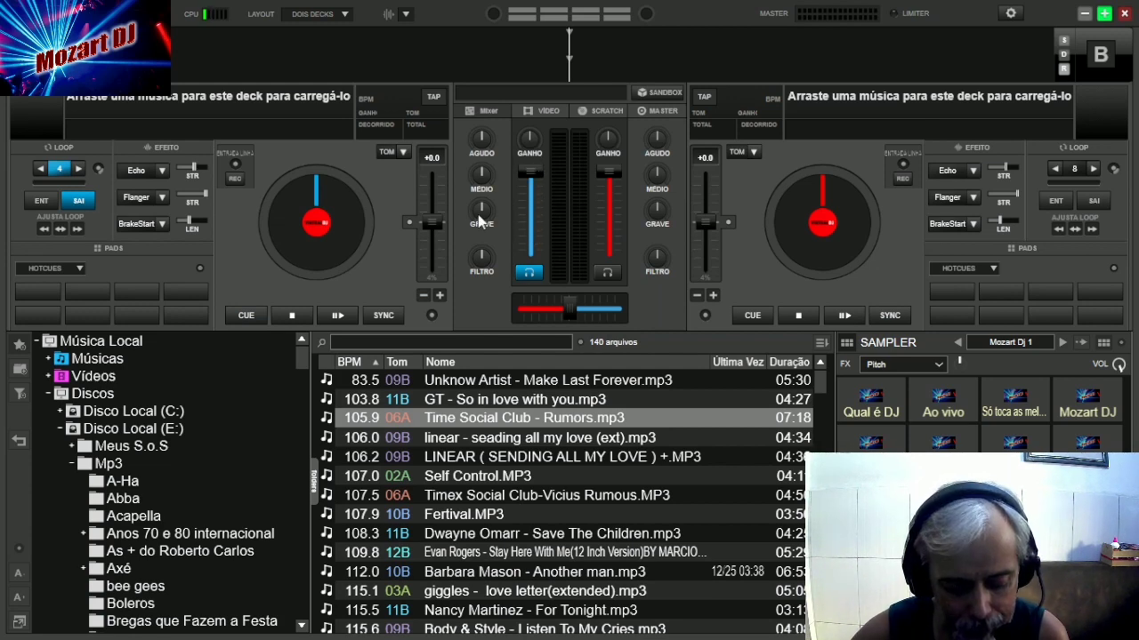
key("alt+Tab")
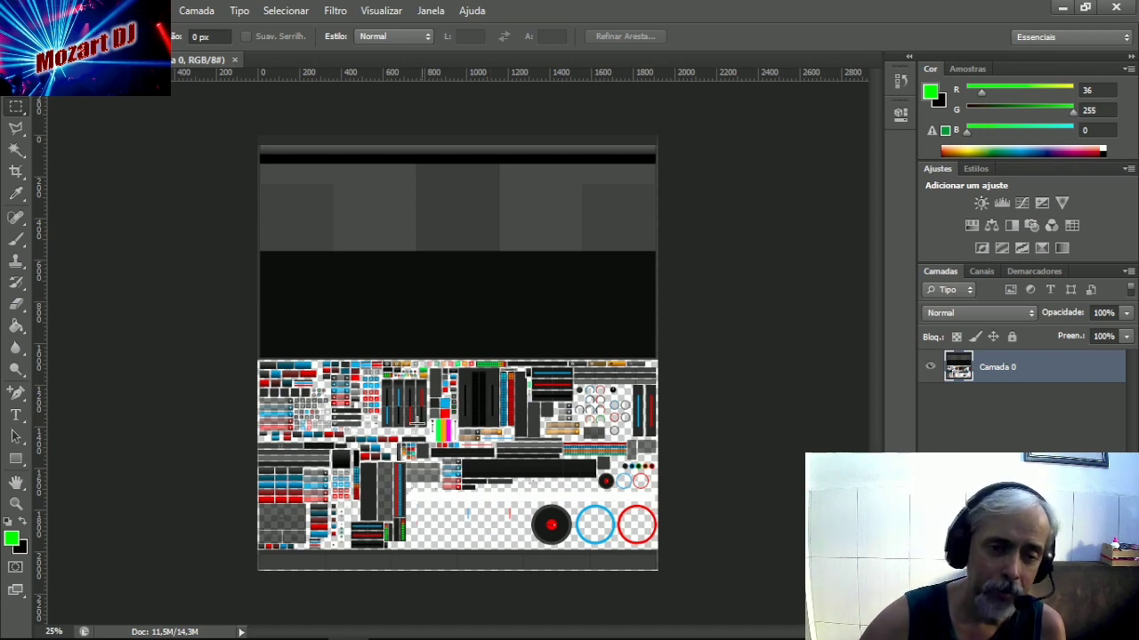
left_click(16, 503)
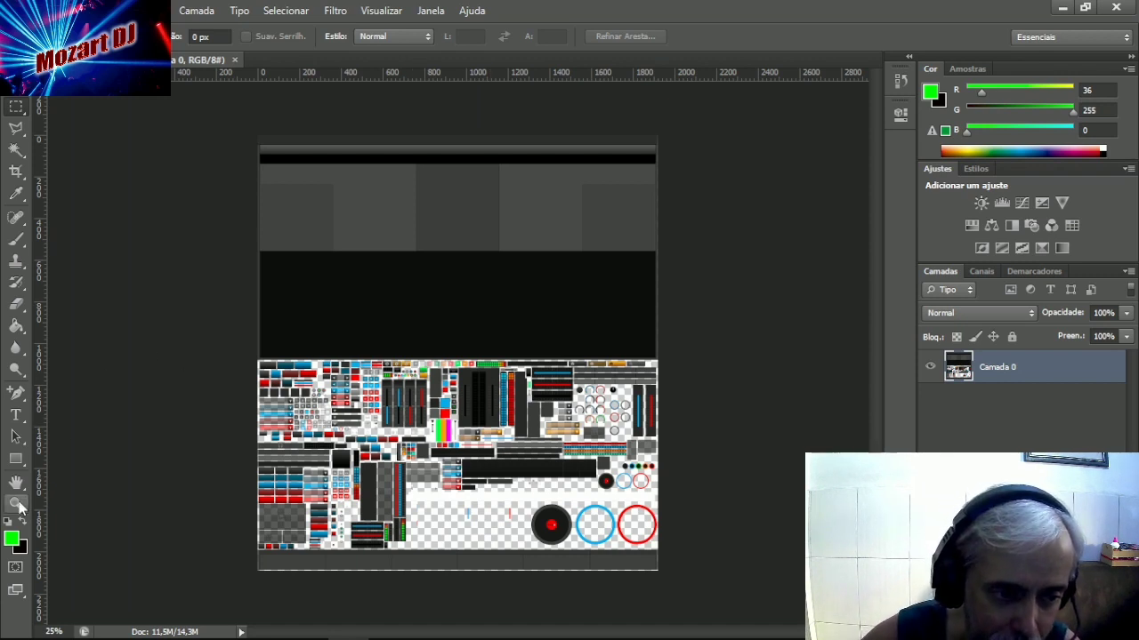
left_click_drag(244, 353, 667, 552)
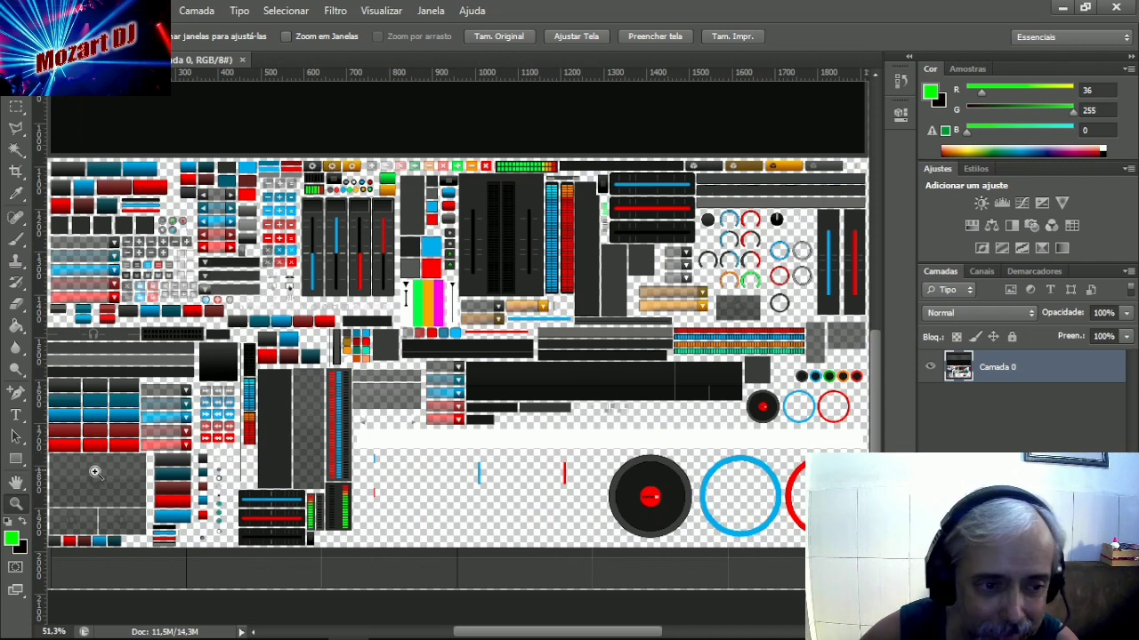
left_click(589, 40)
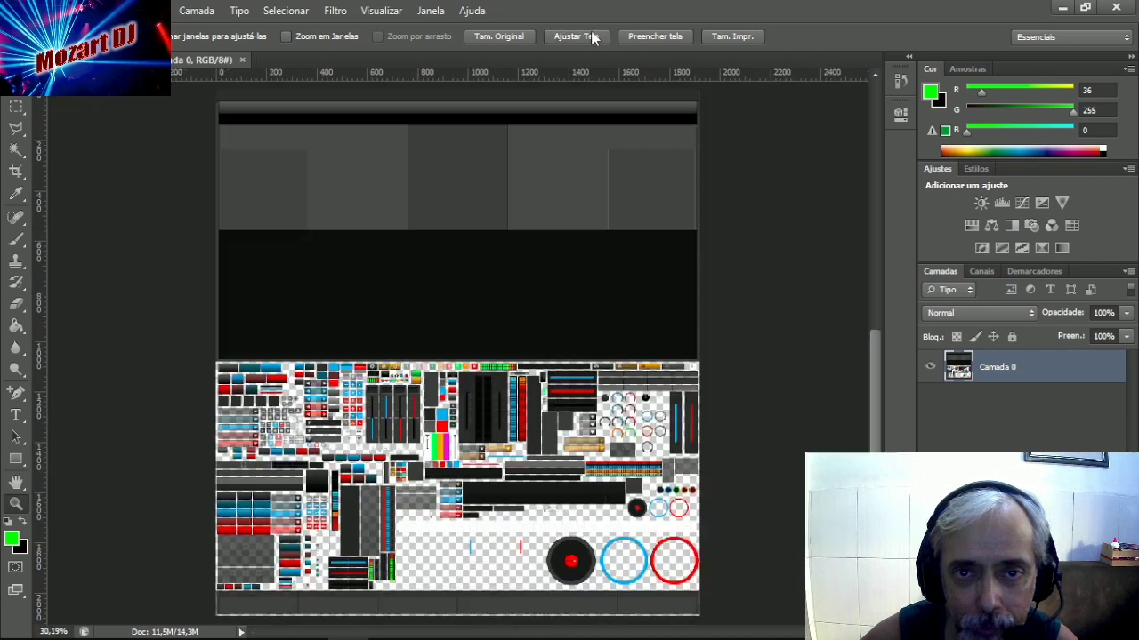
left_click_drag(209, 99, 729, 338)
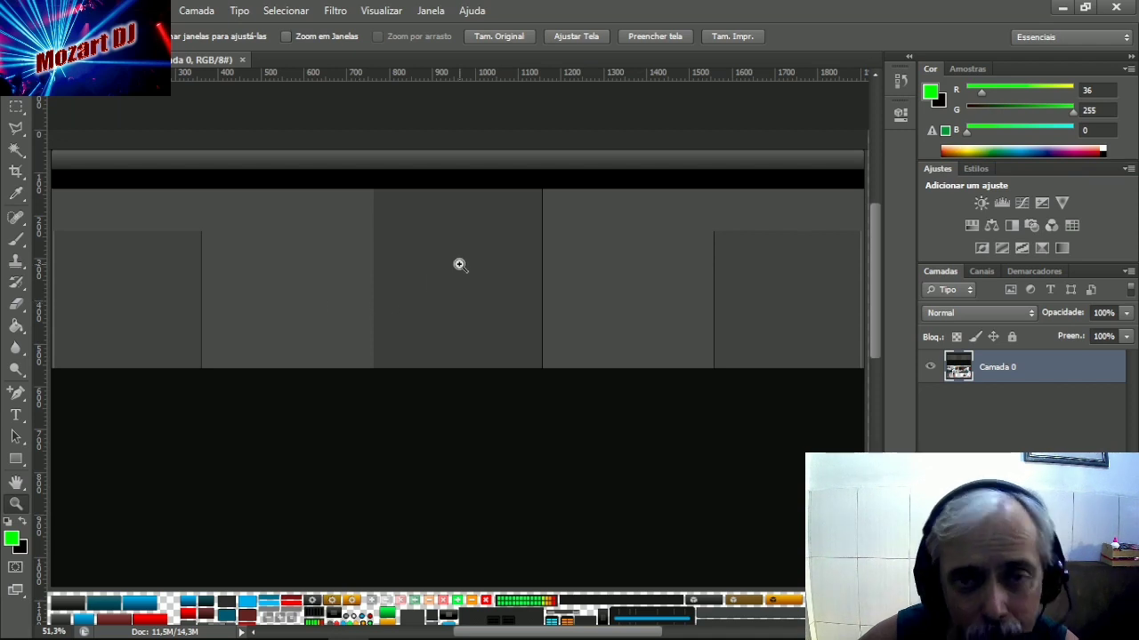
left_click(502, 36)
left_click(564, 36)
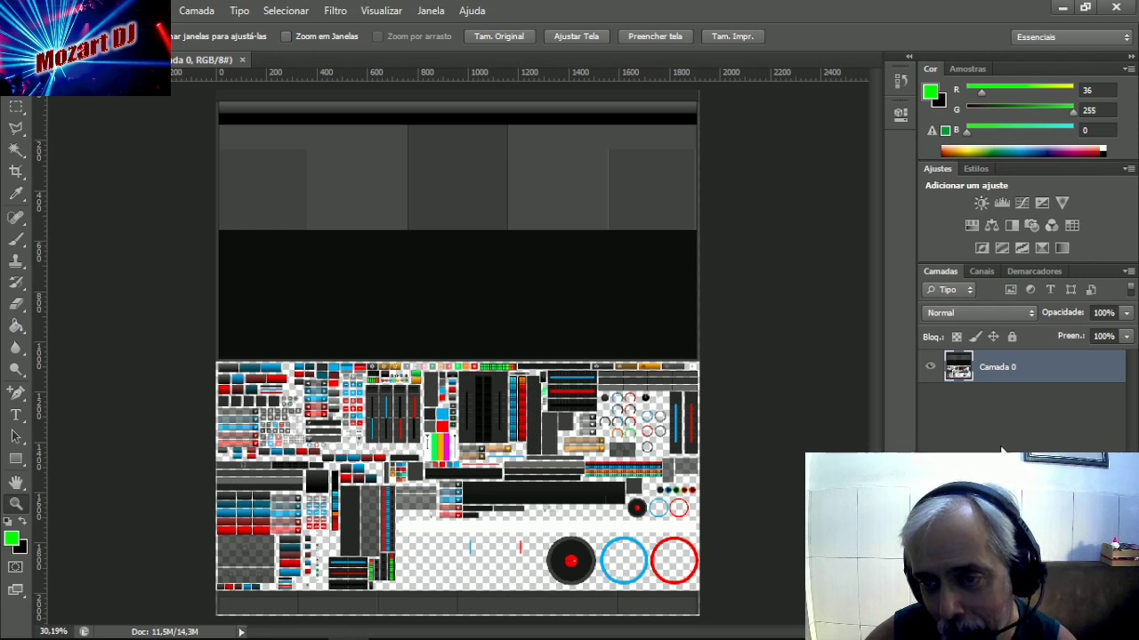
Close the image, open 2-6 Decks.png from Minhas Skin's, Prontas, Numark Mcp Puple without color management, and examine its control graphics.
left_click(242, 60)
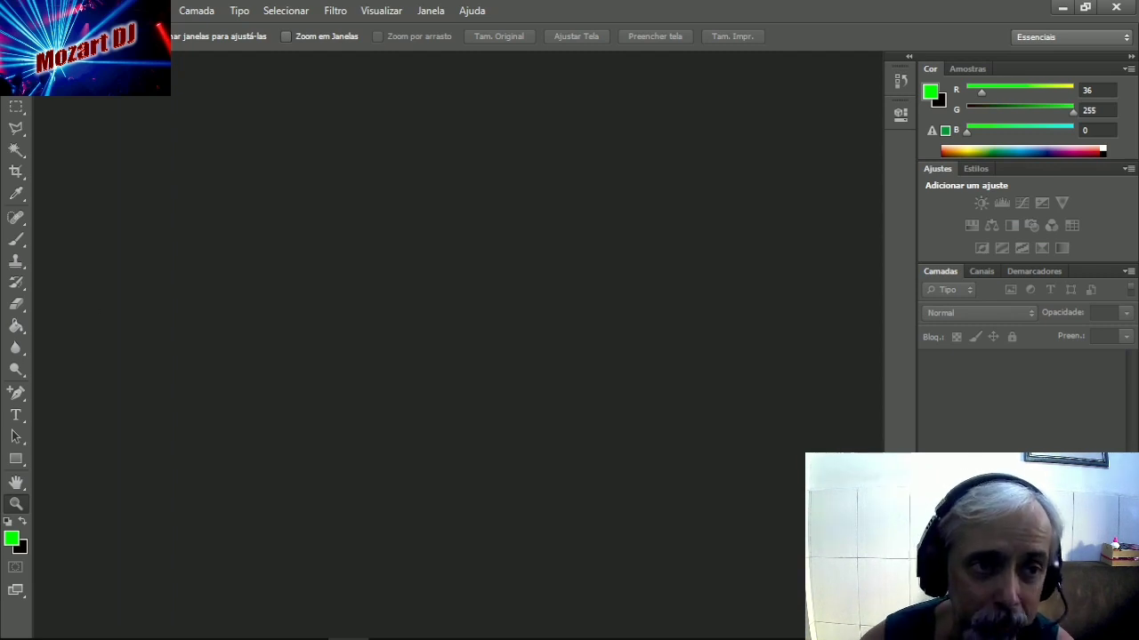
left_click(46, 10)
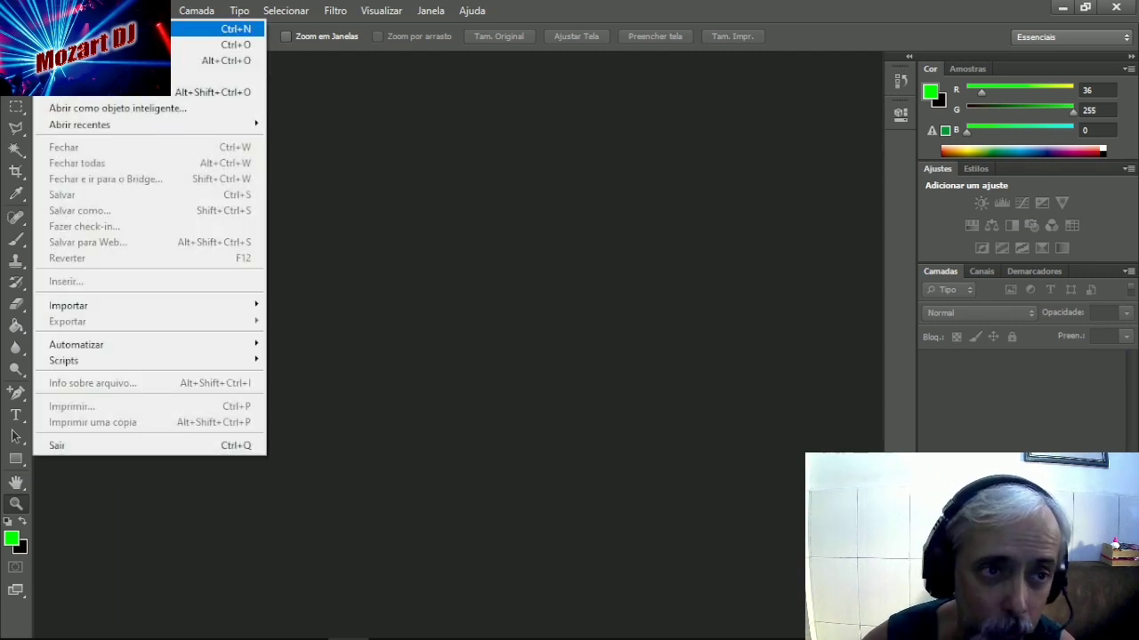
left_click(54, 43)
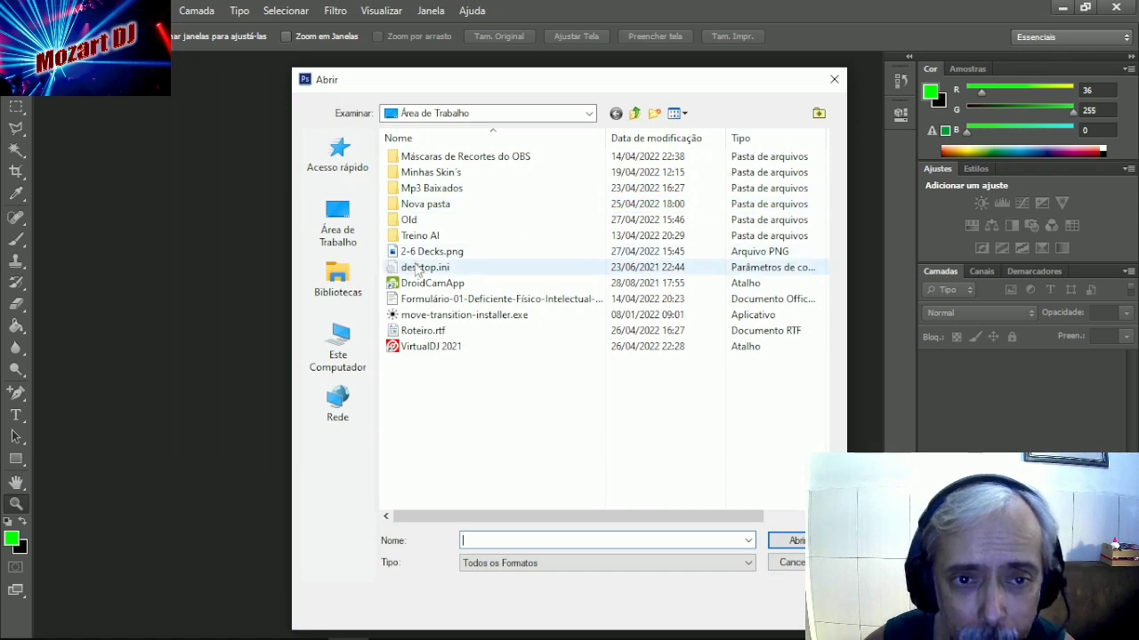
double_click(408, 175)
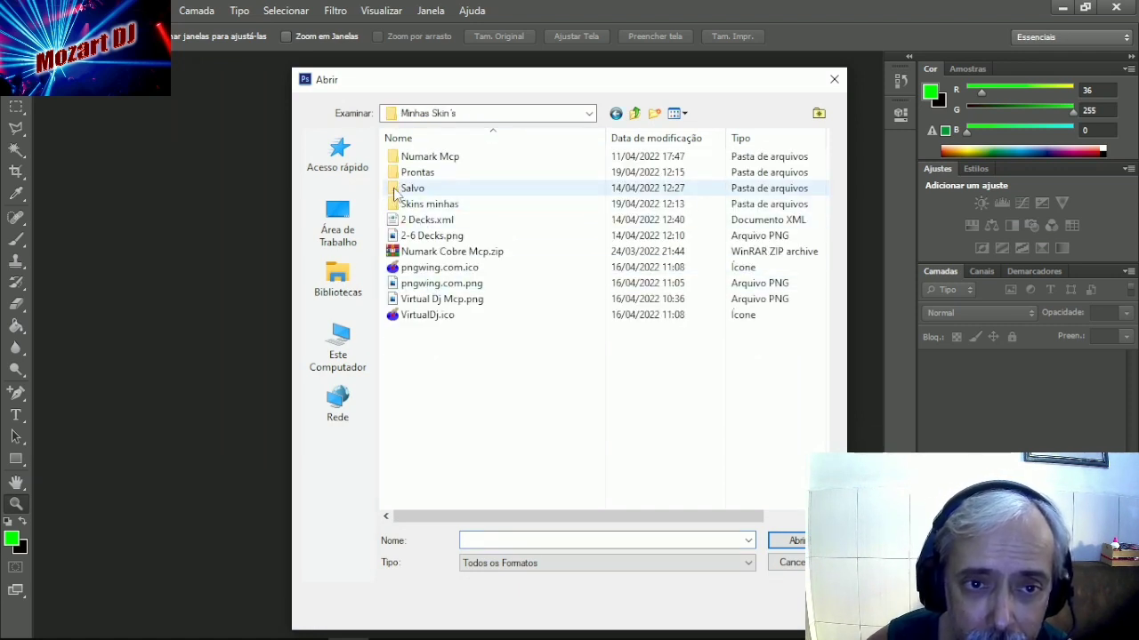
double_click(398, 171)
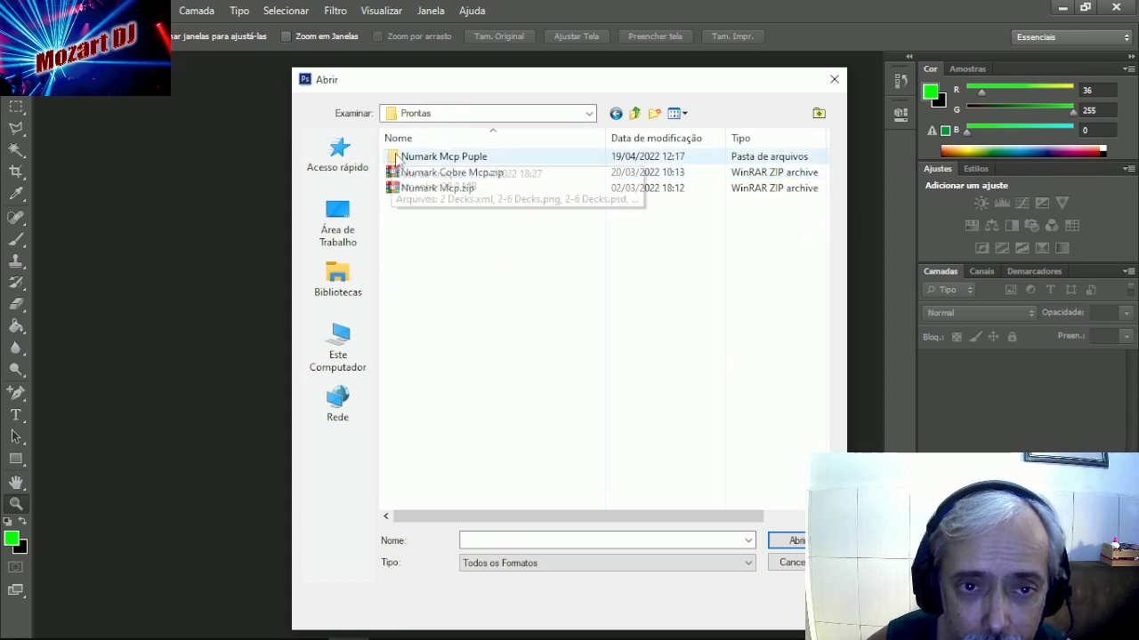
double_click(414, 157)
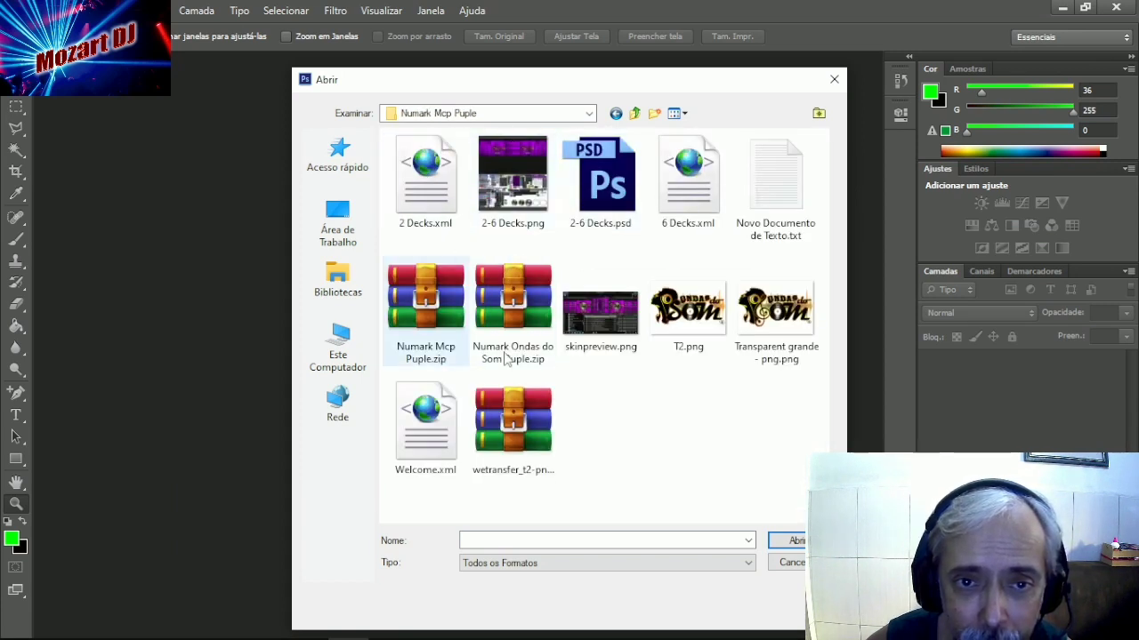
left_click(495, 194)
left_click(778, 542)
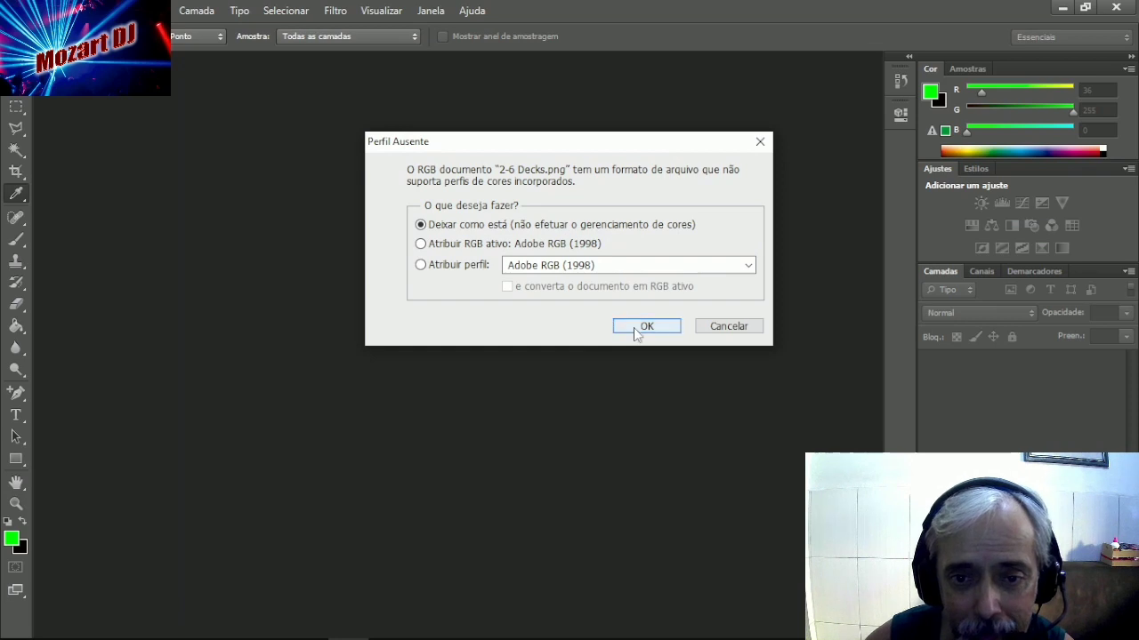
left_click(641, 328)
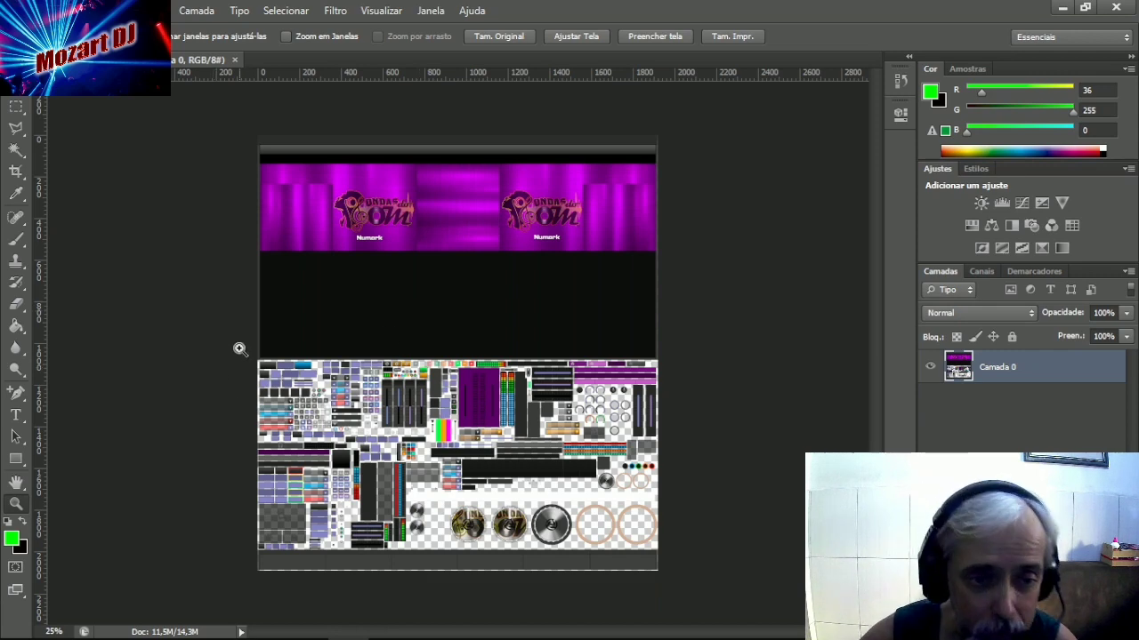
left_click_drag(239, 352, 668, 564)
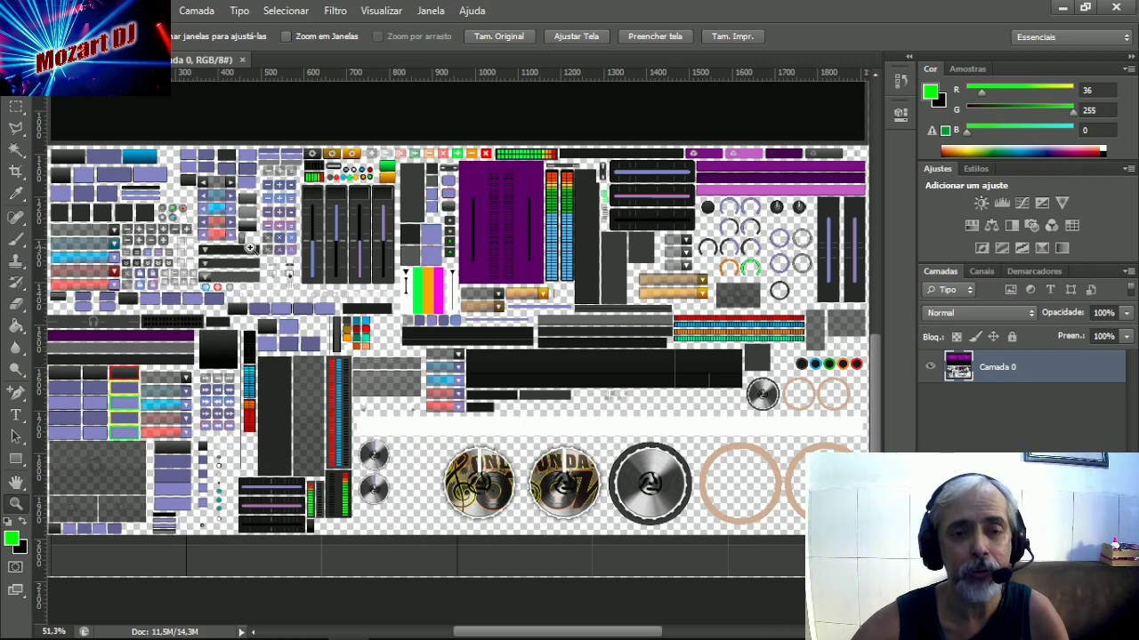
Close the purple skin PNG and open 2-6 Decks.psd from the Numark Mcp Puple folder without color management.
left_click(242, 61)
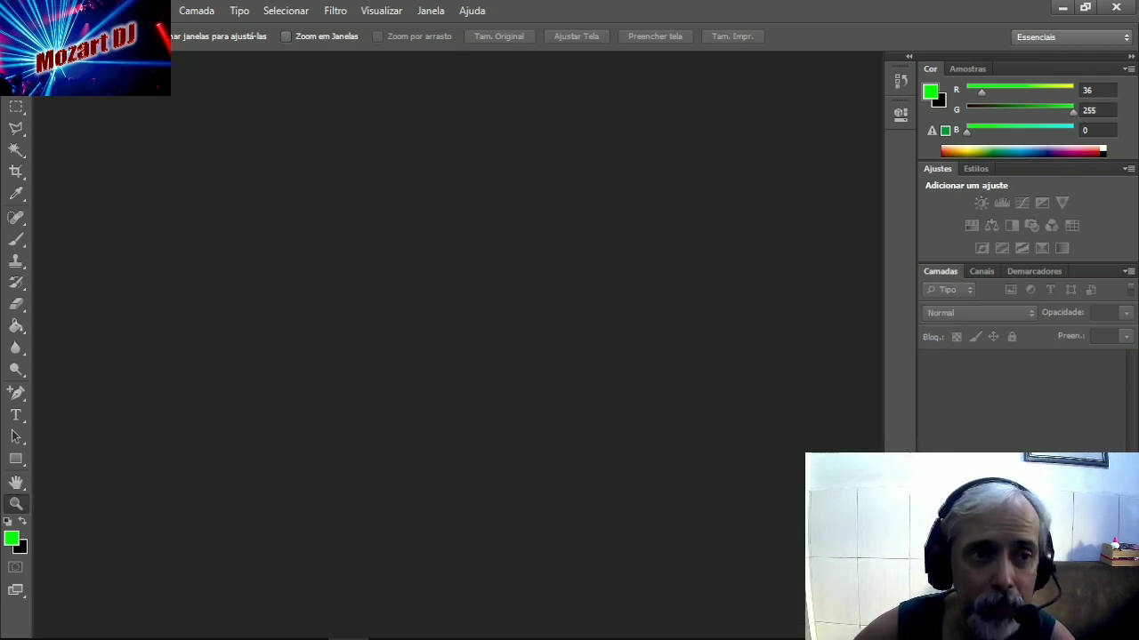
left_click(45, 10)
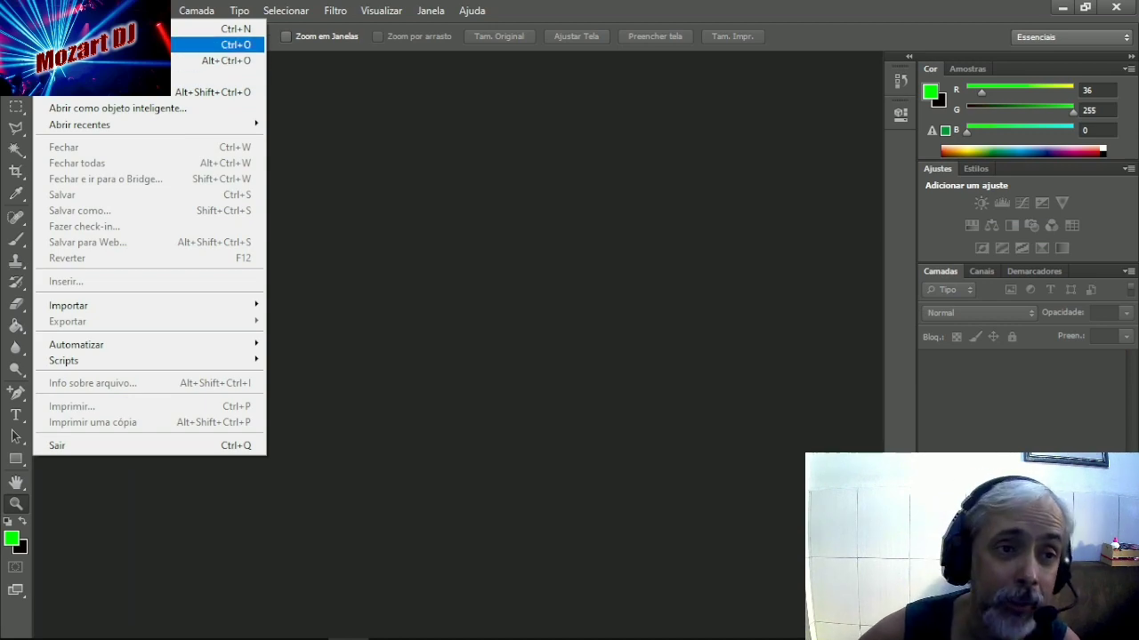
left_click(106, 45)
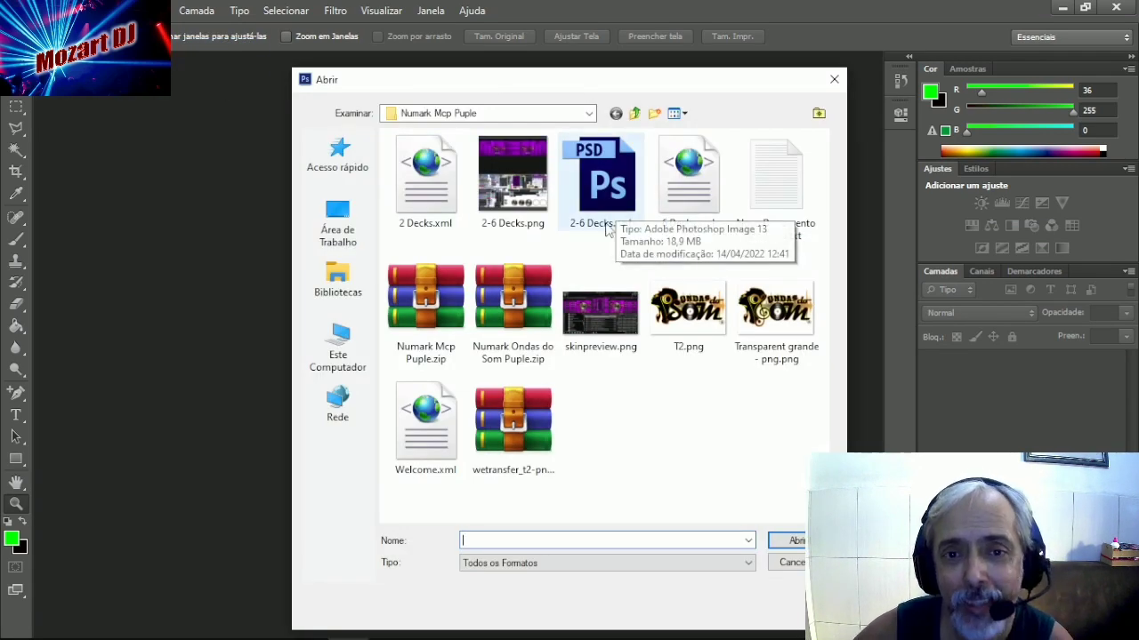
left_click(612, 180)
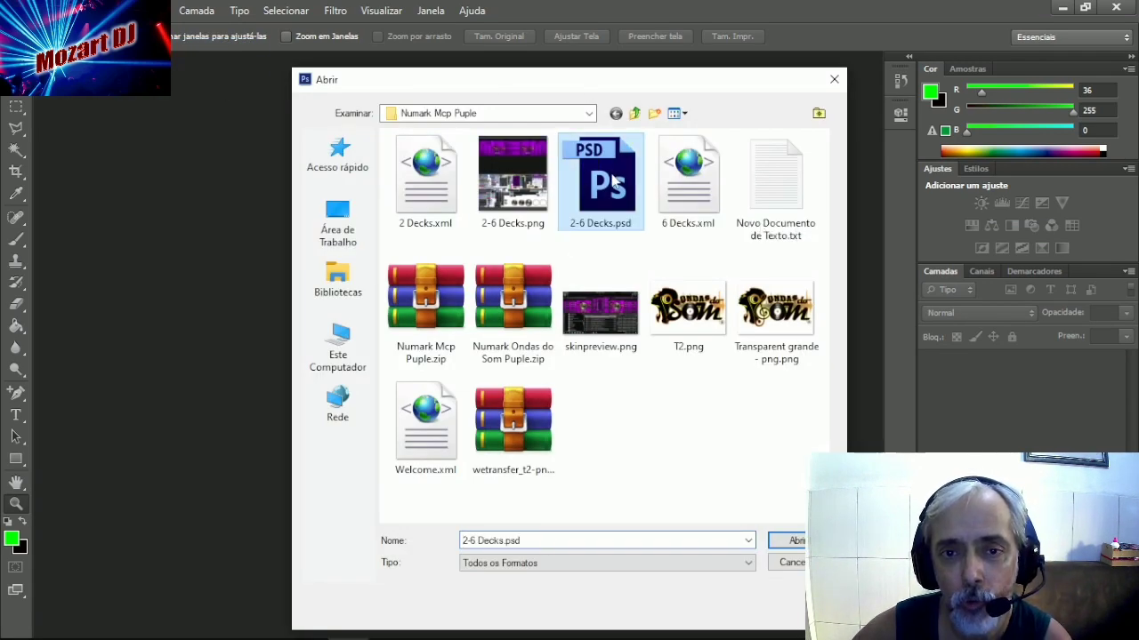
left_click(794, 540)
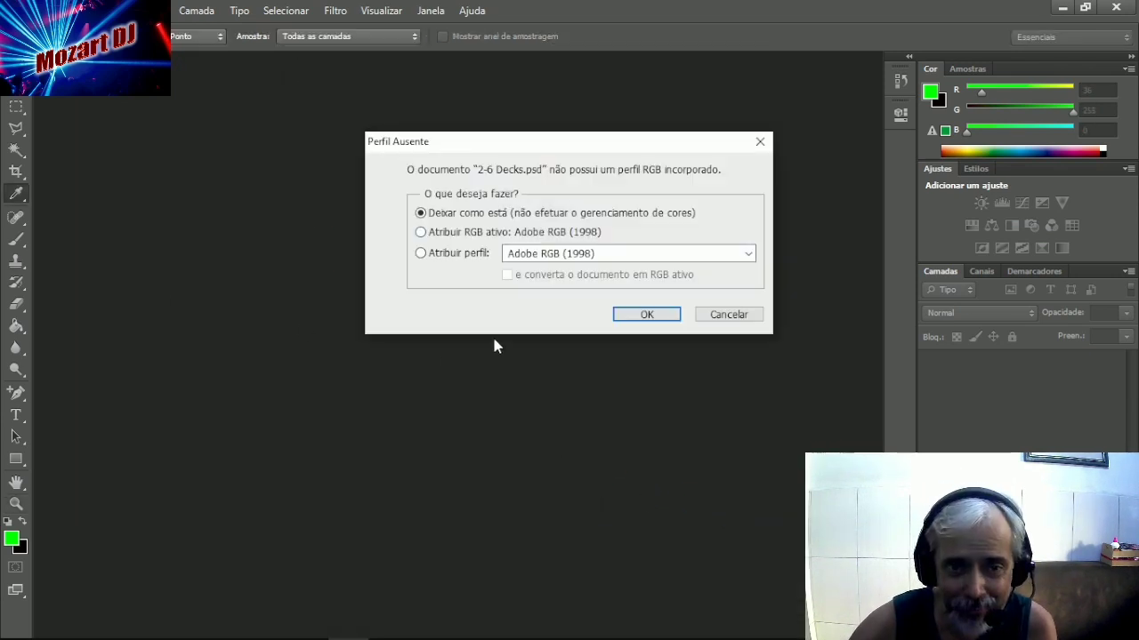
left_click(646, 315)
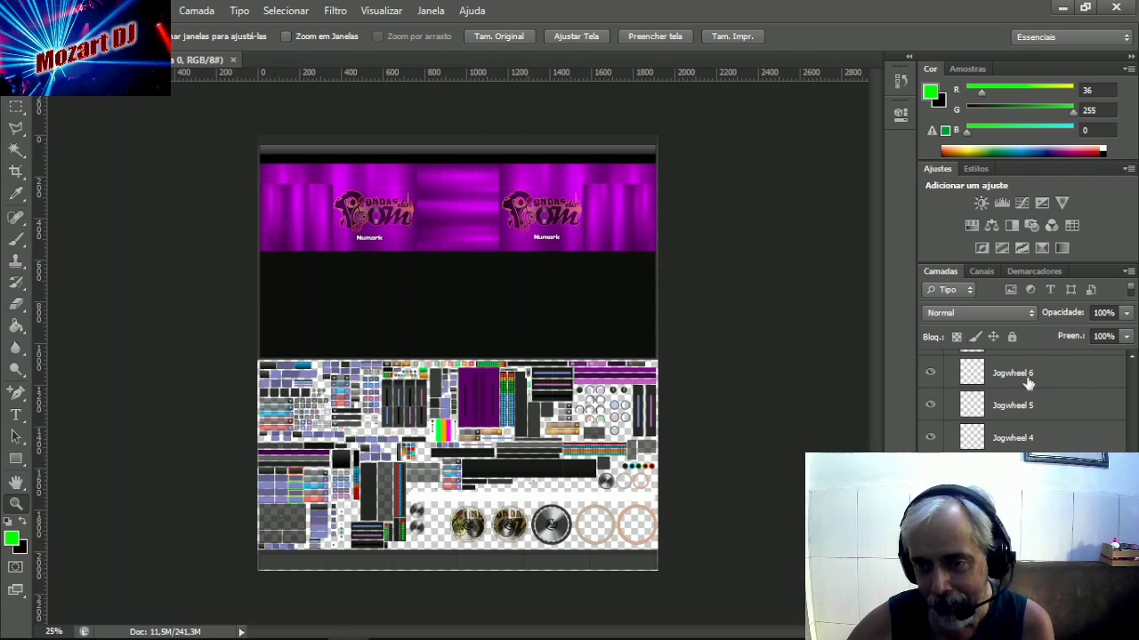
Look through the PSD's layers and hide the Ondas do Som 2 layer.
scroll(1027, 389, "down", 1)
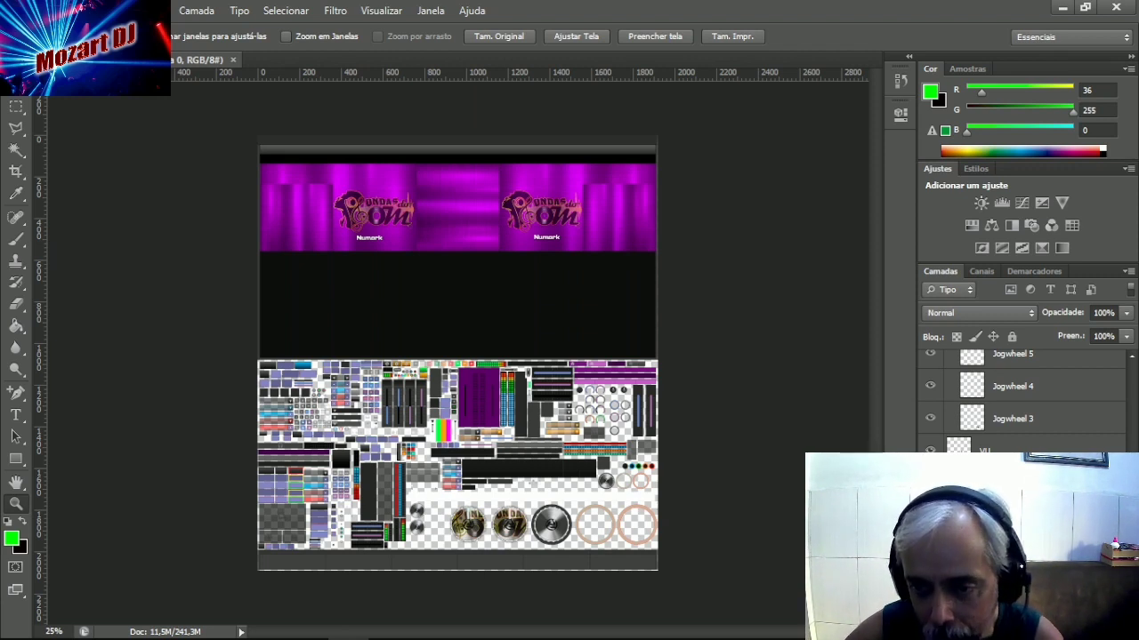
scroll(950, 441, "up", 10)
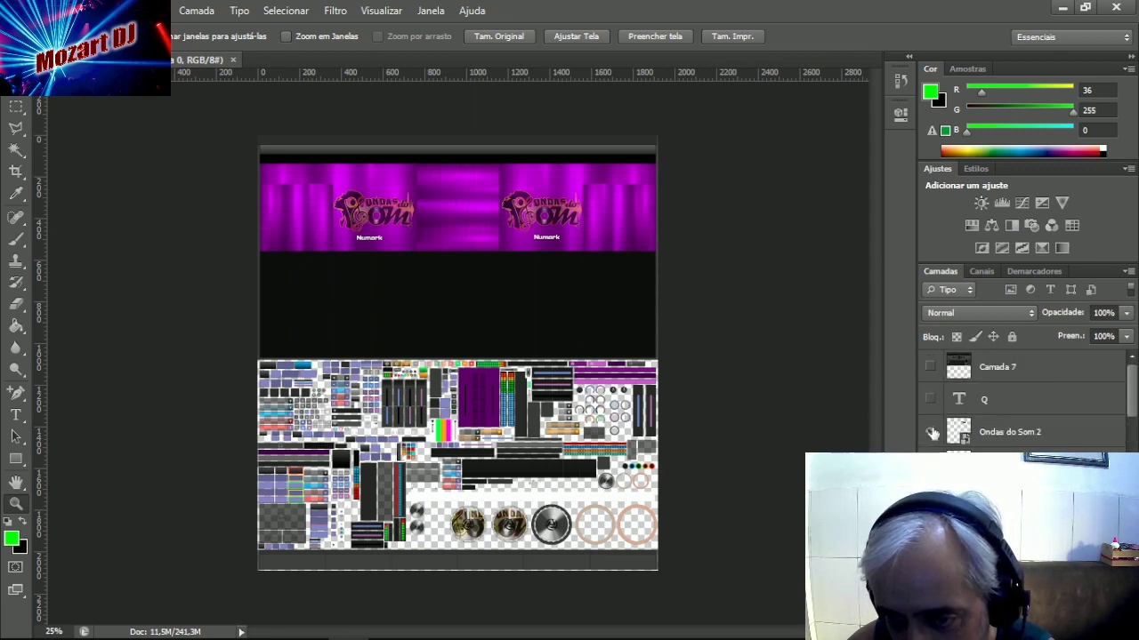
left_click(930, 433)
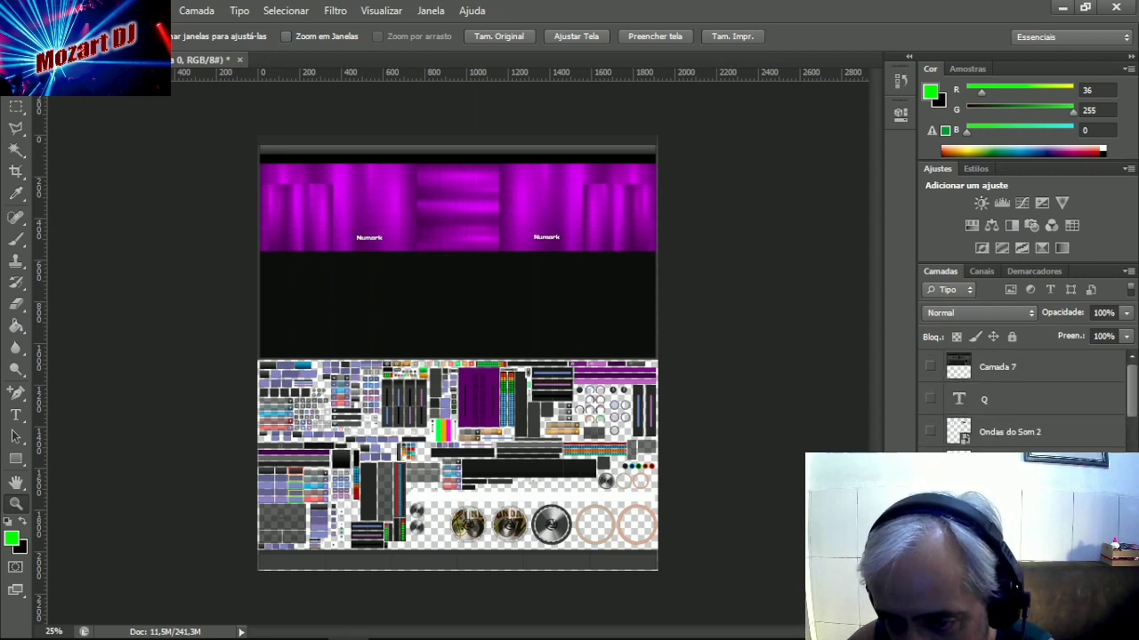
Hide the remaining overlay layers and groups above Camada 0, including Backgroud 2, jogwhells 2 and VU.
scroll(1023, 401, "down", 5)
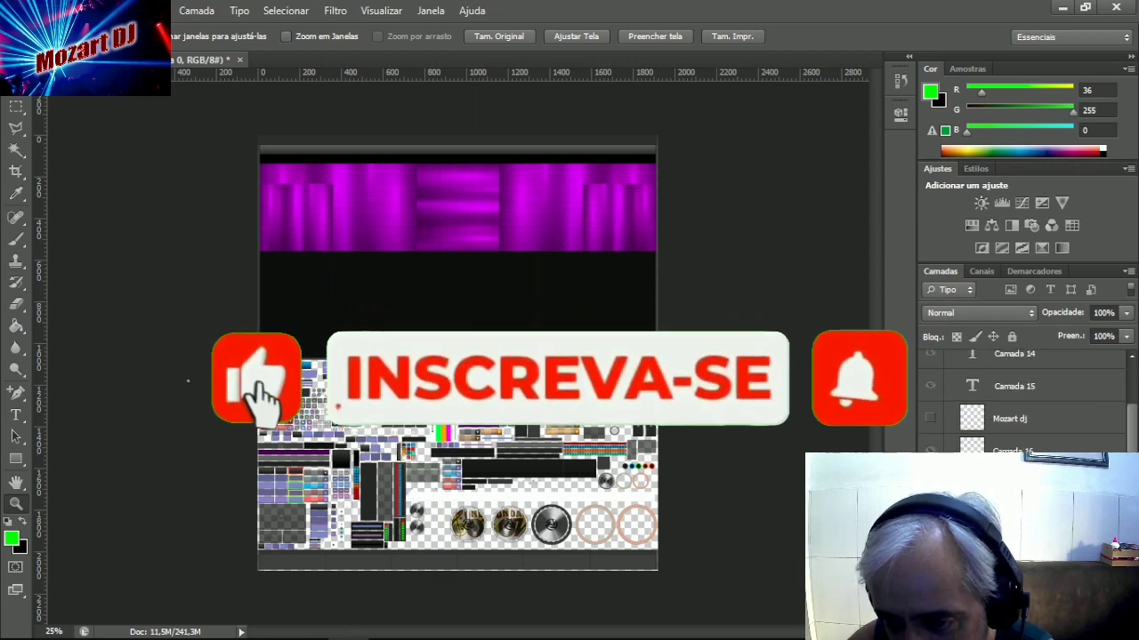
scroll(1023, 400, "down", 3)
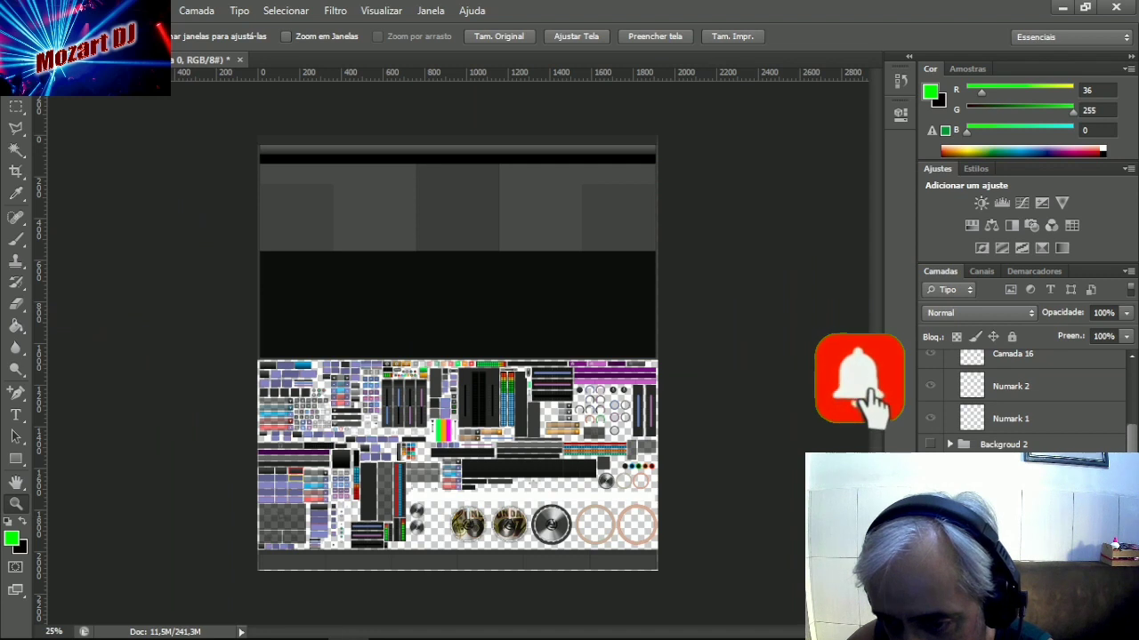
scroll(1023, 400, "down", 2)
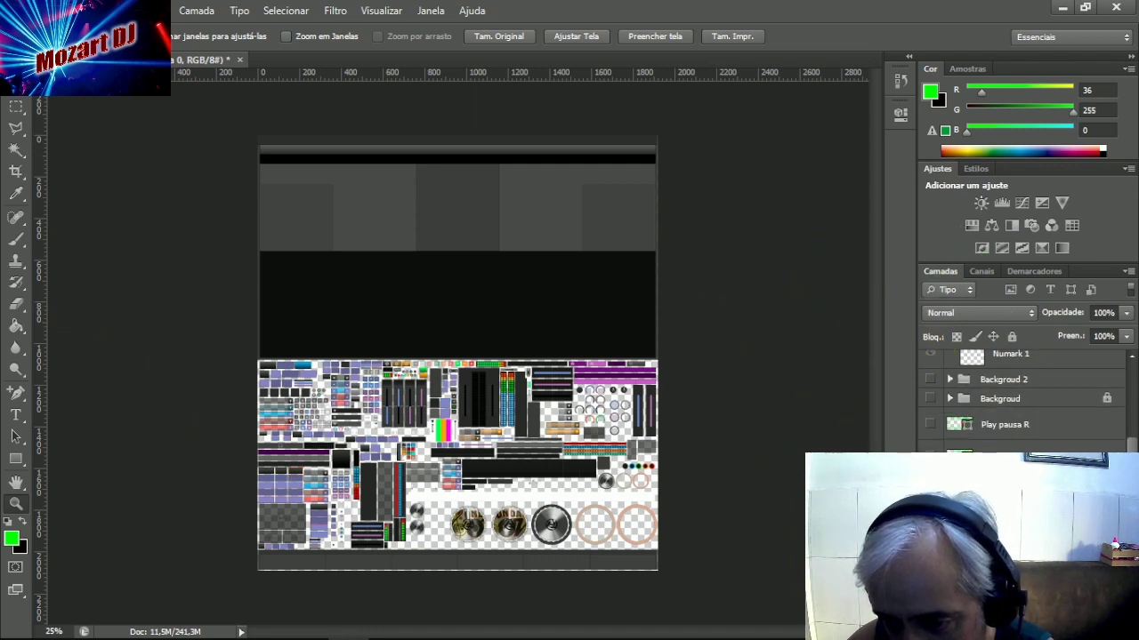
scroll(1023, 401, "down", 3)
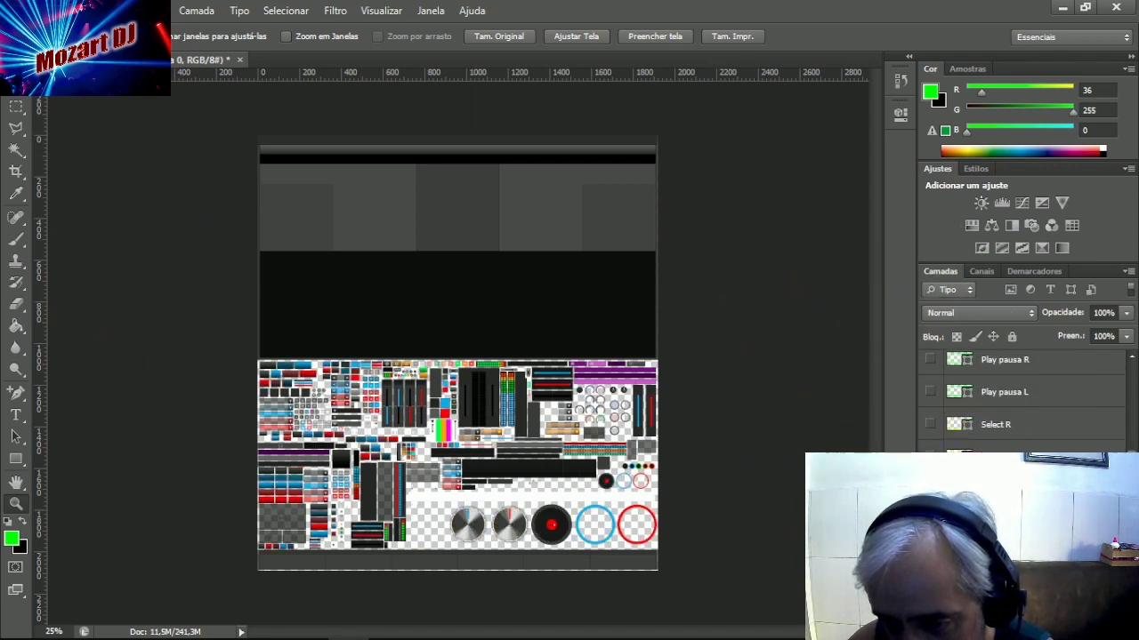
scroll(1023, 400, "down", 3)
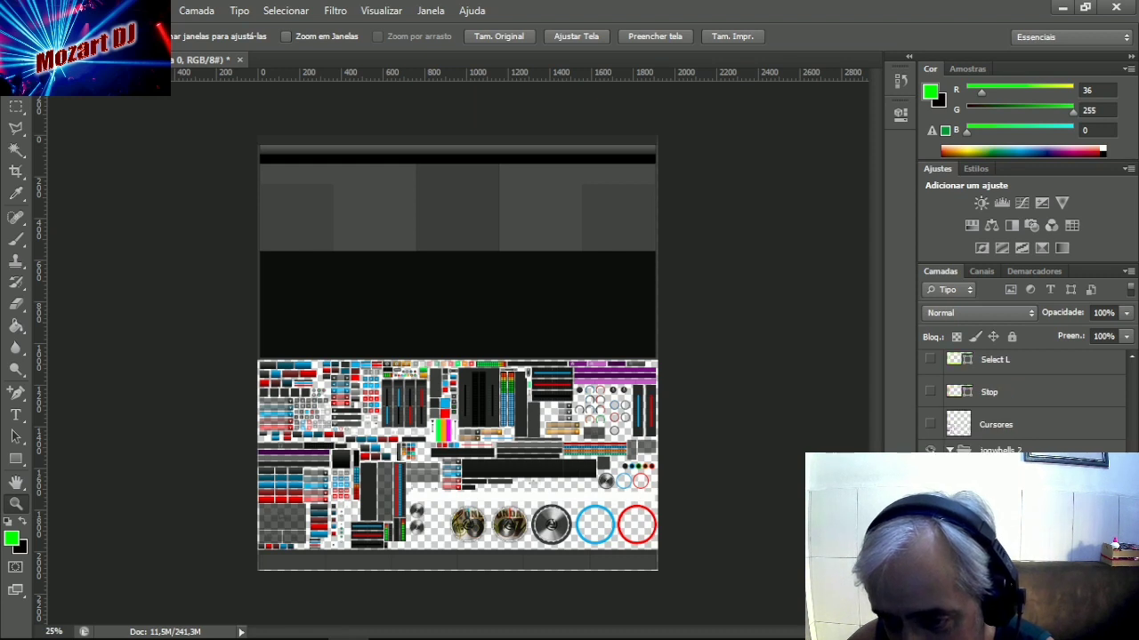
scroll(1023, 401, "down", 8)
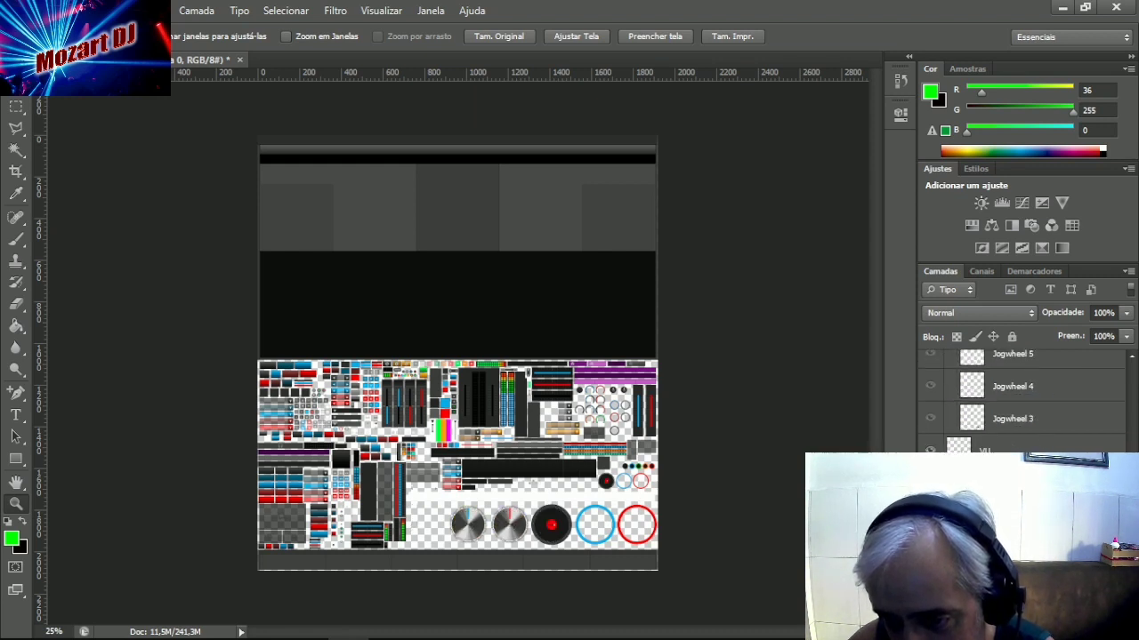
left_click(930, 449)
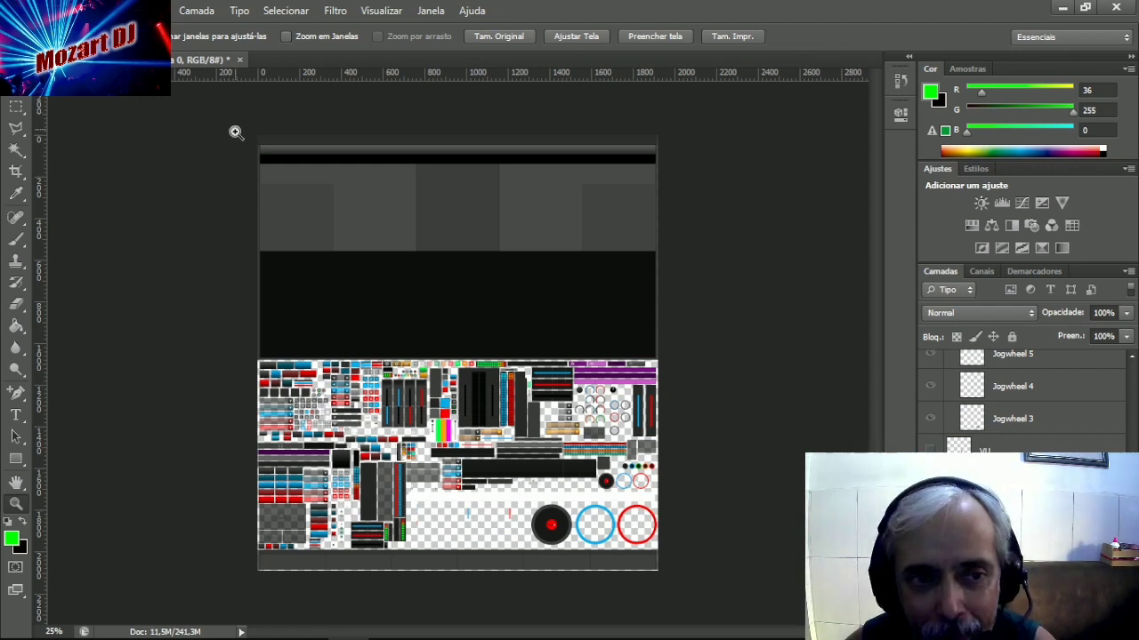
Expand the Backgroud group in the layer stack and make it visible.
left_click_drag(234, 130, 706, 302)
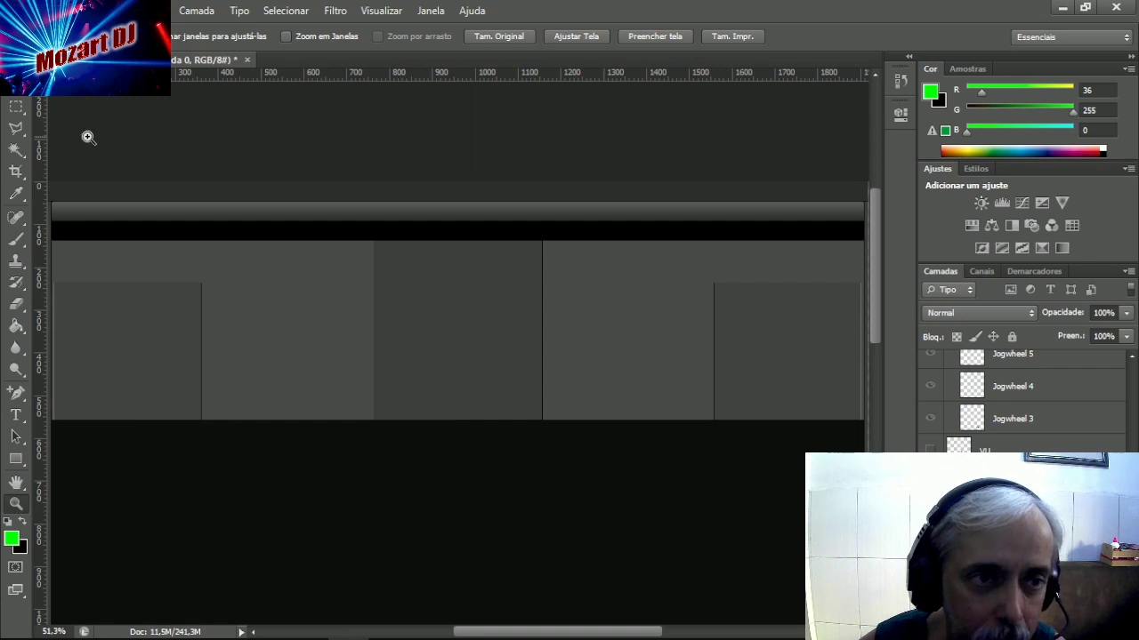
left_click(471, 276, "alt")
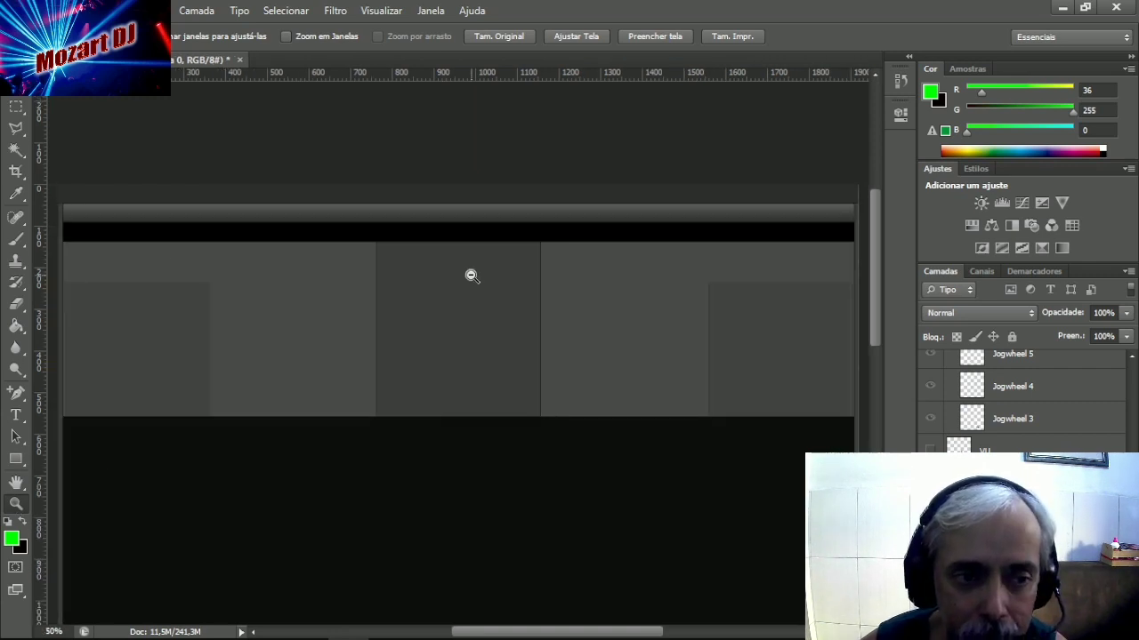
left_click(471, 276, "alt")
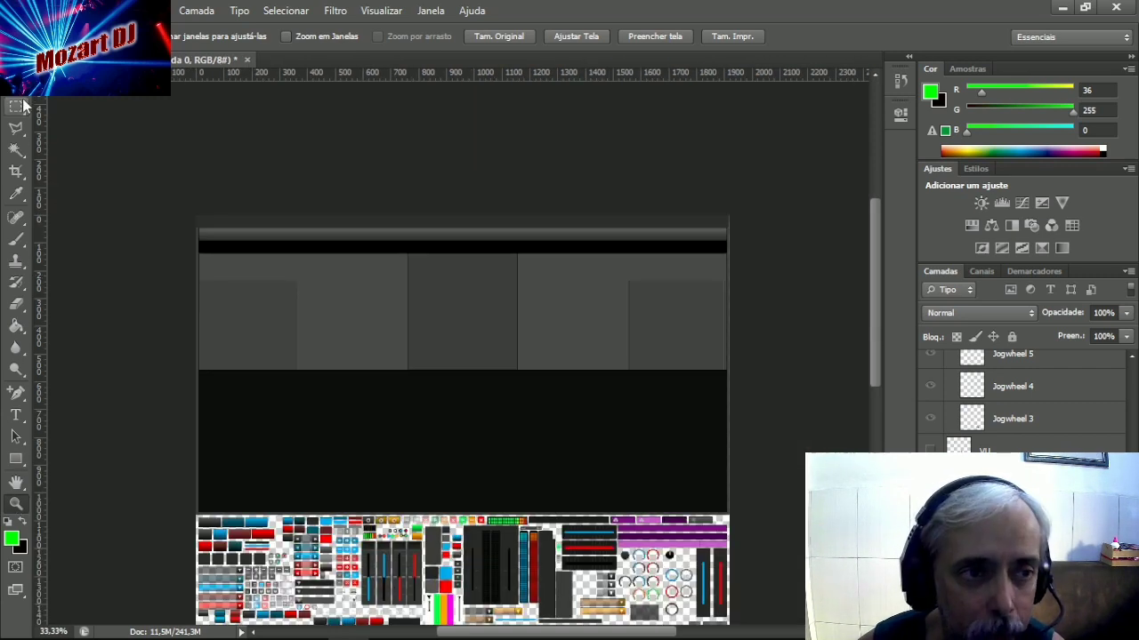
key("v")
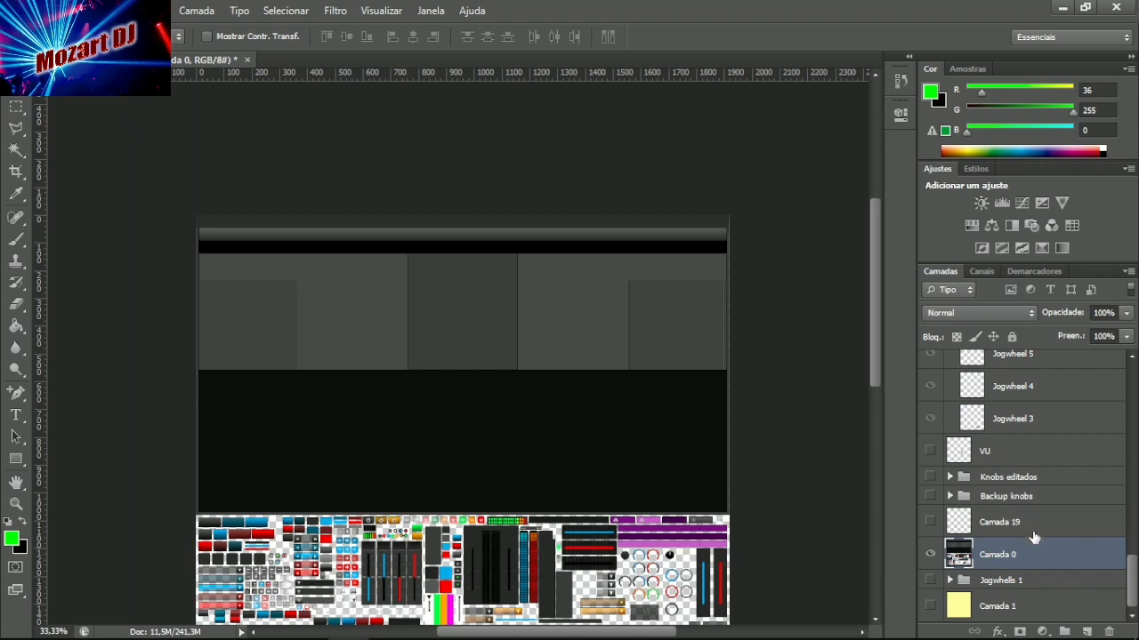
scroll(1035, 552, "up", 5)
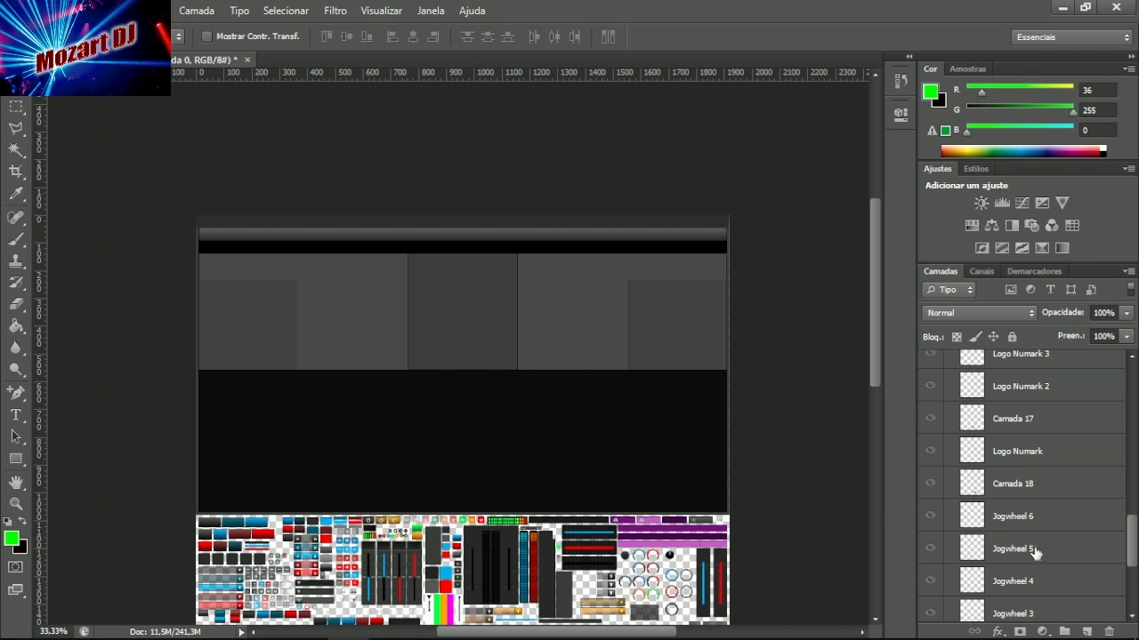
scroll(1036, 552, "up", 4)
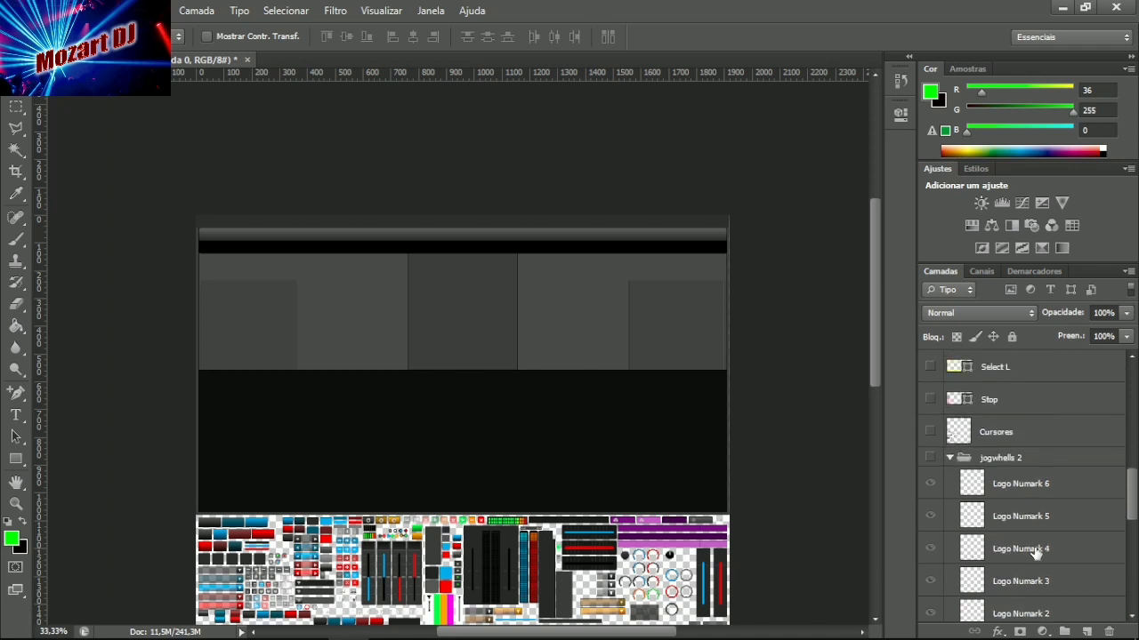
scroll(1035, 552, "up", 5)
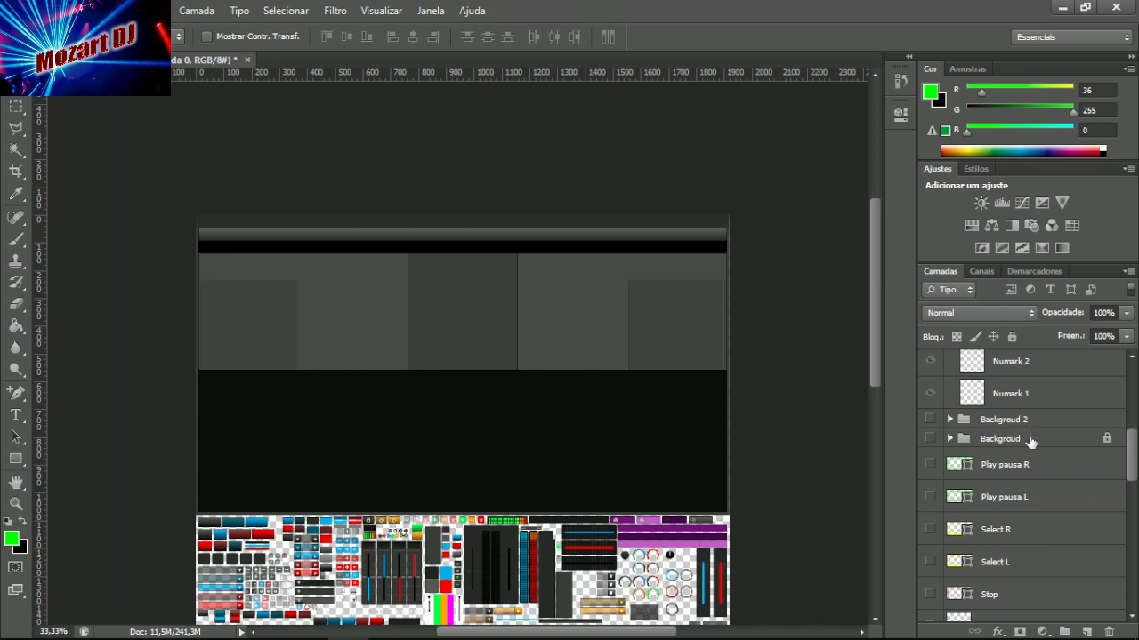
left_click(950, 441)
scroll(1005, 417, "down", 2)
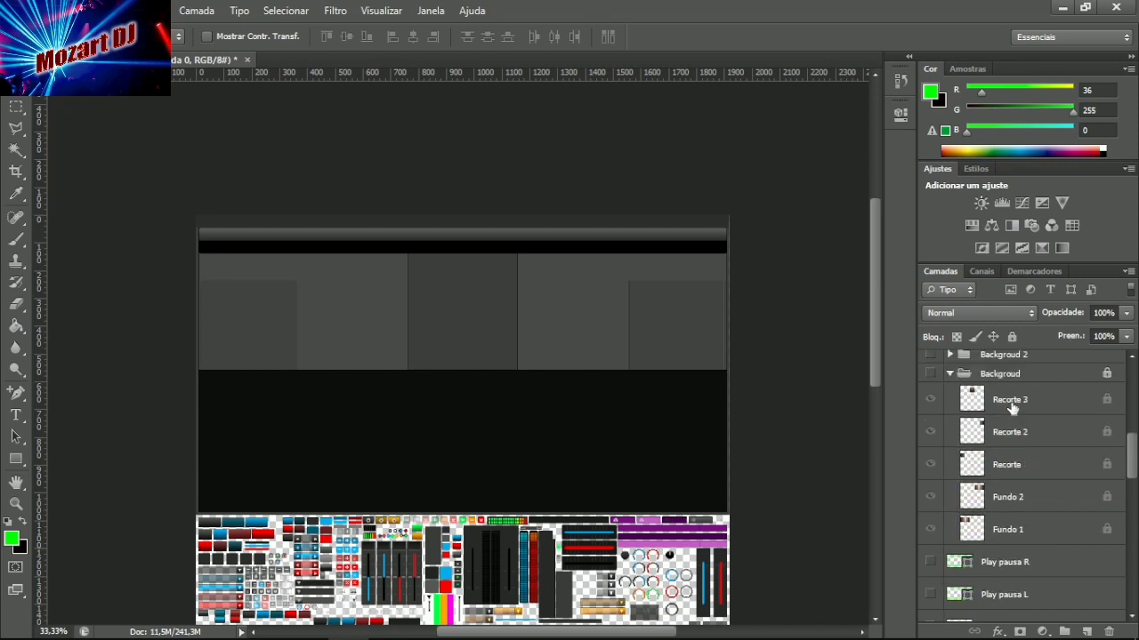
scroll(1012, 408, "up", 1)
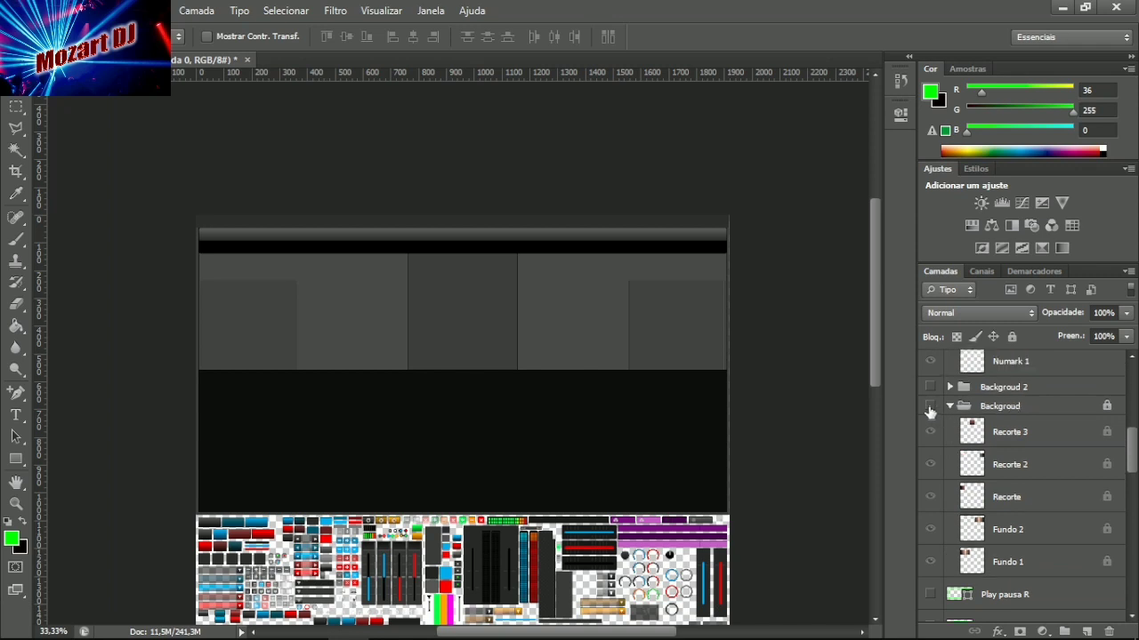
left_click(930, 407)
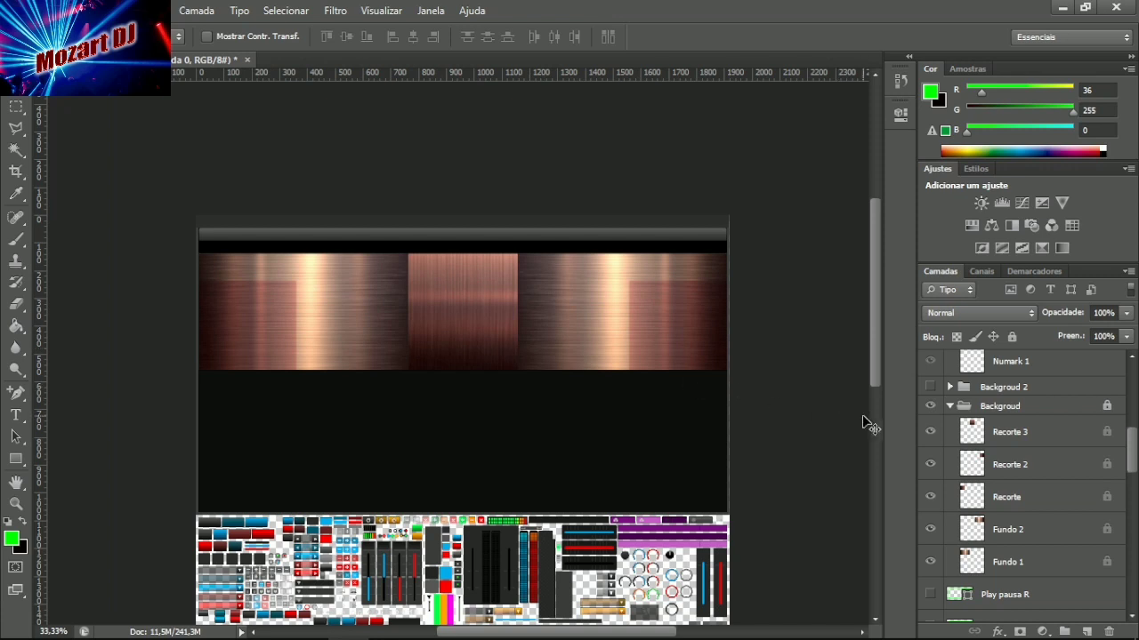
Toggle the Backgroud 2 group to compare its purple background with the metallic one, leaving it hidden.
left_click(930, 389)
left_click(929, 389)
left_click(929, 389)
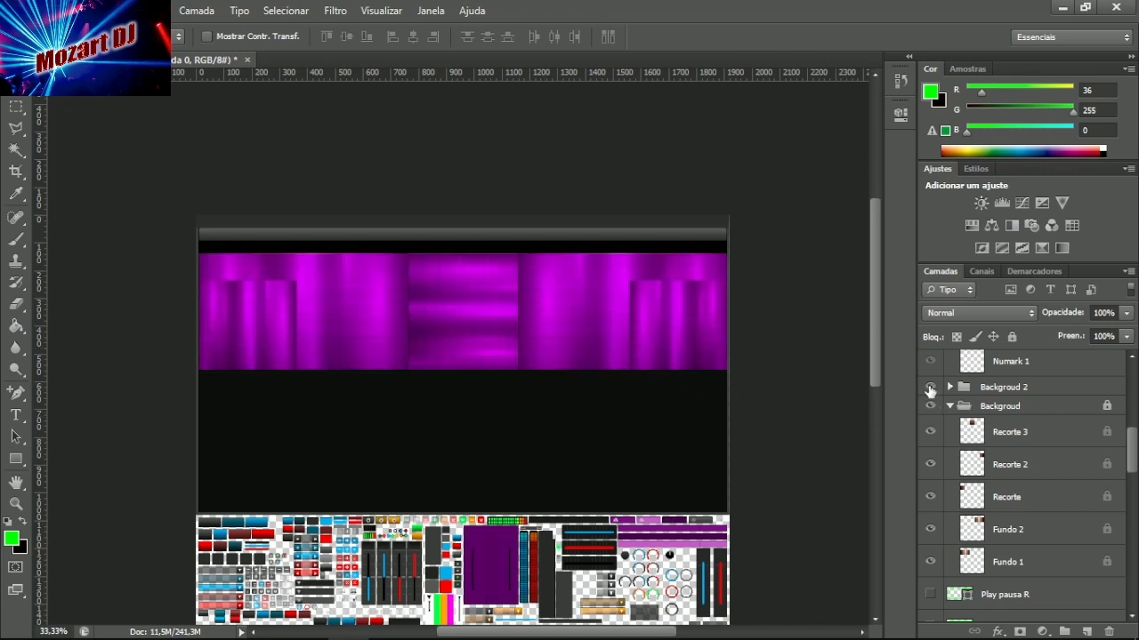
left_click(930, 388)
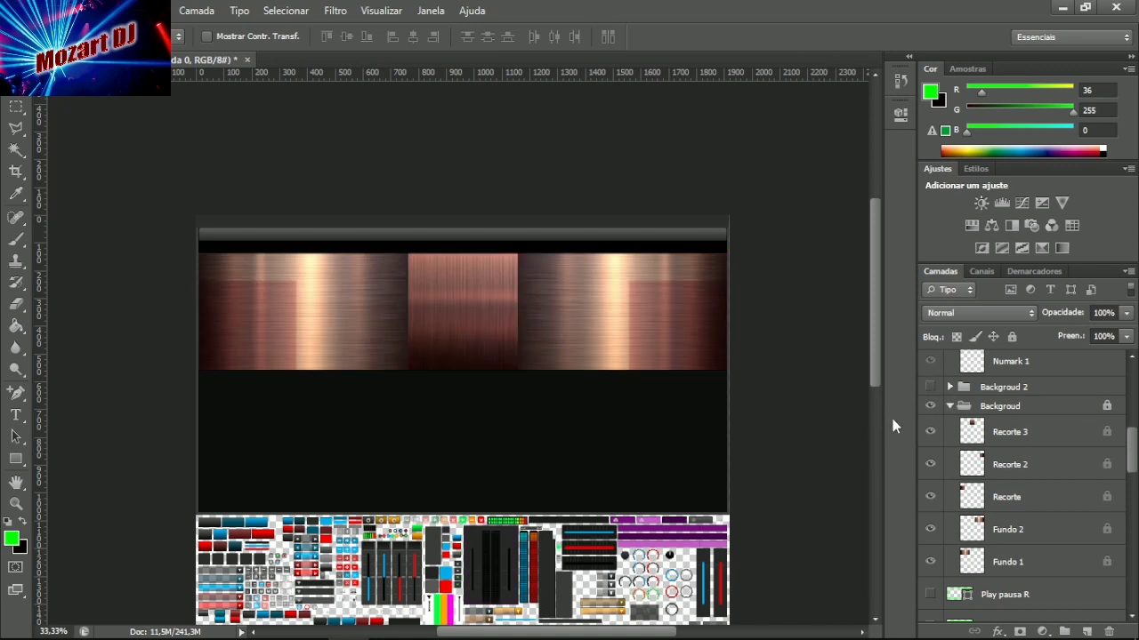
Hide Fundo 1, Fundo 2, Recorte, Recorte 2 and Recorte 3 one by one, rechecking which area Recorte 3 covers.
left_click(929, 562)
left_click(930, 530)
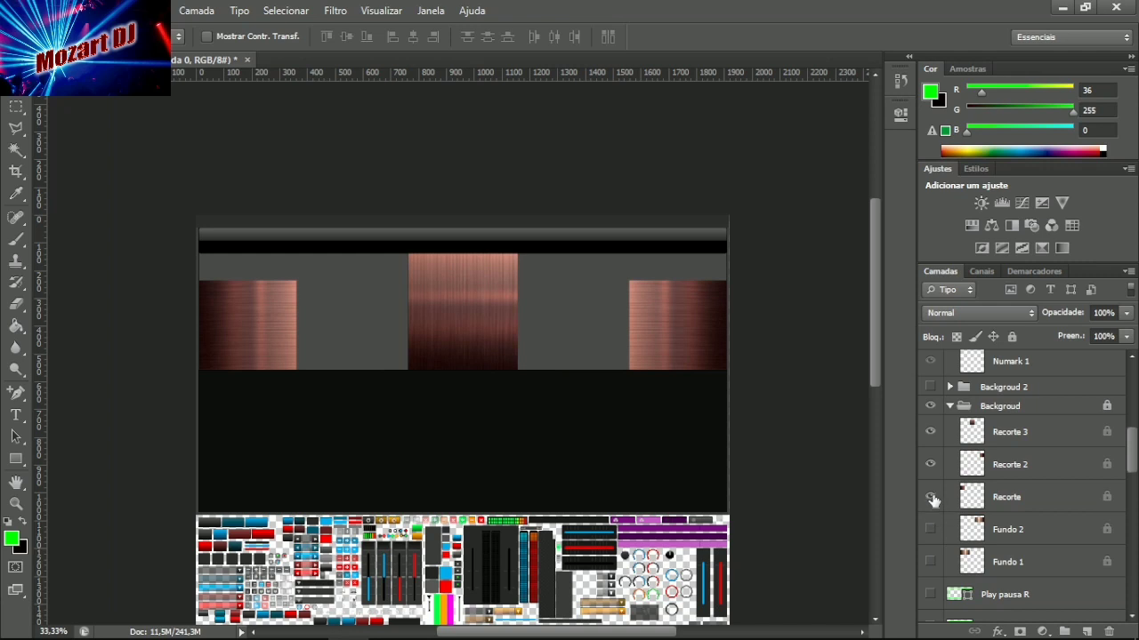
left_click(929, 497)
left_click(930, 465)
left_click(929, 432)
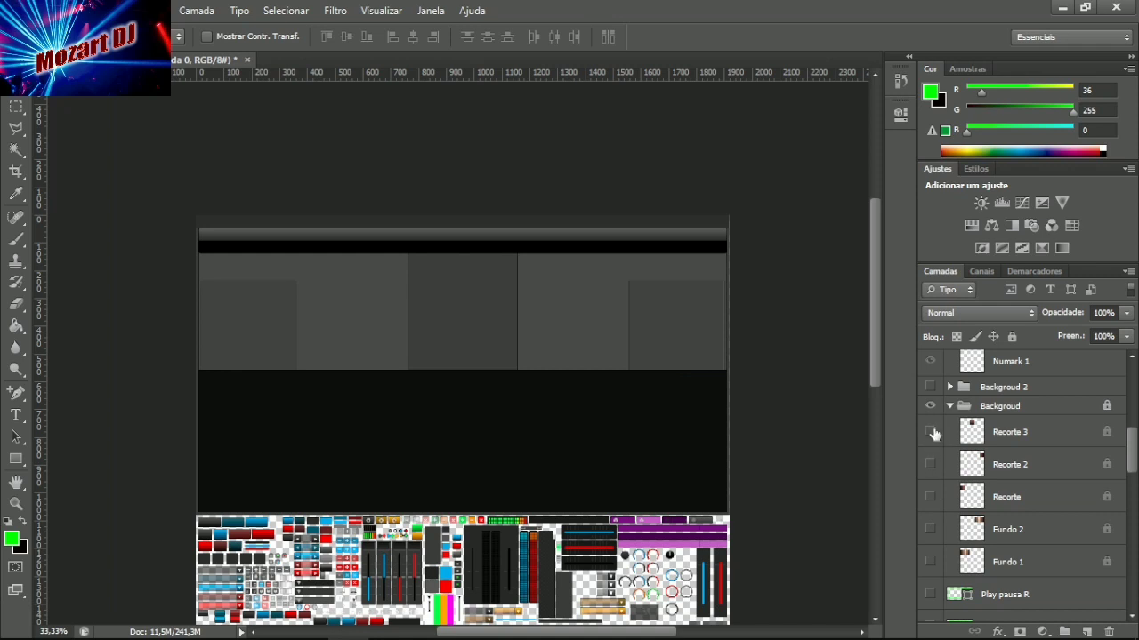
left_click(931, 432)
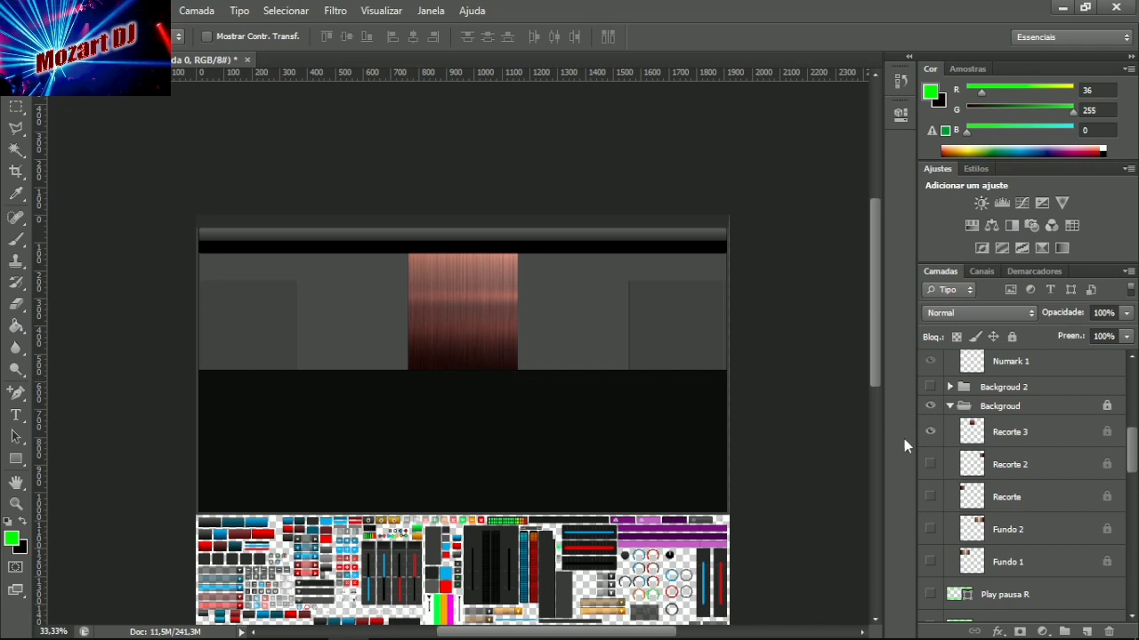
left_click(930, 432)
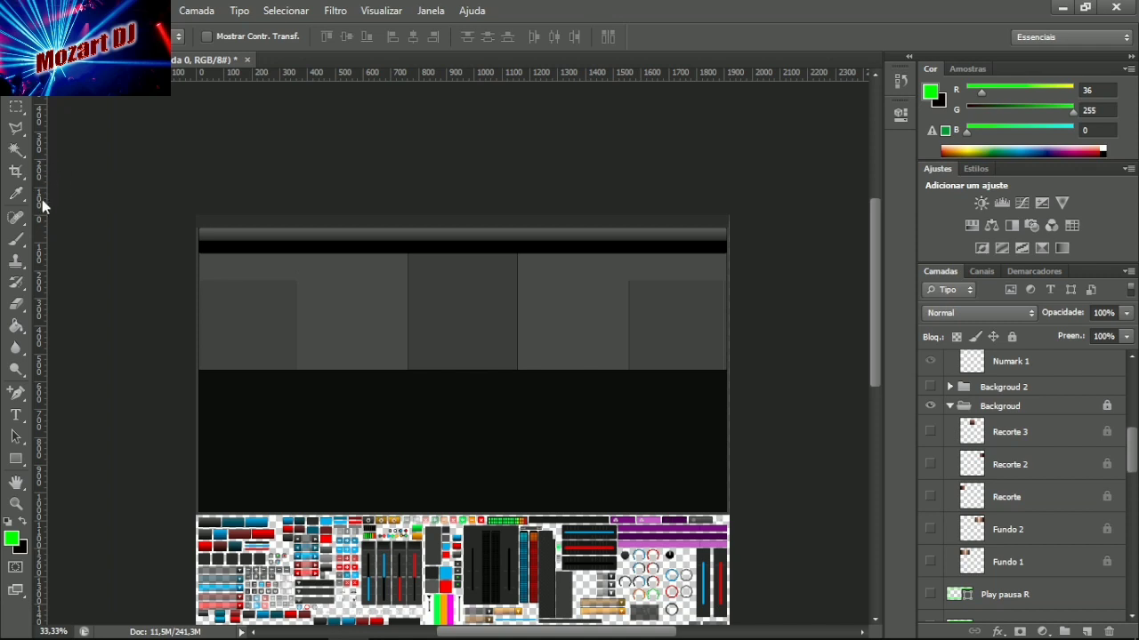
Draw a green rectangle of about 492 × 430 px over the central mixer panel of the deck background.
left_click(15, 326)
left_click(16, 216)
left_click(16, 459)
left_click_drag(389, 251, 524, 370)
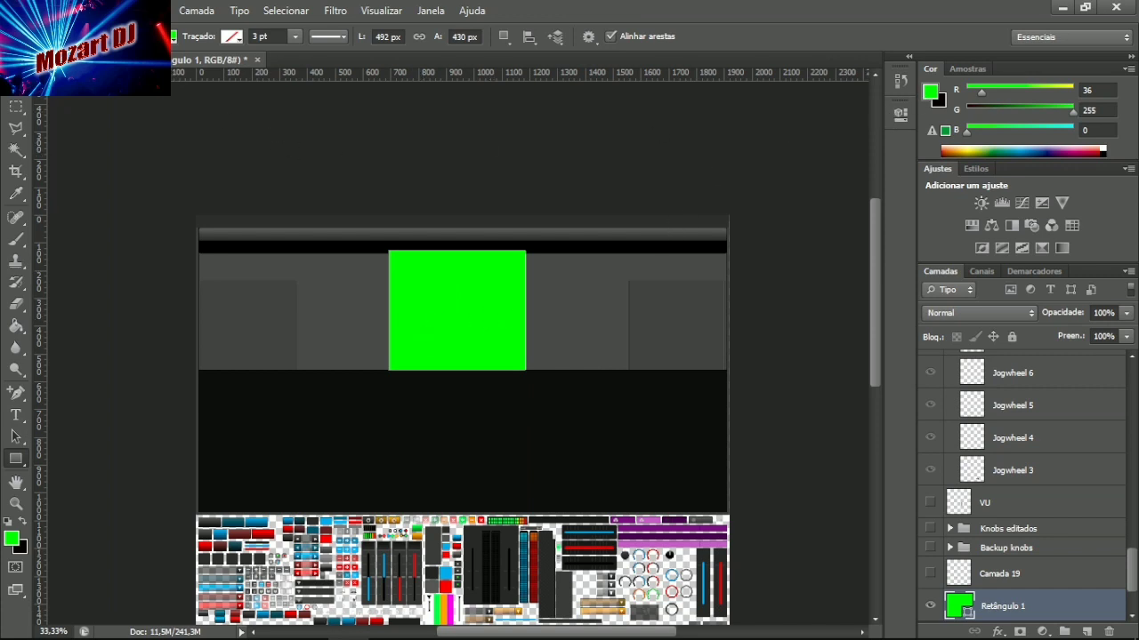
Fill the green rectangle with the blue bubble pattern and look at the pattern picker's options.
left_click(169, 37)
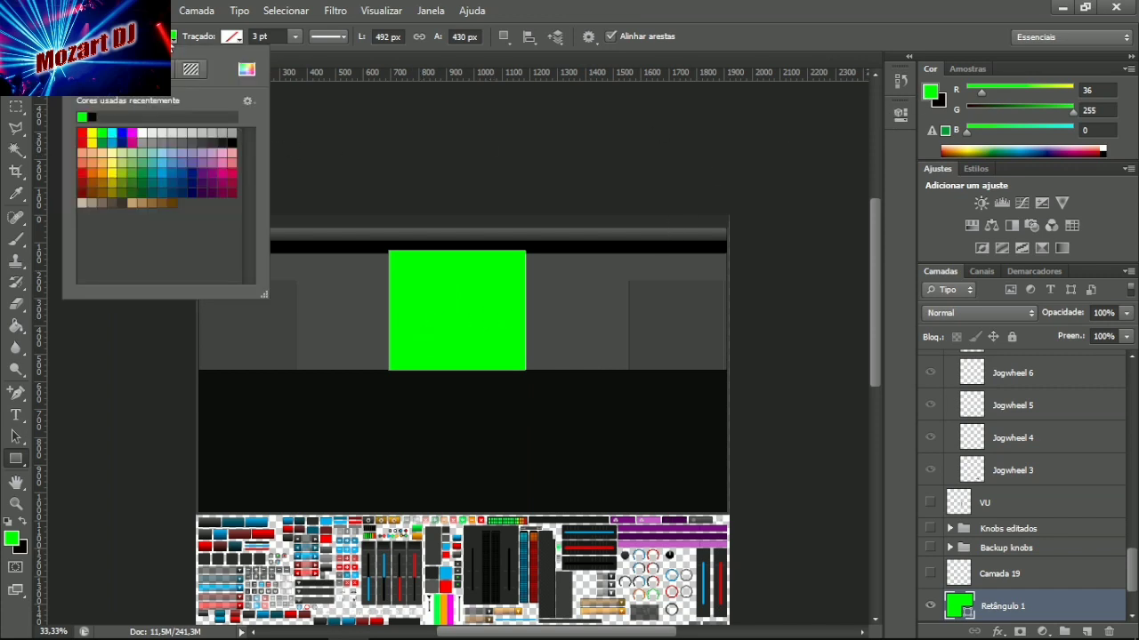
left_click(189, 71)
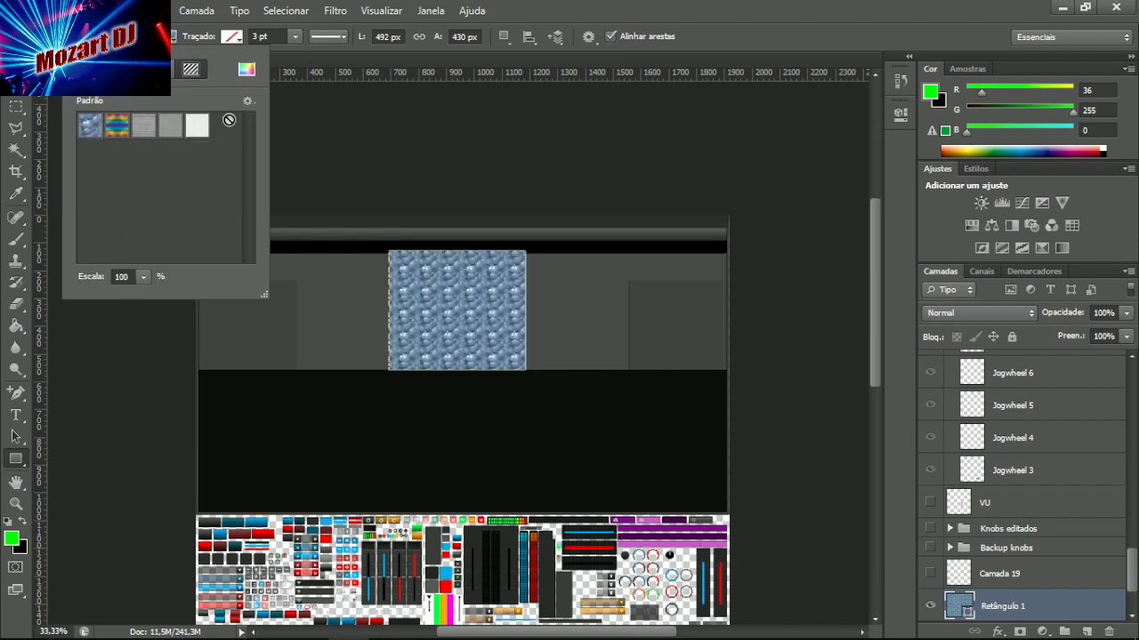
left_click(248, 101)
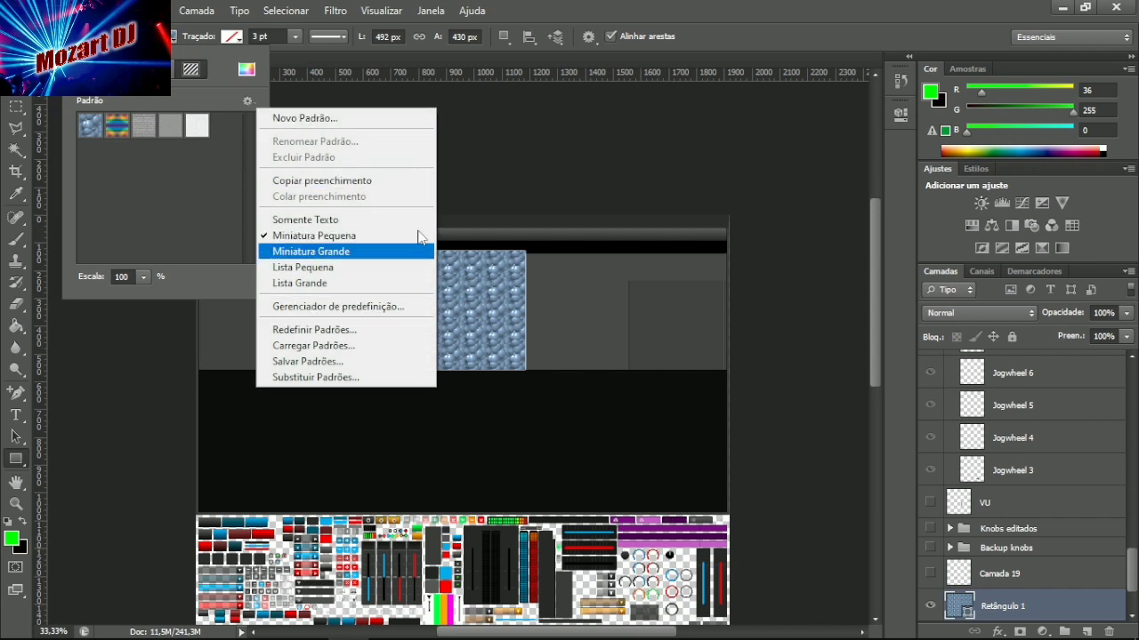
left_click(183, 201)
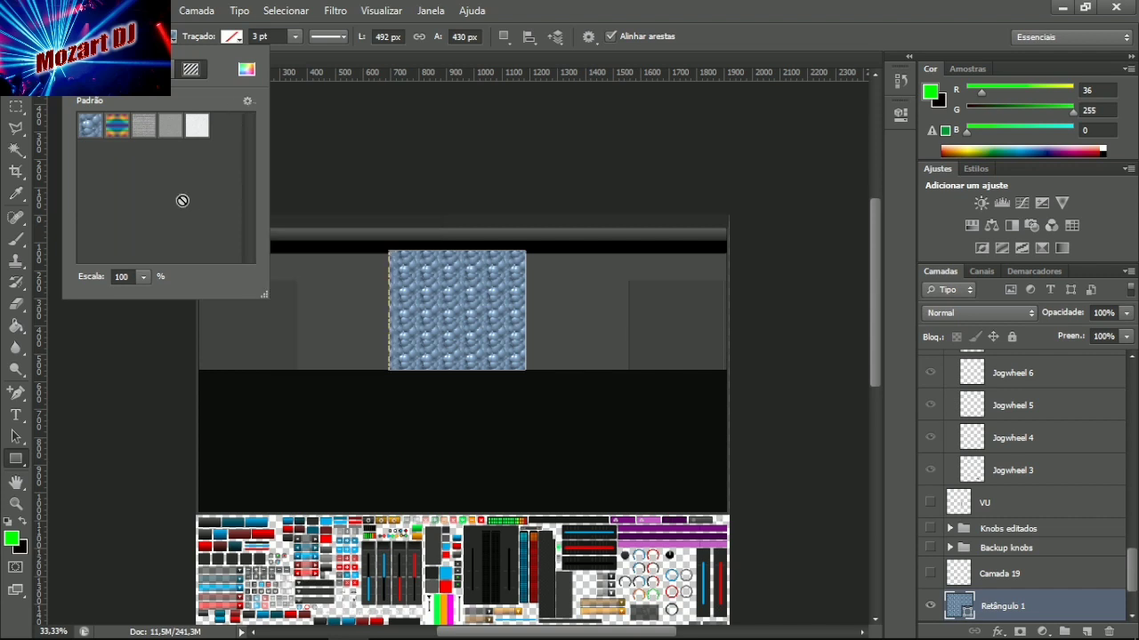
left_click(172, 44)
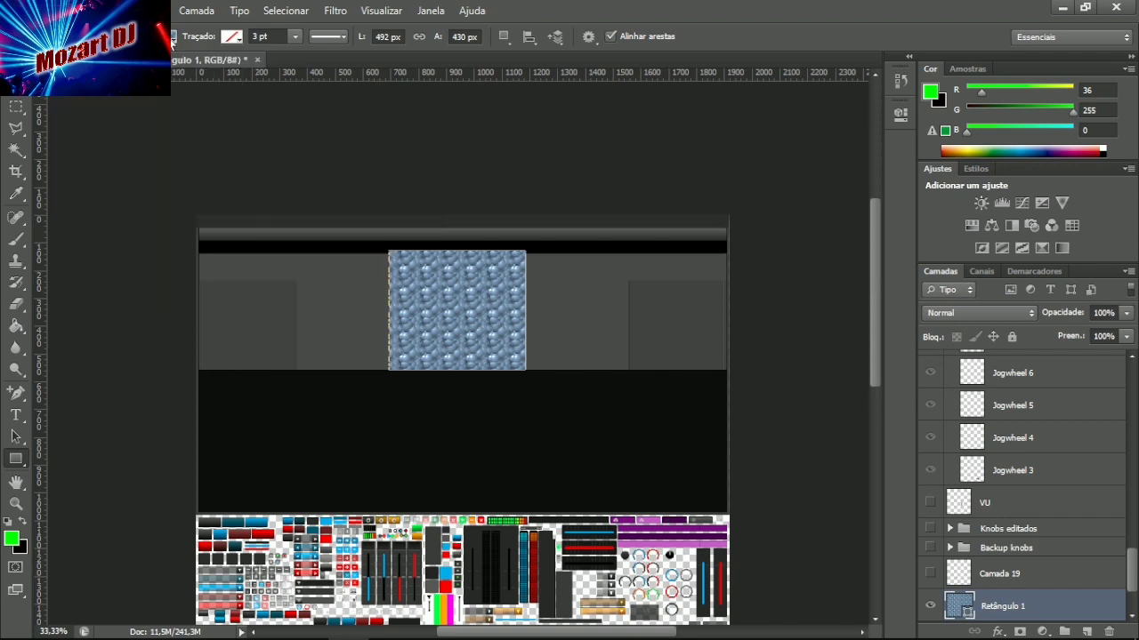
Undo and redo the pattern fill to compare it with plain green, ending with the rectangle itself undone.
left_click(102, 10)
left_click(178, 29)
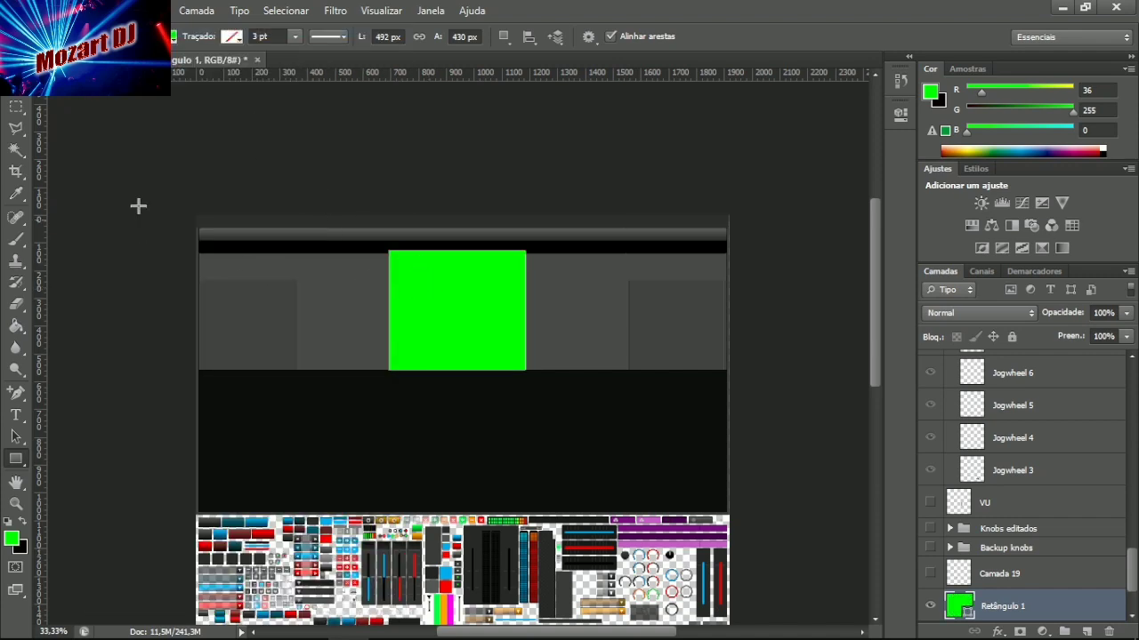
left_click(102, 9)
left_click(178, 30)
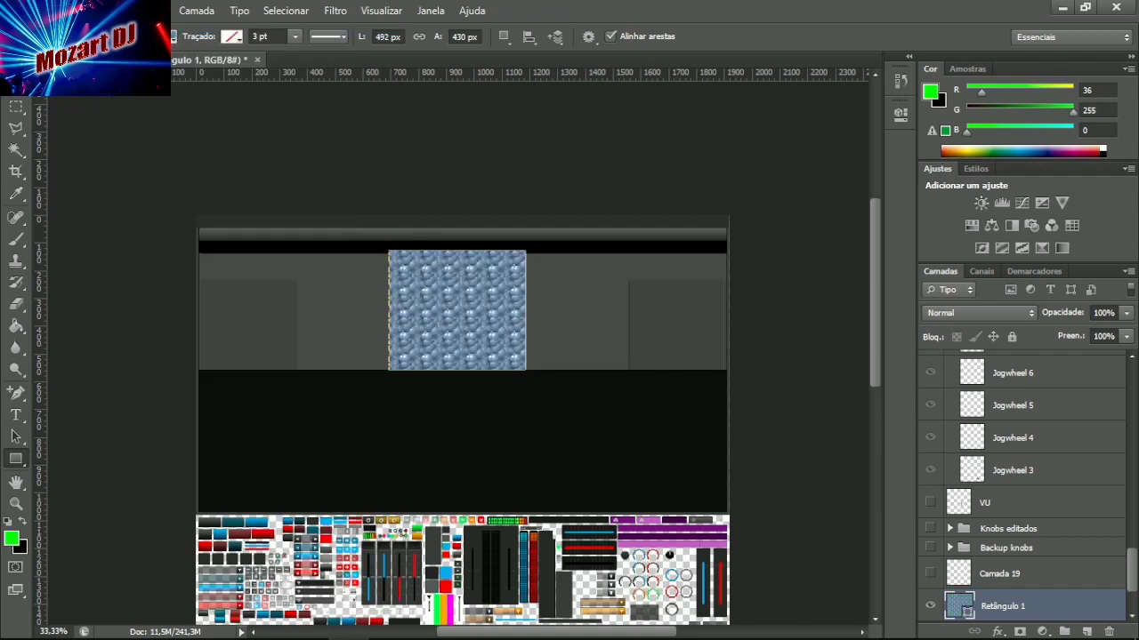
left_click(102, 10)
left_click(178, 29)
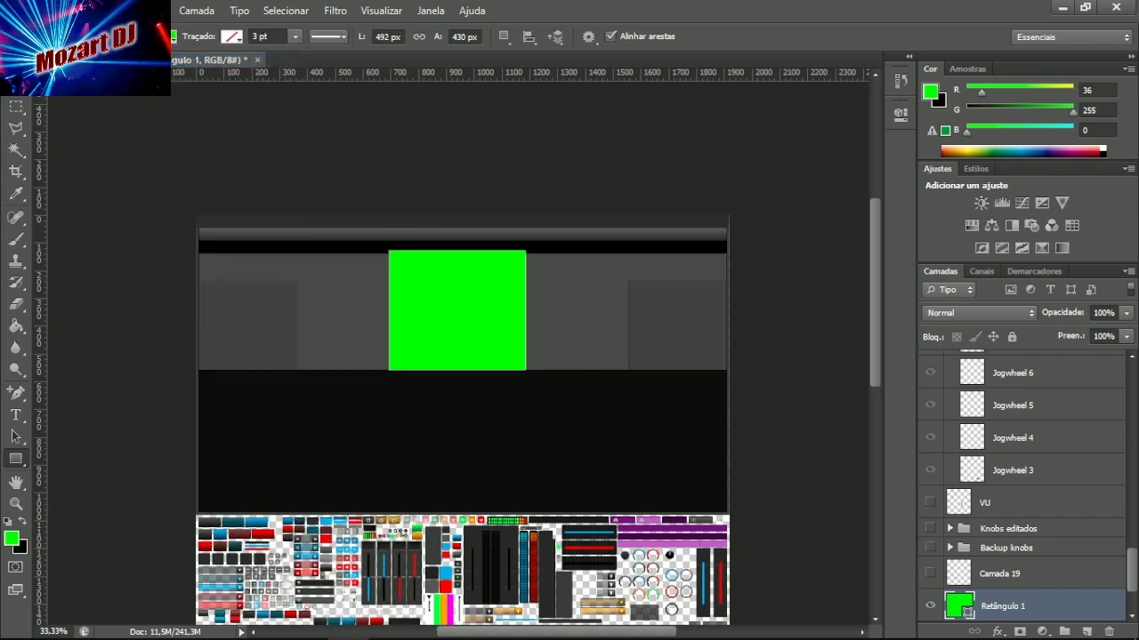
left_click(103, 10)
left_click(196, 29)
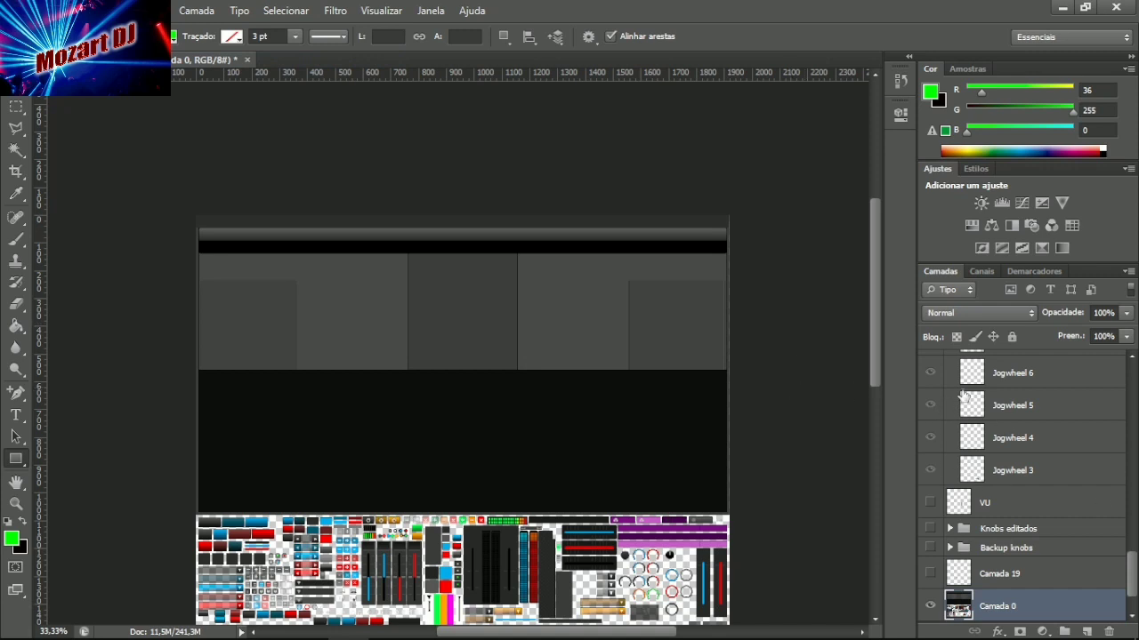
scroll(962, 395, "up", 6)
scroll(962, 400, "down", 6)
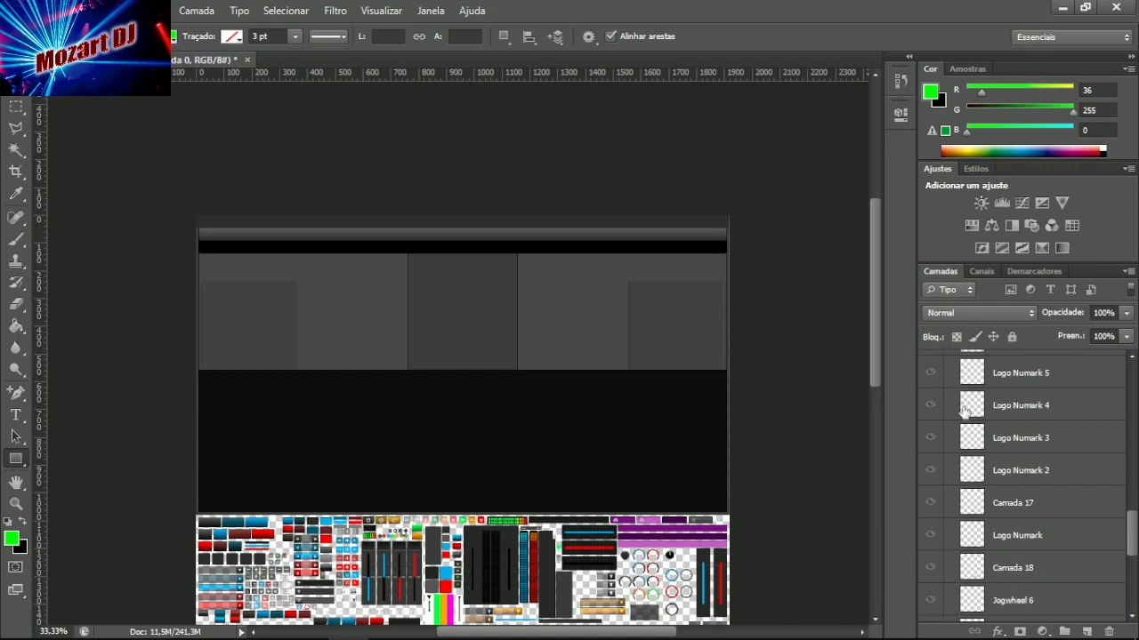
scroll(962, 418, "down", 1)
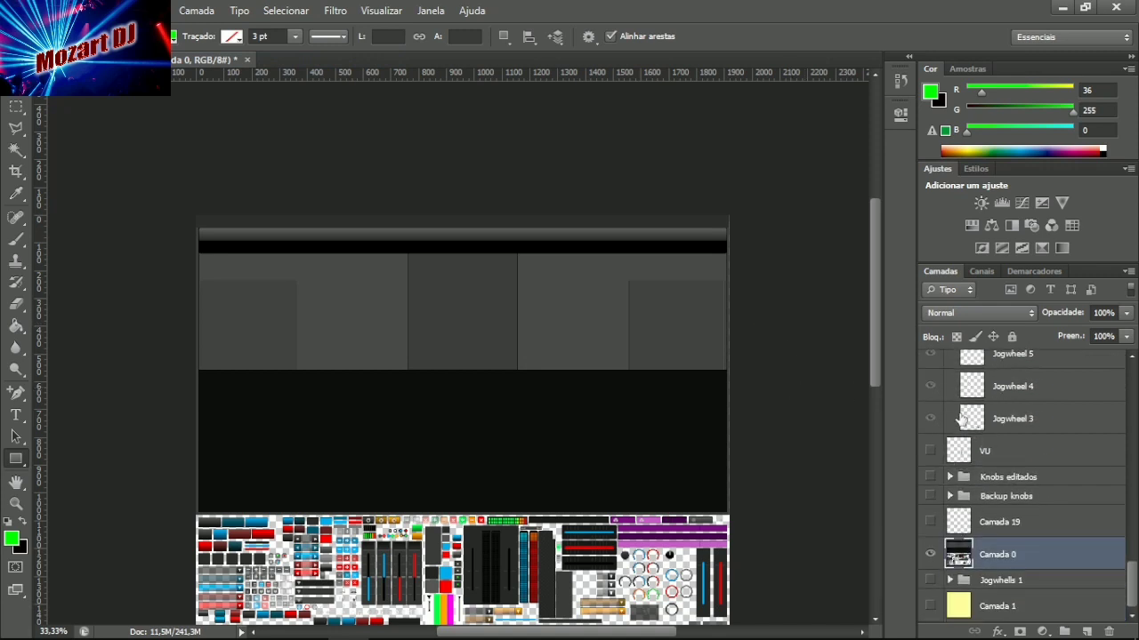
Show Recorte 3 over the central mixer panel, turning Recorte on and off to check the area it covers.
scroll(986, 463, "up", 5)
scroll(984, 463, "up", 6)
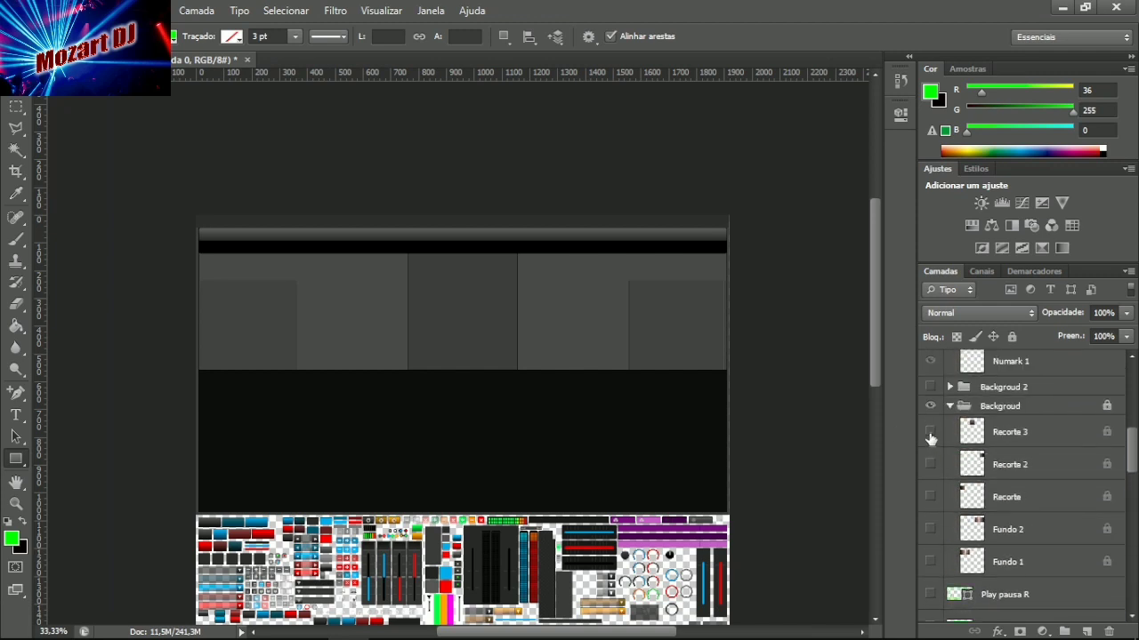
left_click(930, 432)
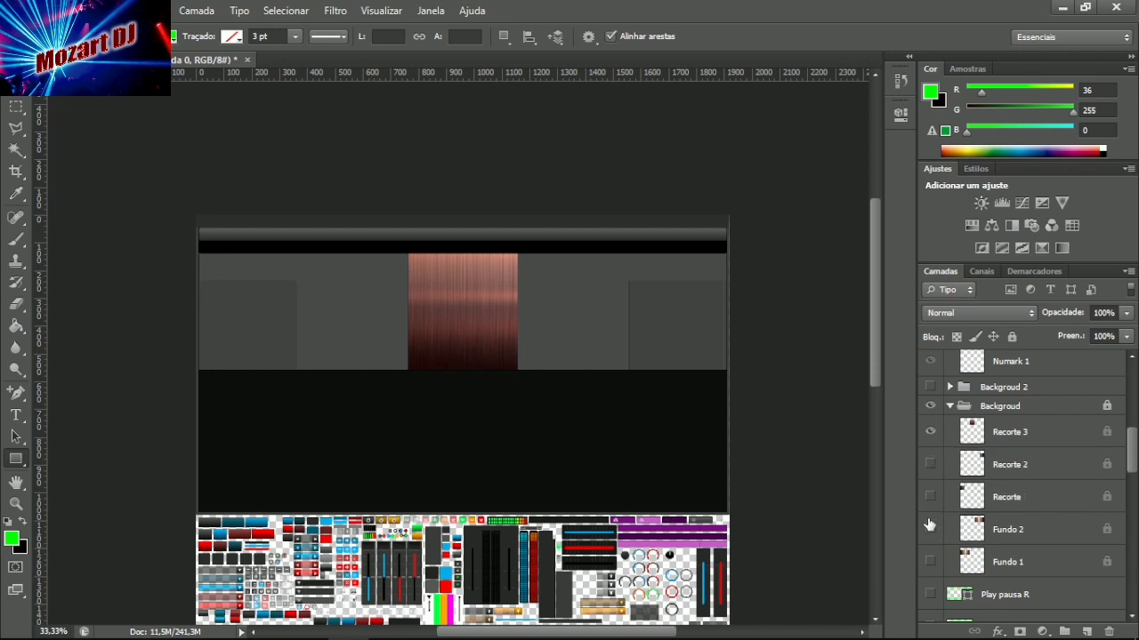
left_click(930, 498)
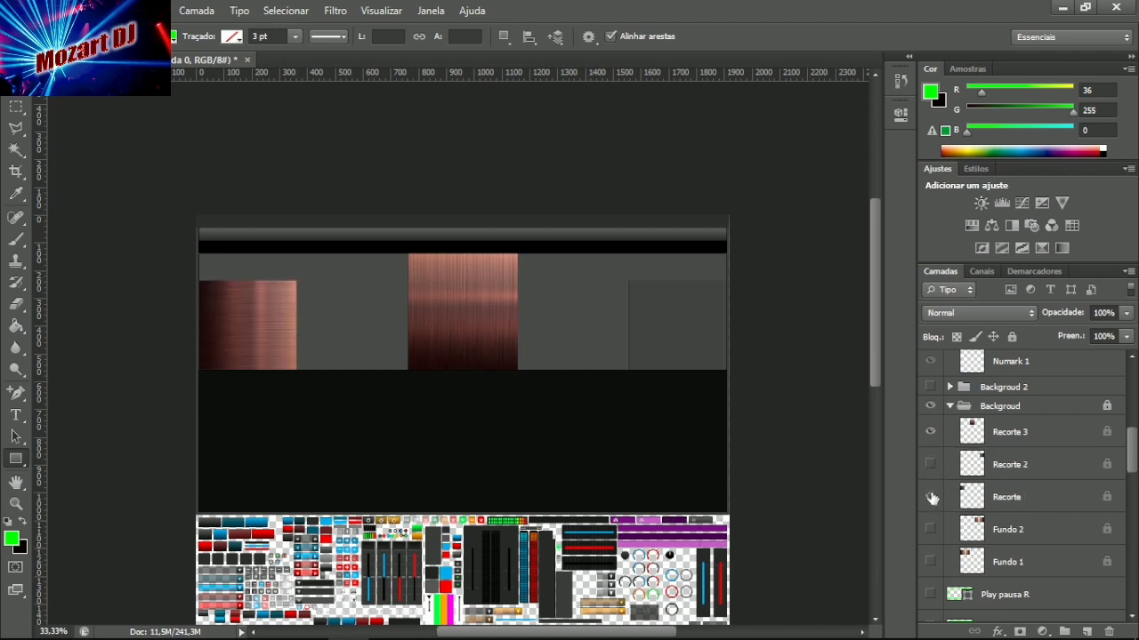
left_click(930, 497)
scroll(932, 497, "down", 1)
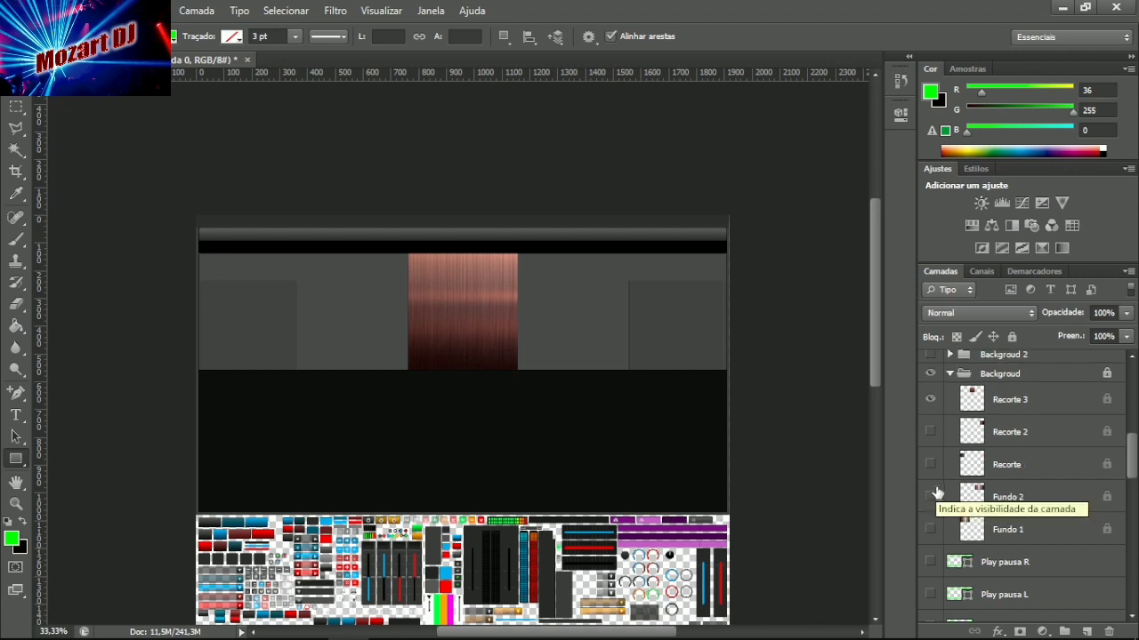
Turn Fundo 1 and Fundo 2 on and off to check which deck area each one covers.
left_click(930, 530)
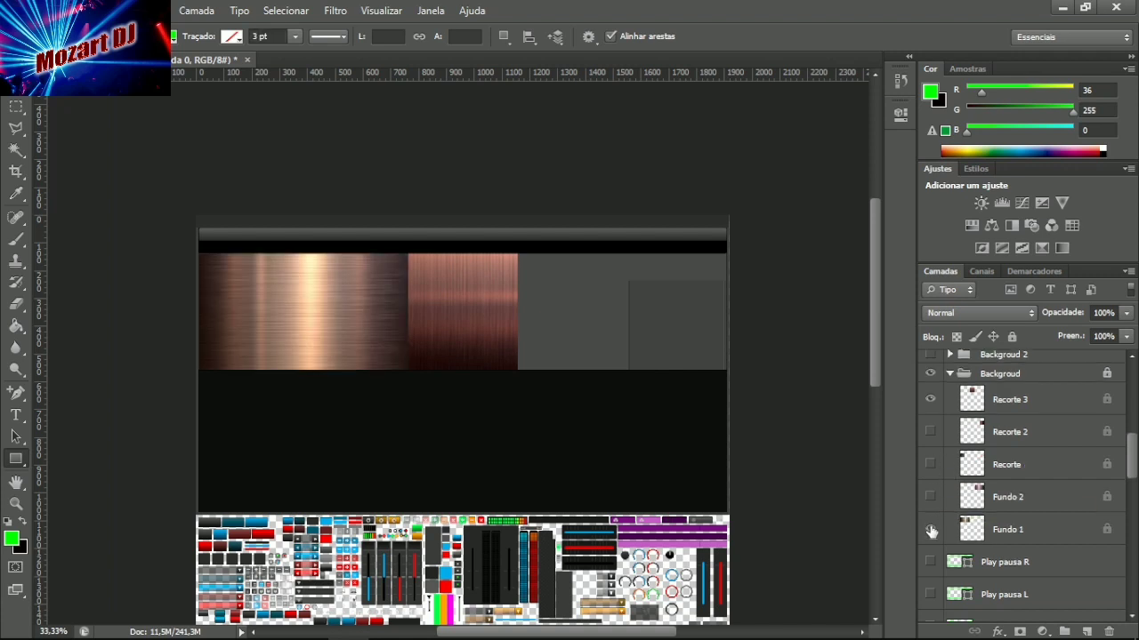
left_click(931, 530)
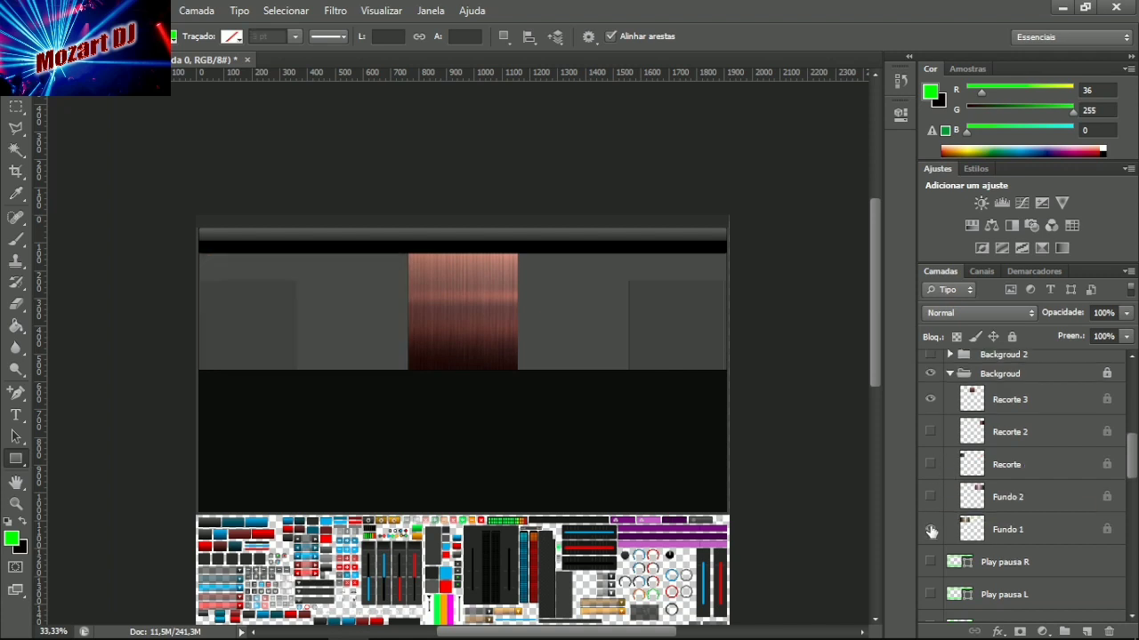
left_click(930, 530)
left_click(931, 497)
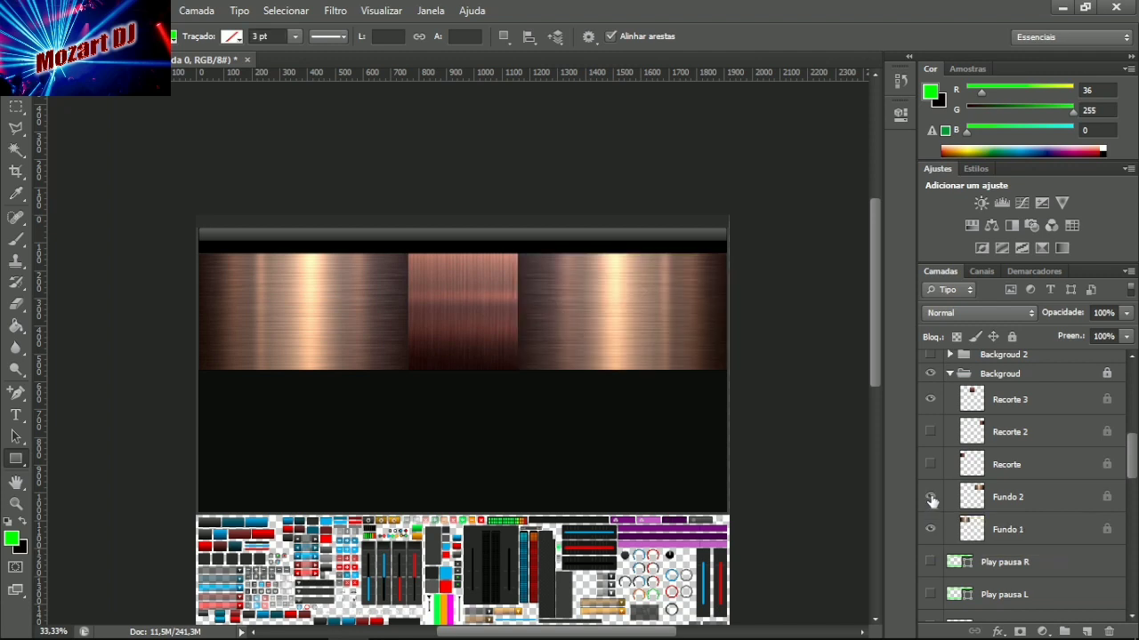
left_click(930, 531)
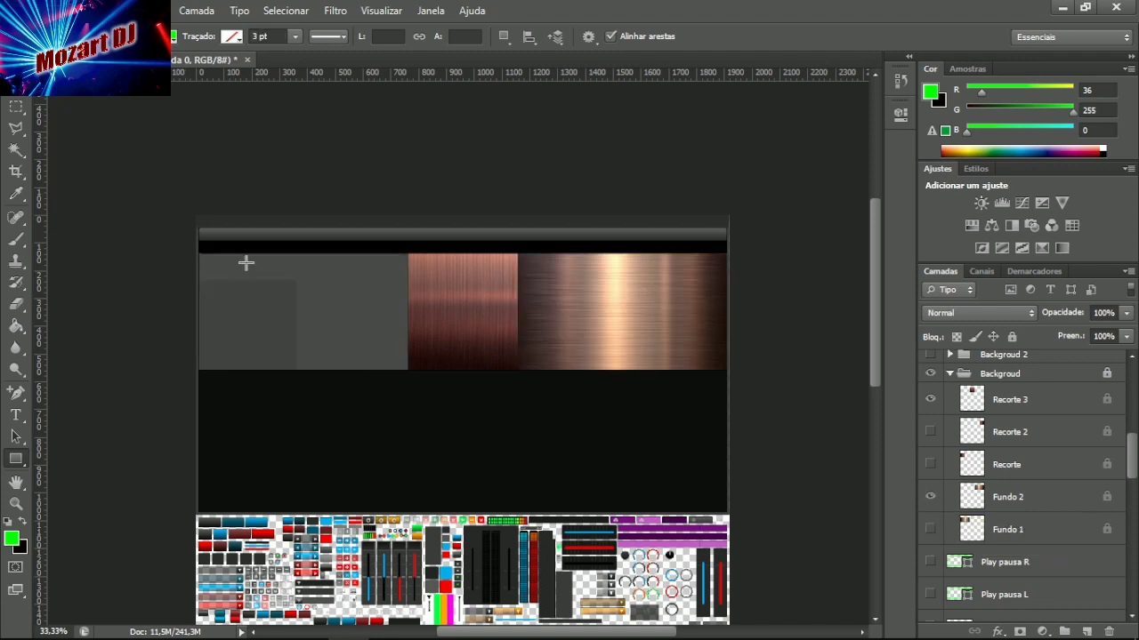
left_click(930, 497)
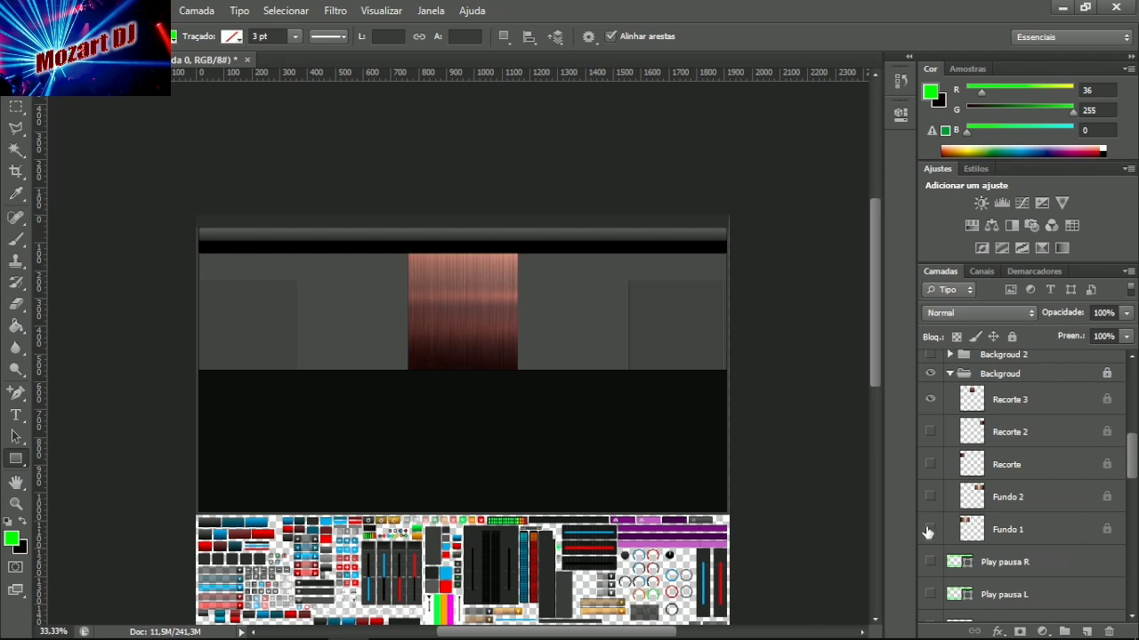
Show the Fundo 1 and Fundo 2 background layers over the two deck areas.
left_click(944, 531)
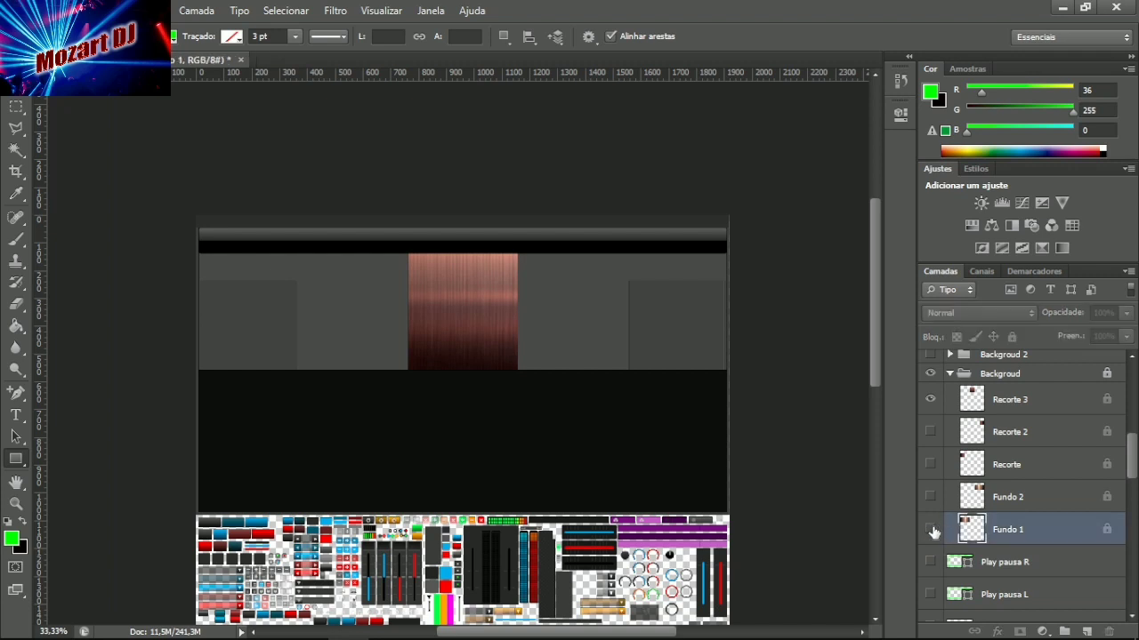
left_click(931, 530)
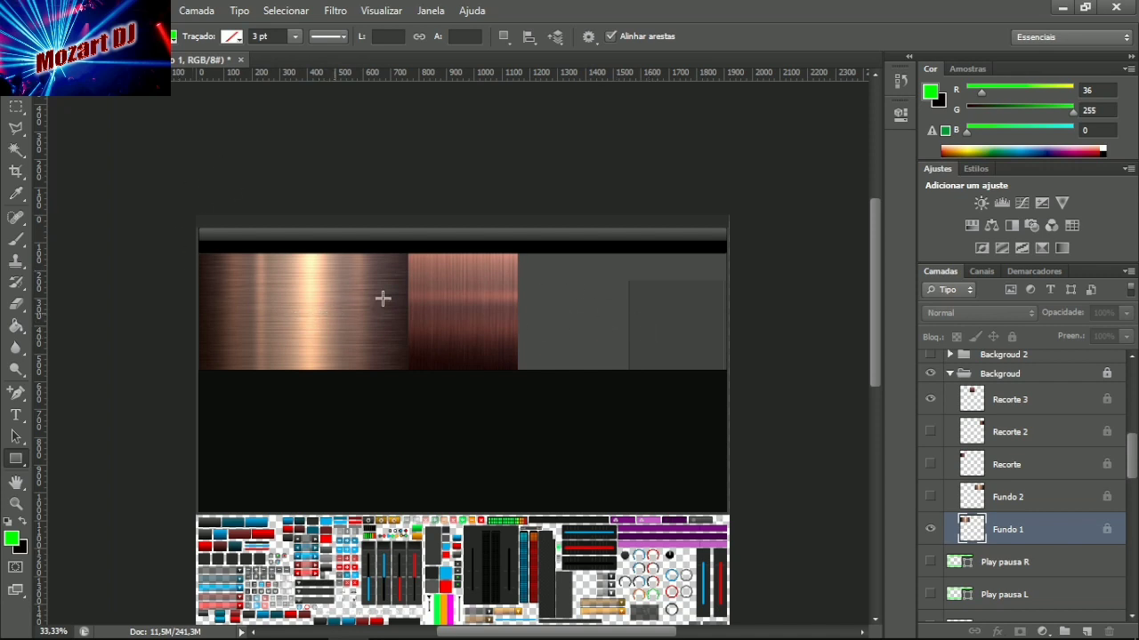
left_click(1047, 500)
left_click(929, 497)
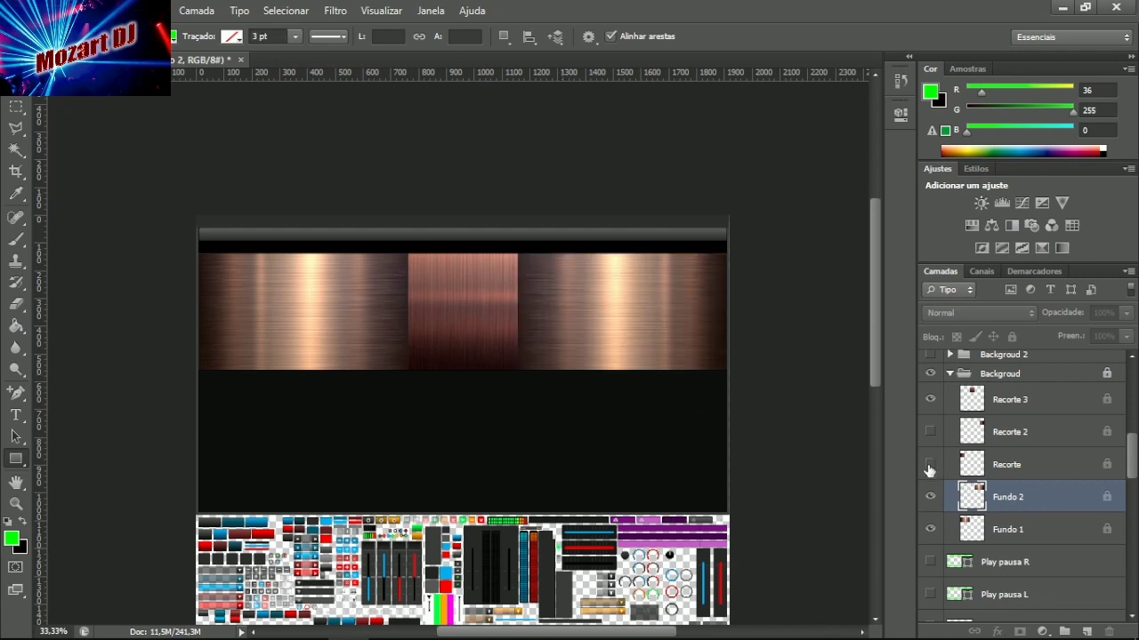
Show Recorte and Recorte 2 over the outer deck panels, briefly hiding Fundo 1 to check Recorte's area.
left_click(929, 464)
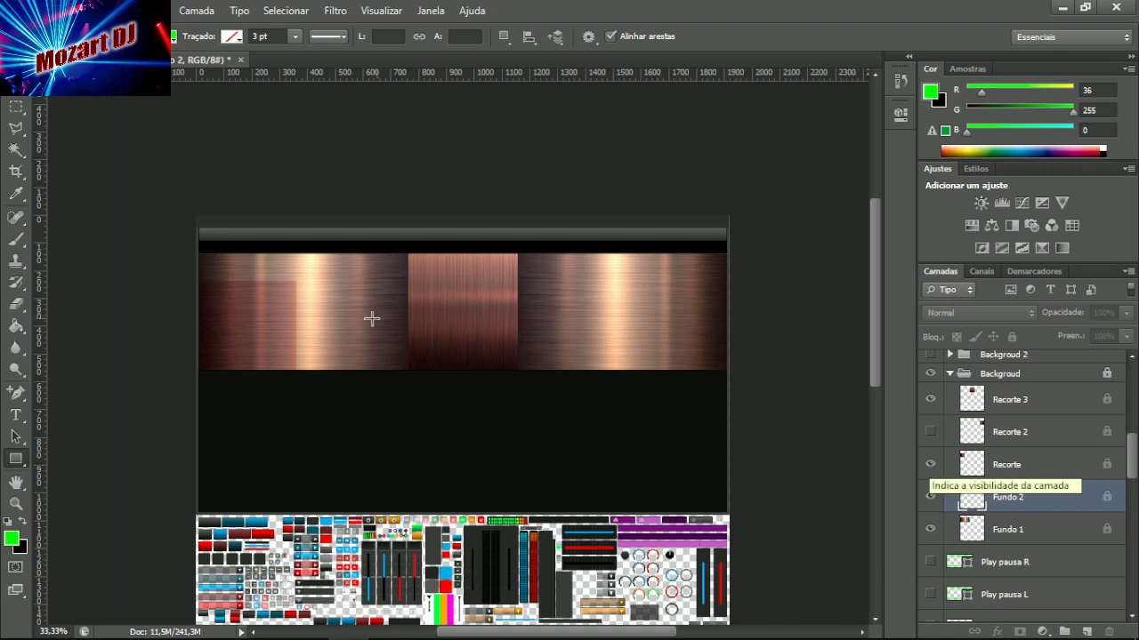
left_click(928, 530)
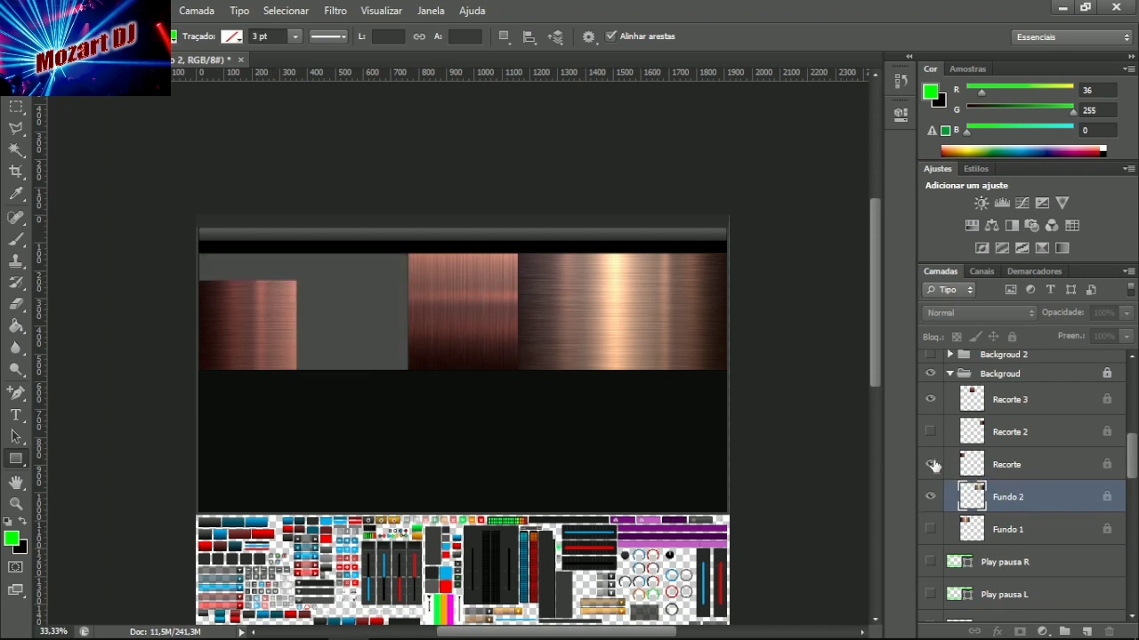
left_click(930, 465)
left_click(930, 464)
left_click(929, 528)
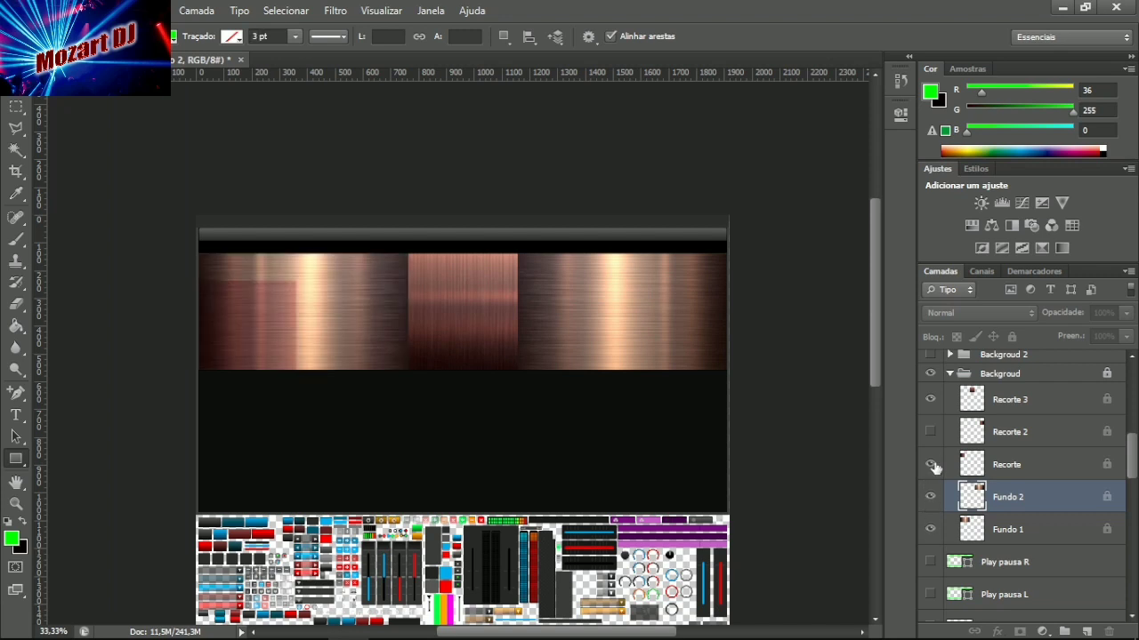
left_click(1000, 464)
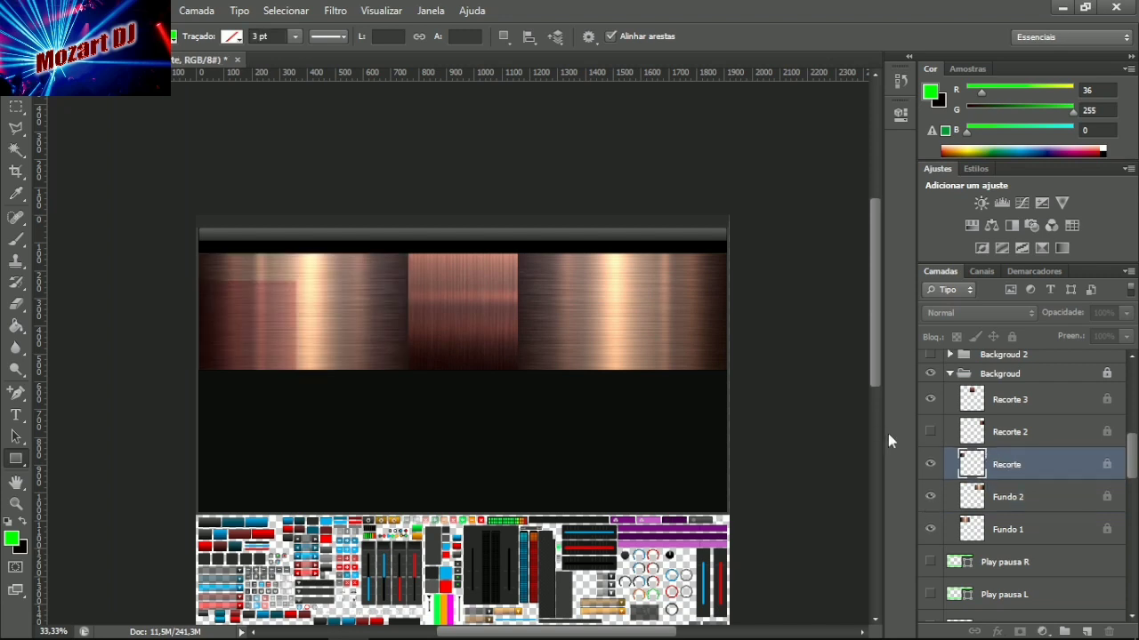
left_click(930, 433)
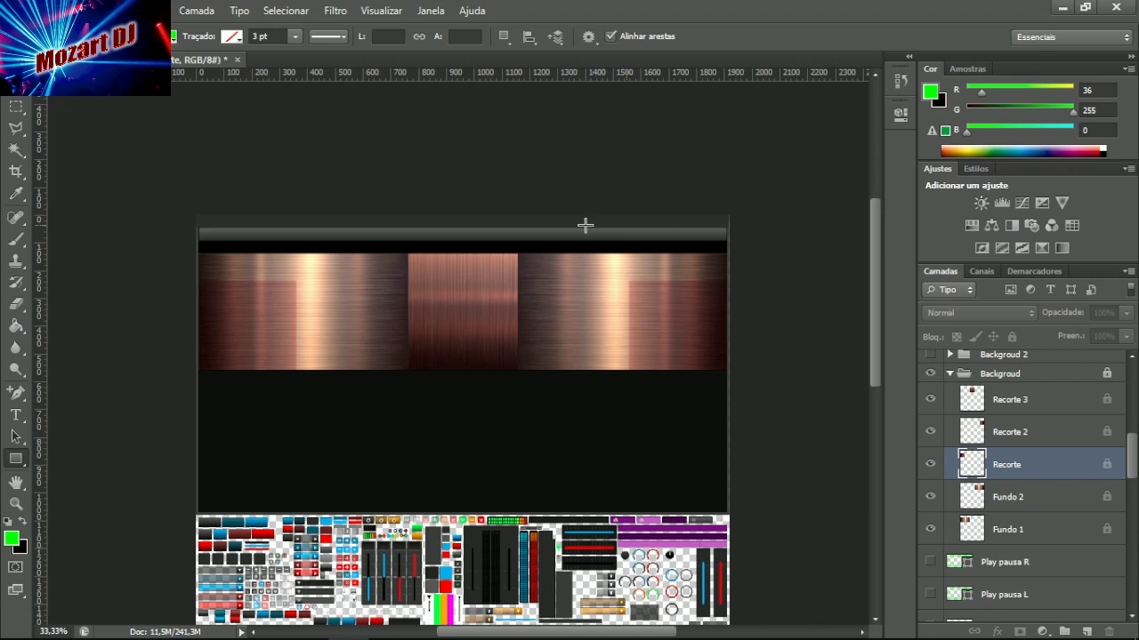
Switch to VirtualDJ, load the Numark Cobre Mcp skin from the interface settings and close the settings.
mouse_move(471, 633)
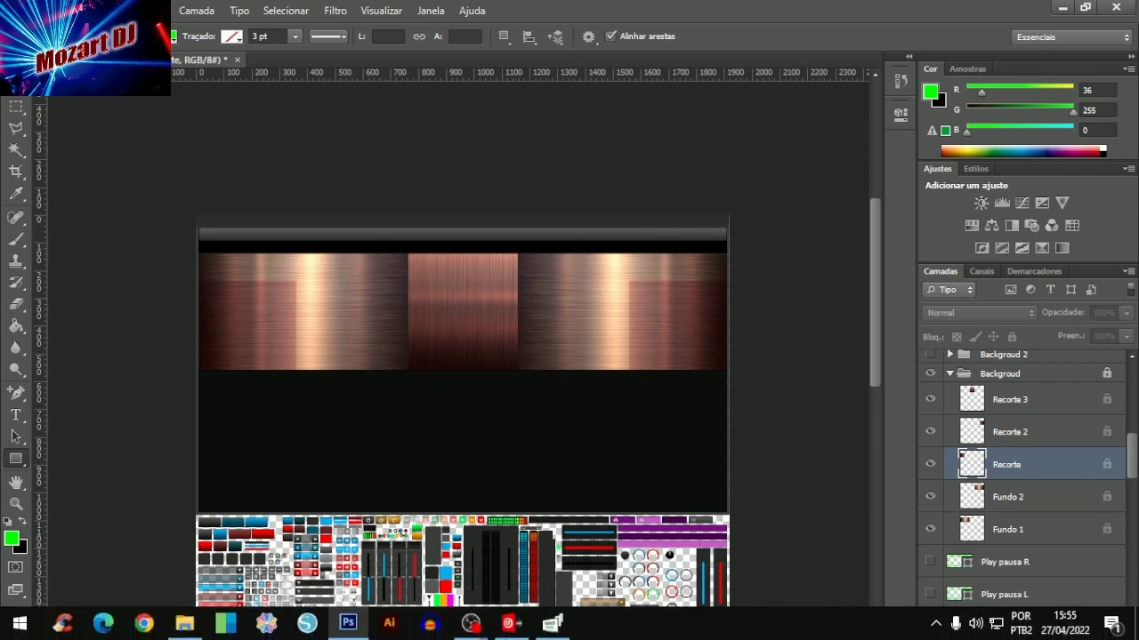
left_click(510, 626)
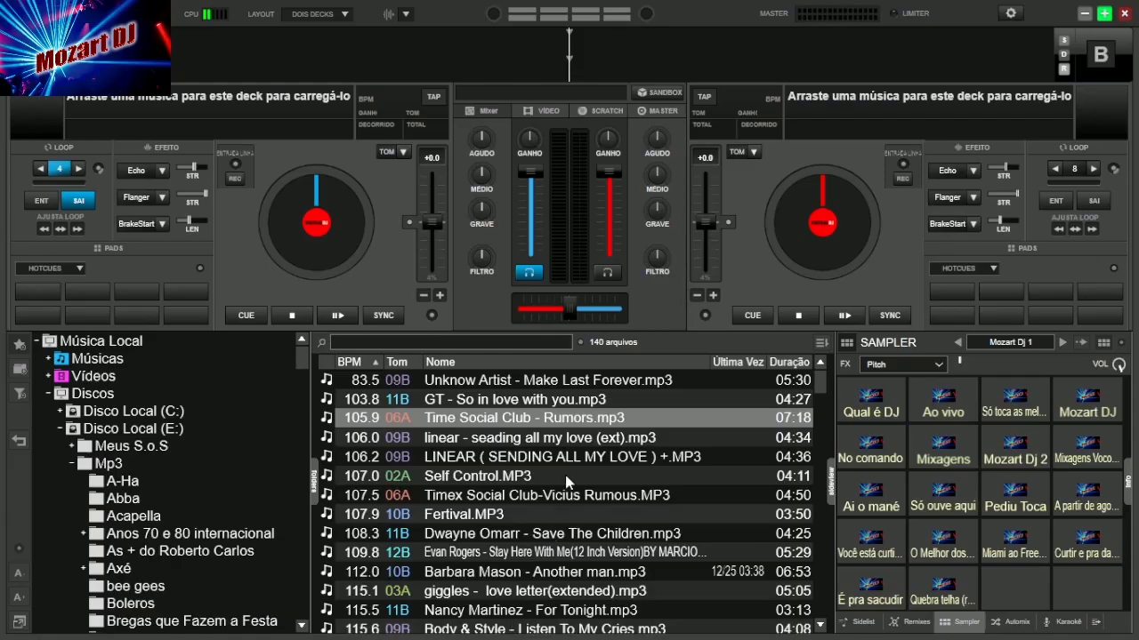
left_click(1010, 12)
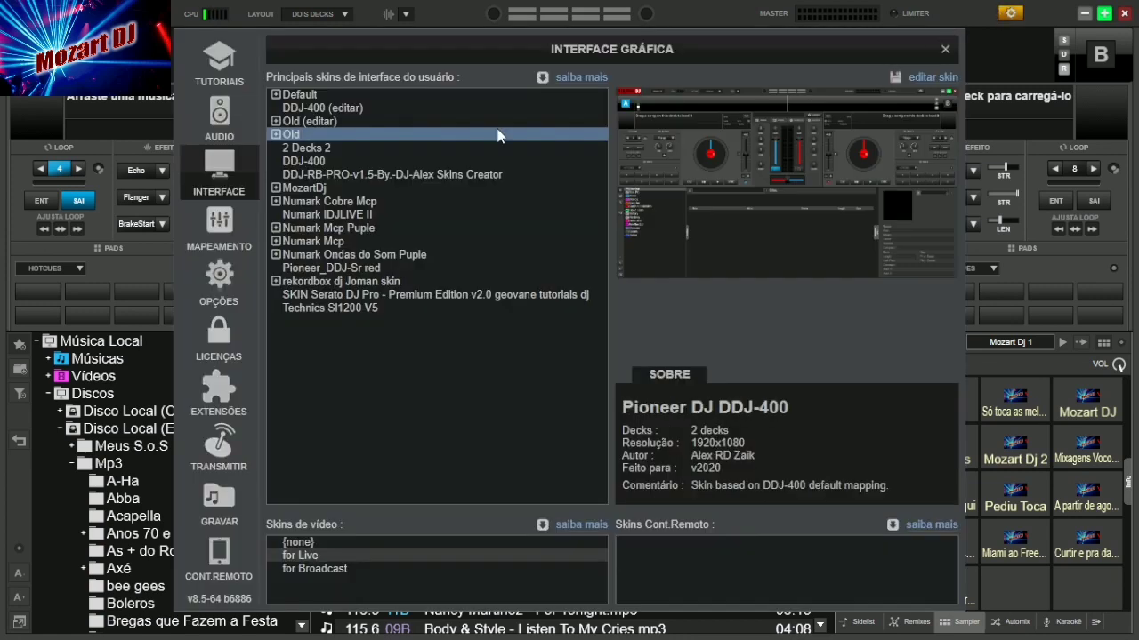
left_click(356, 202)
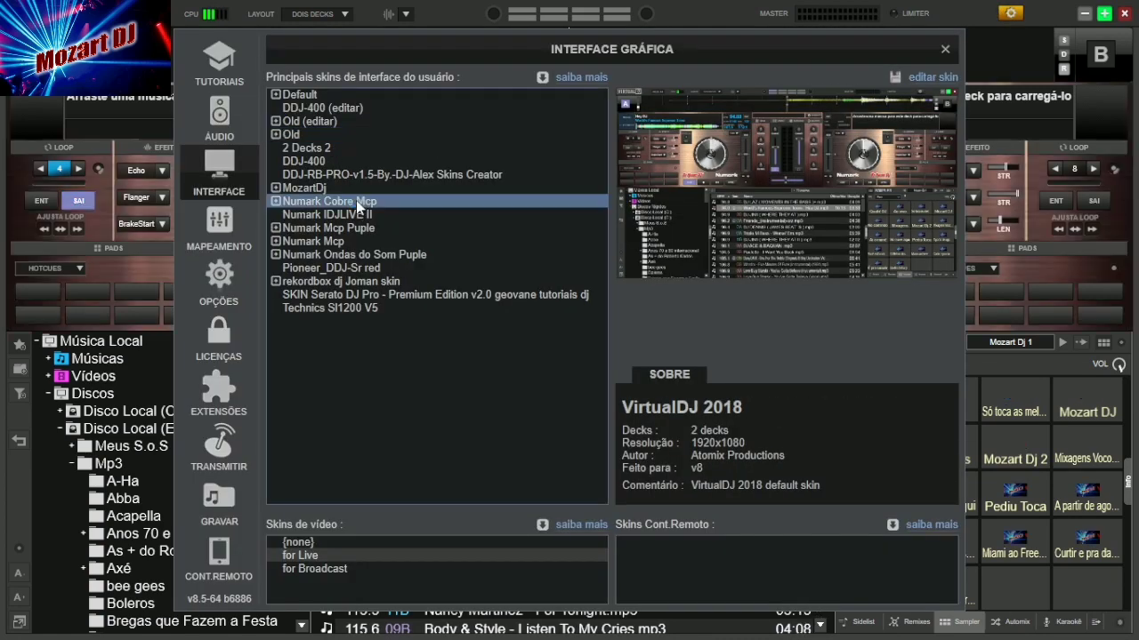
left_click(944, 49)
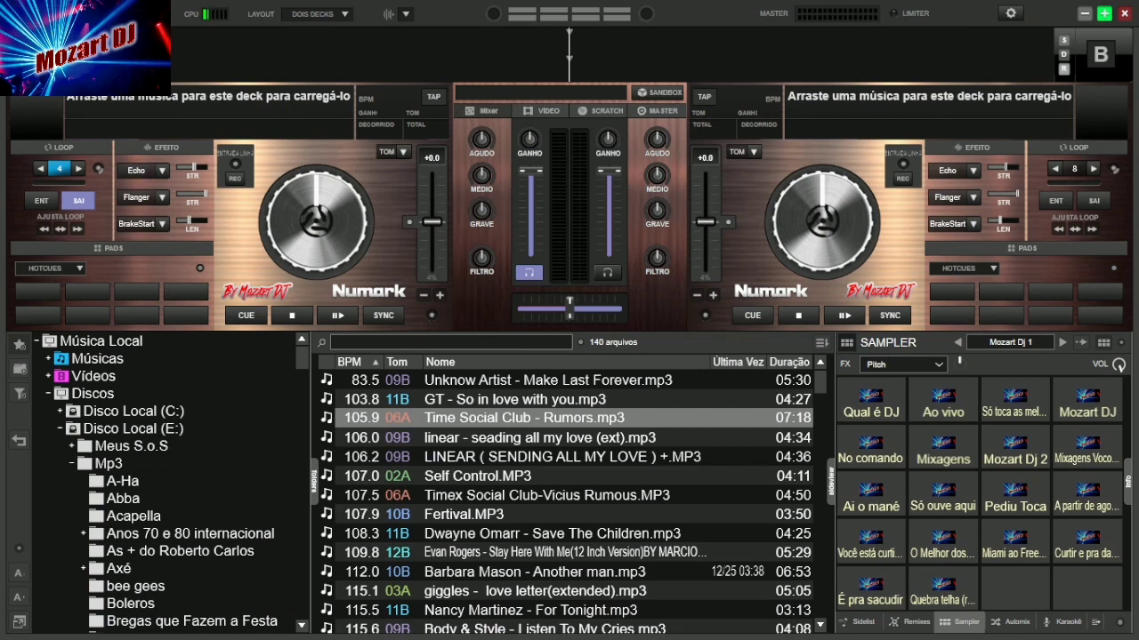
Compare the skin's loop, effect and pad panels with the Photoshop backgrounds, activating deck B's loop 8, and return to Photoshop.
key("alt+Tab")
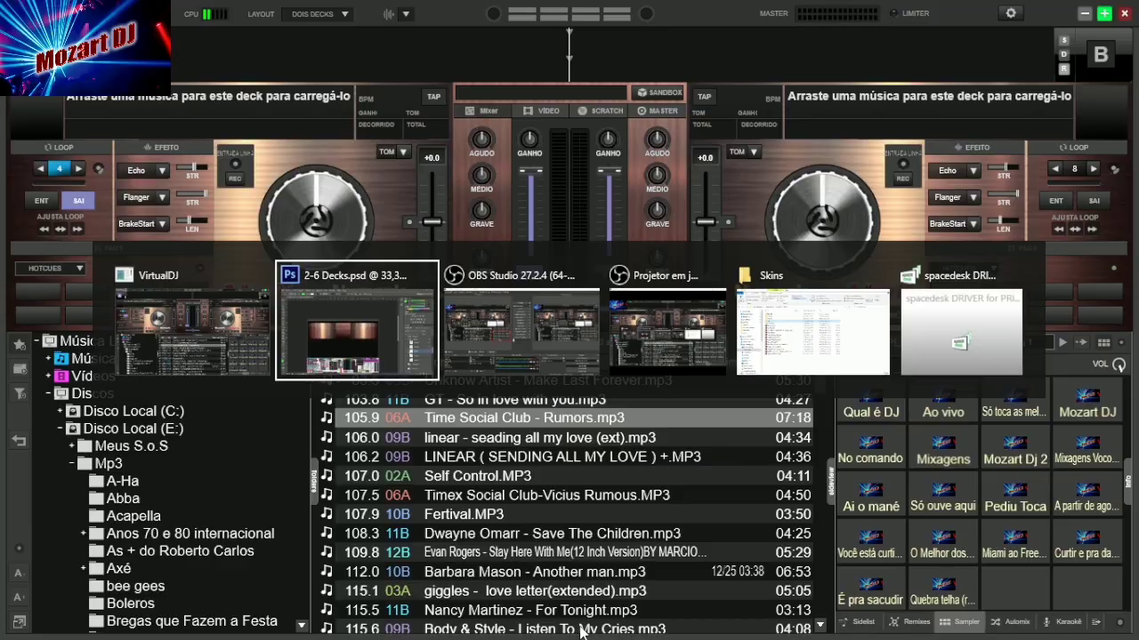
key("alt+Tab")
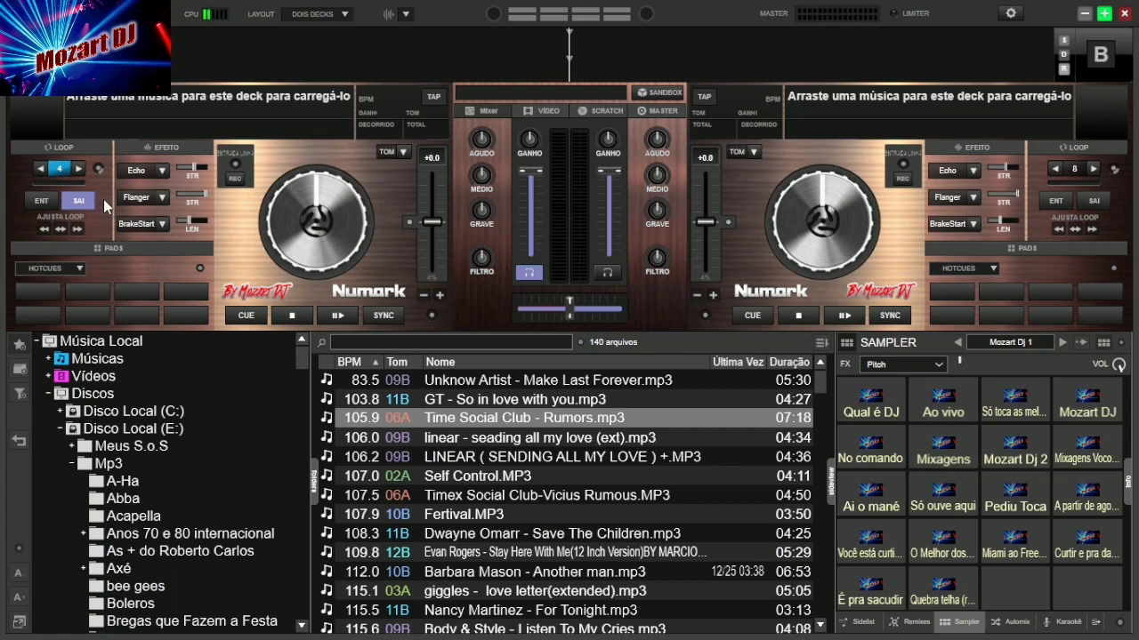
left_click(1070, 170)
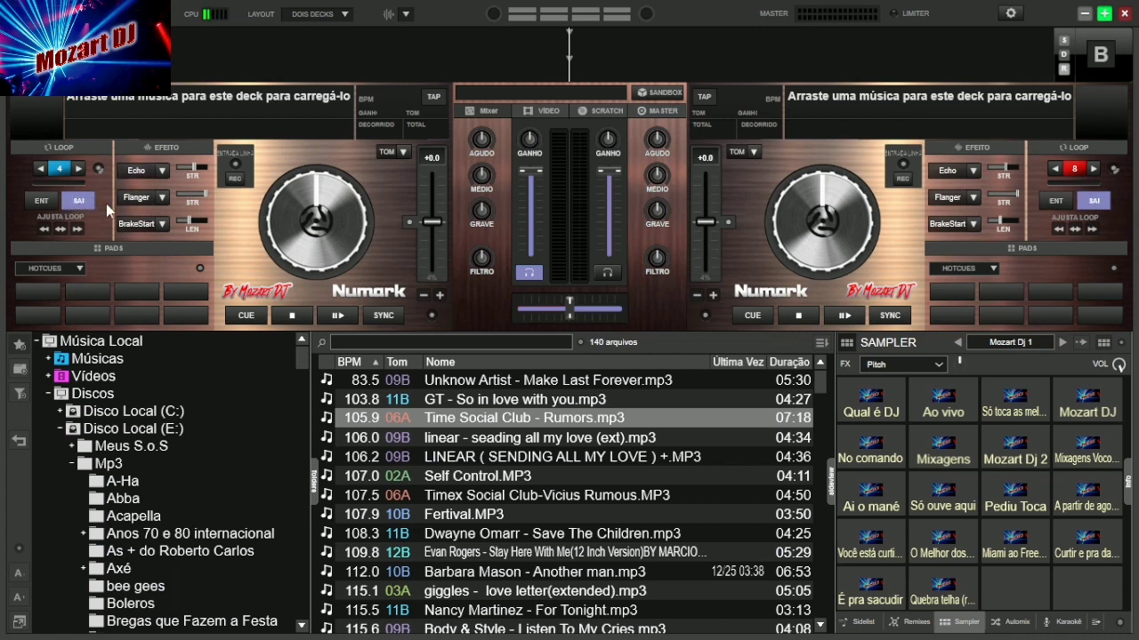
key("alt+Tab")
Examine the button and jog wheel graphics below the deck background with the Move tool, toggling Recorte to recheck it.
scroll(557, 442, "down", 2)
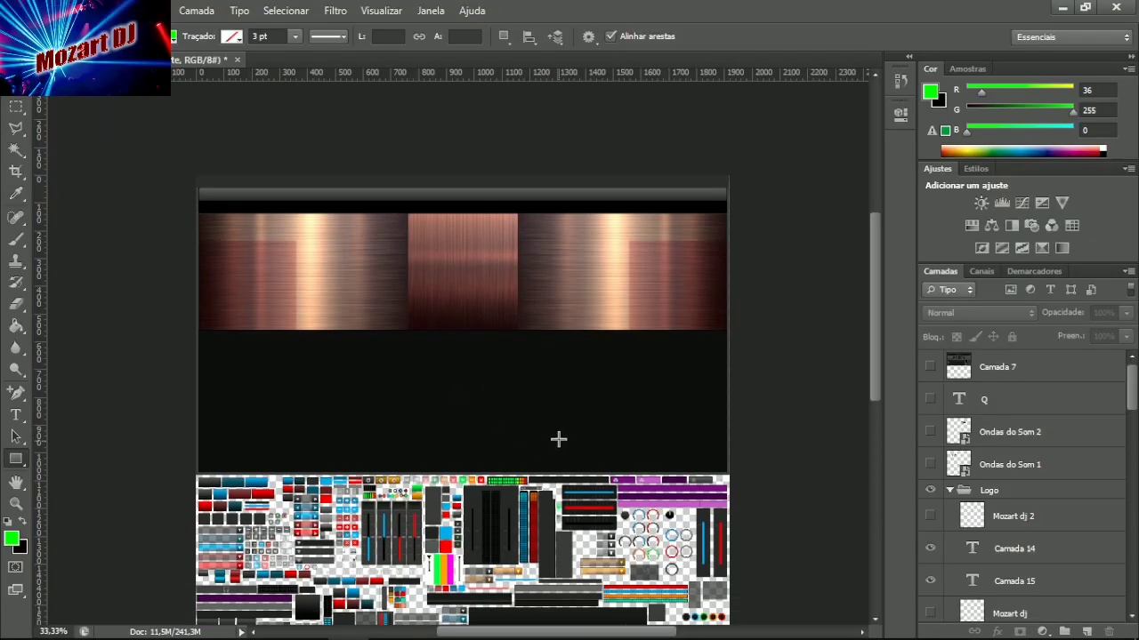
scroll(558, 439, "down", 5)
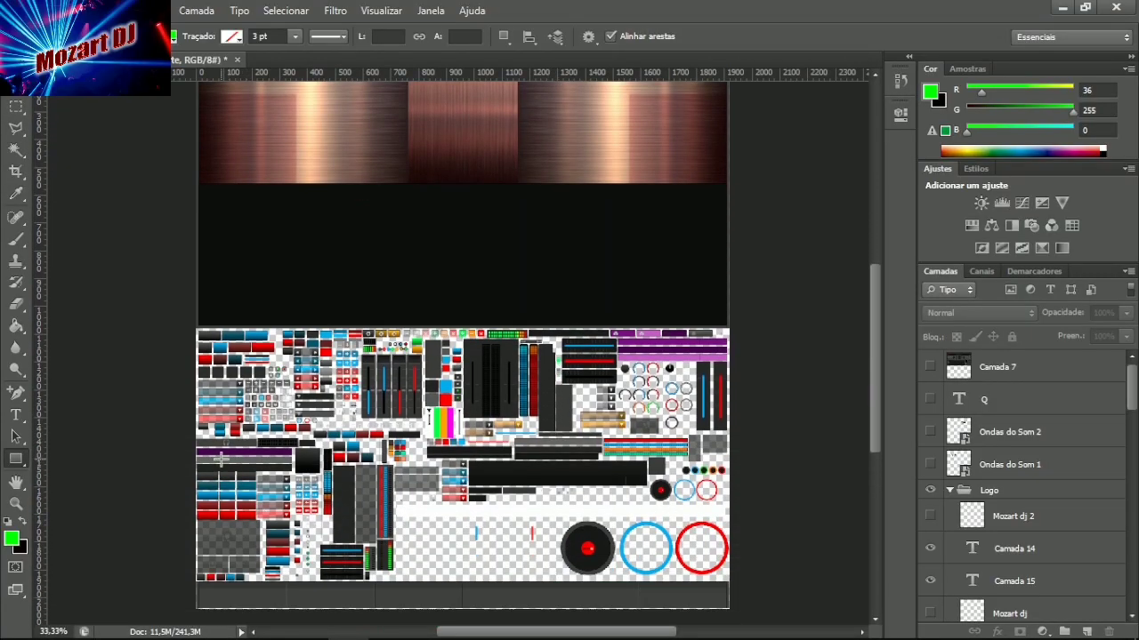
key("v")
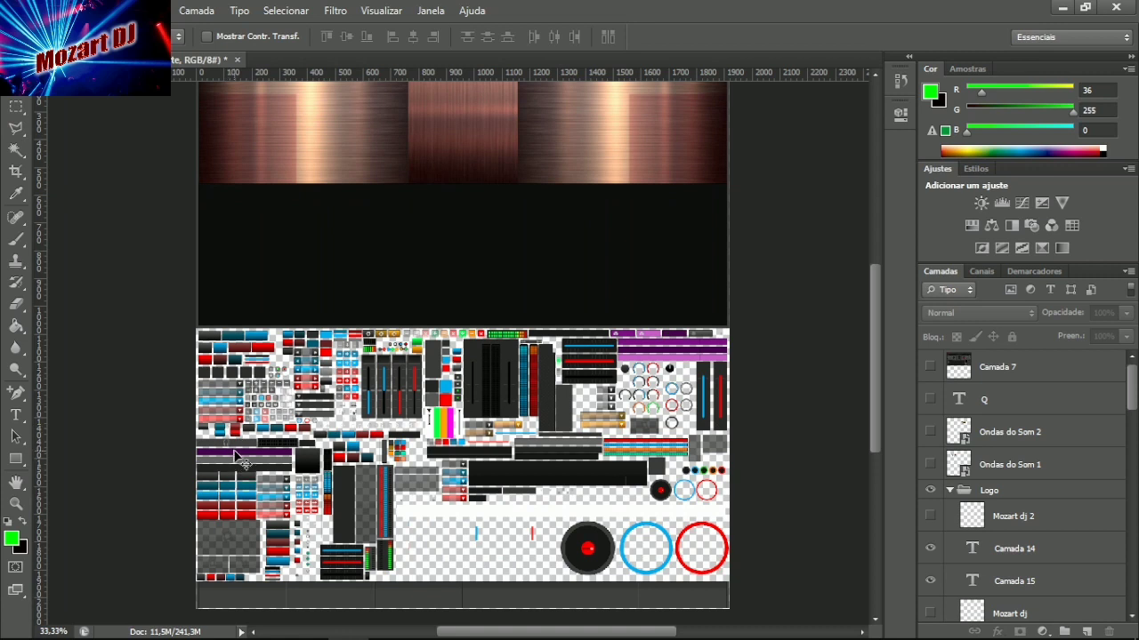
left_click(238, 456)
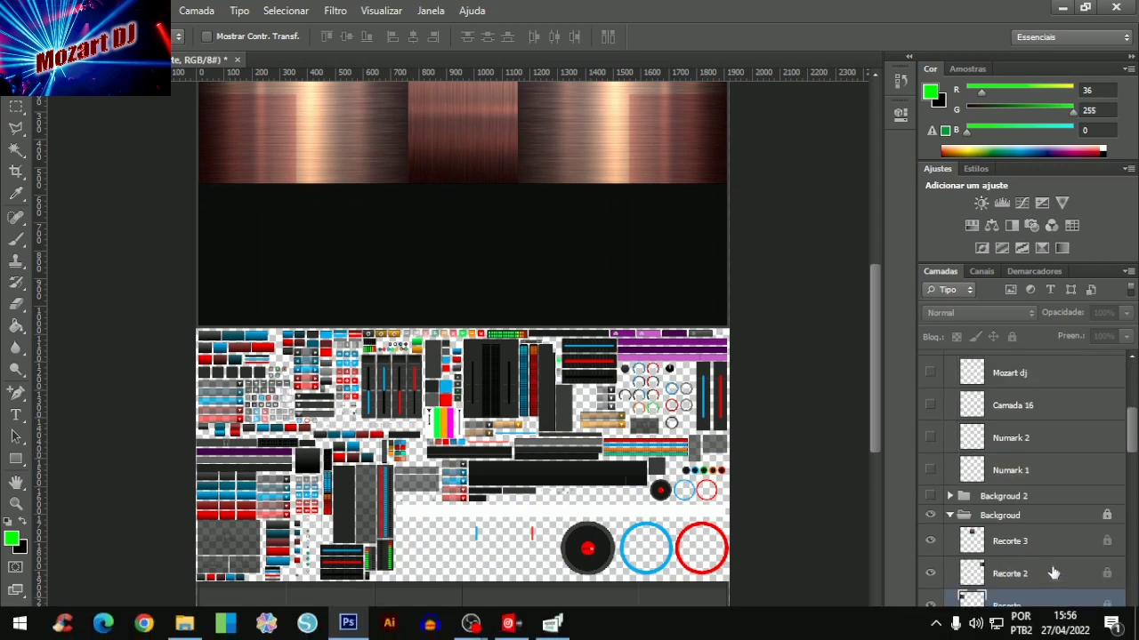
scroll(1052, 541, "up", 3)
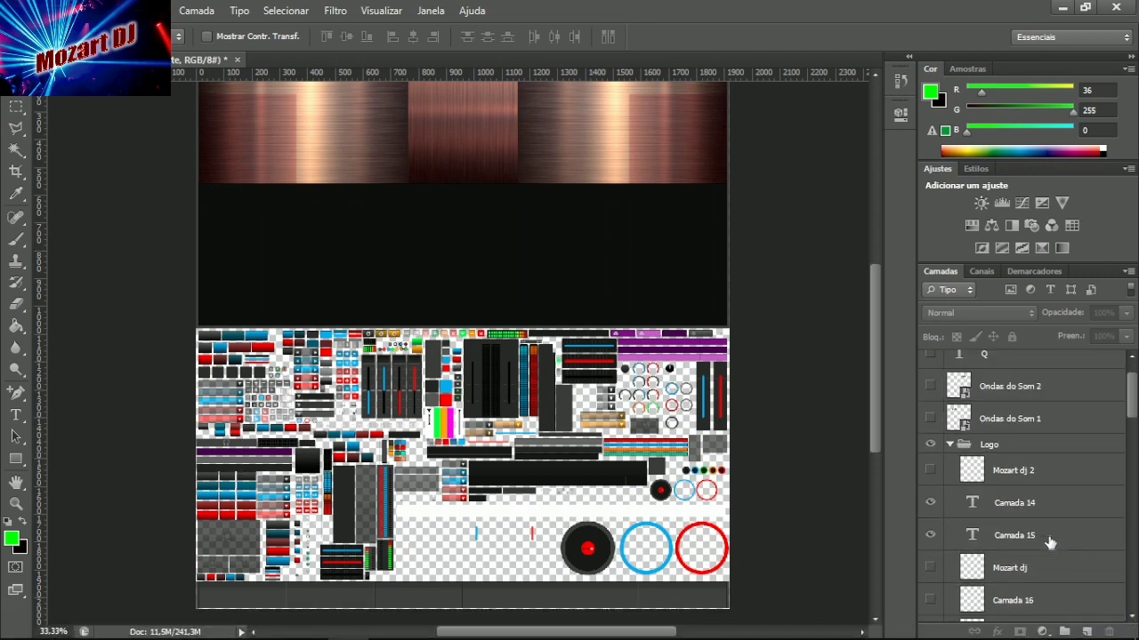
scroll(1041, 547, "down", 6)
scroll(1034, 552, "down", 1)
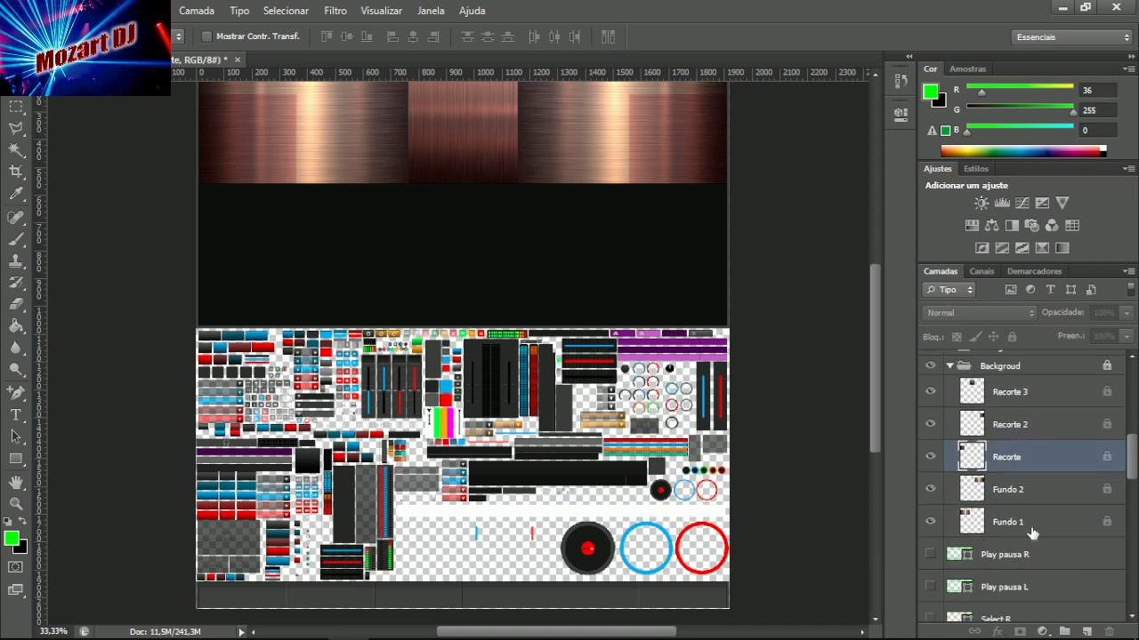
left_click(930, 458)
left_click(930, 457)
Show the jogwhells 2 group over the base jog wheel graphics.
scroll(1009, 514, "up", 6)
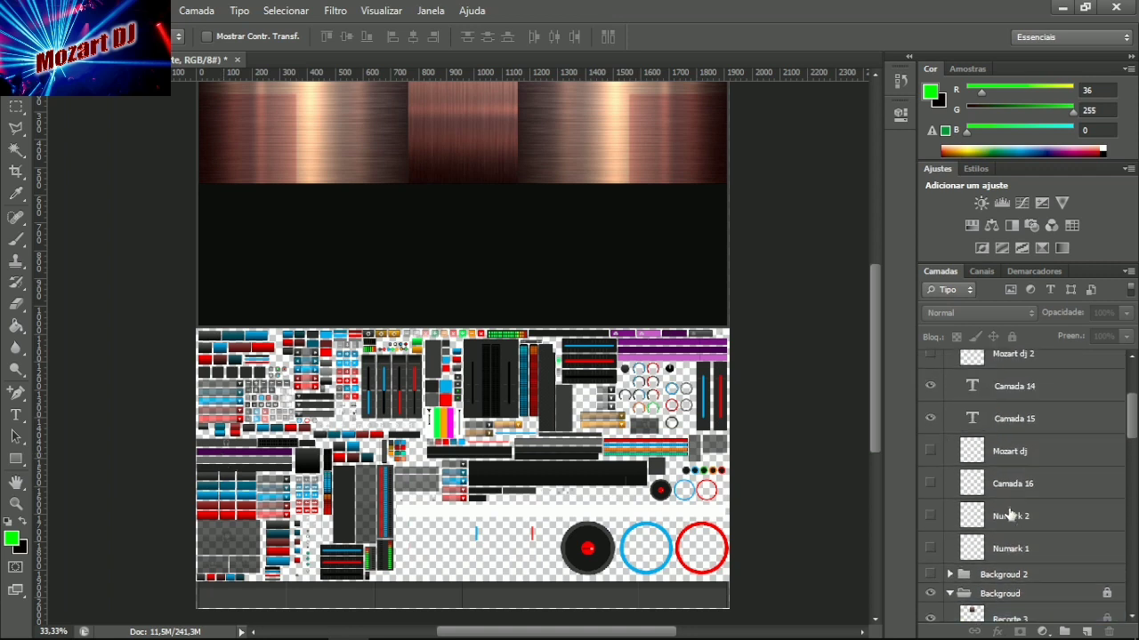
scroll(1010, 514, "up", 1)
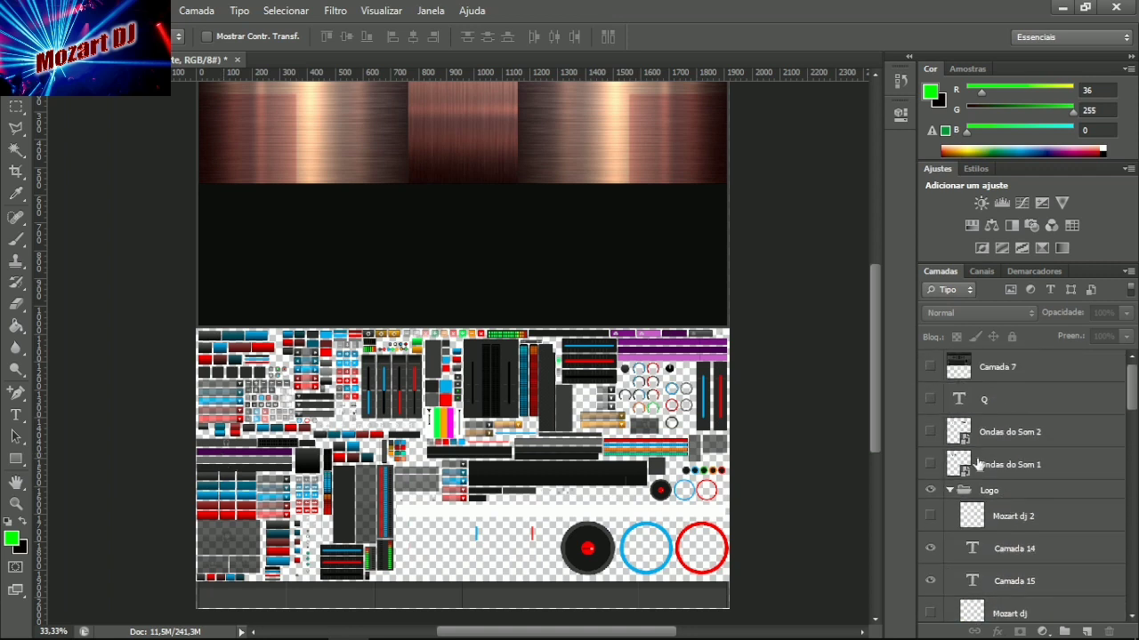
scroll(982, 471, "down", 10)
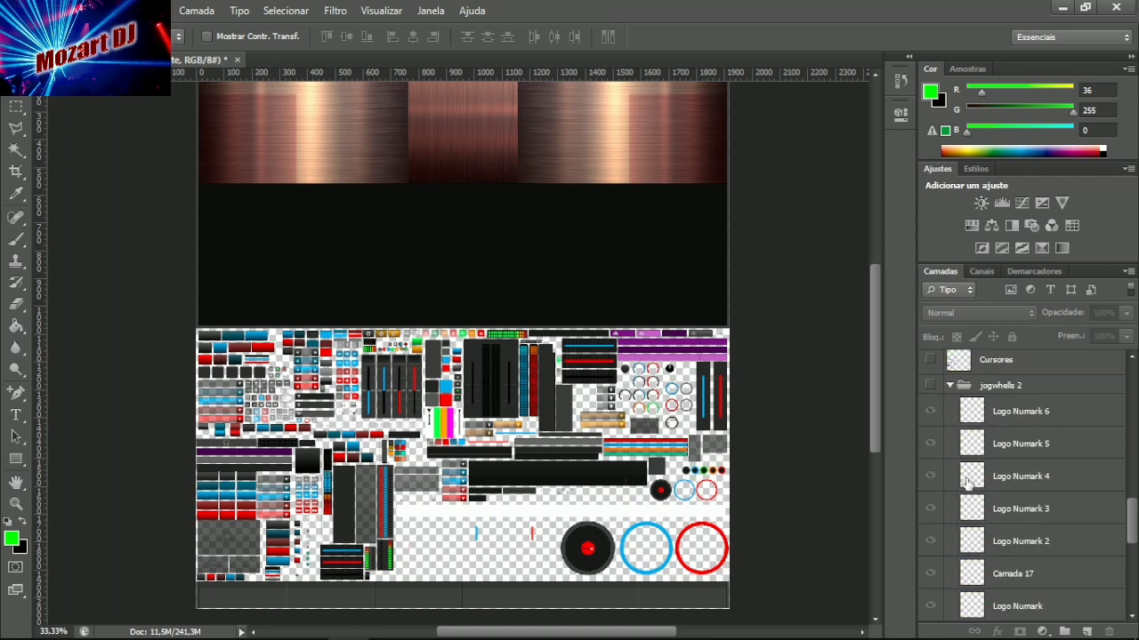
scroll(979, 481, "up", 4)
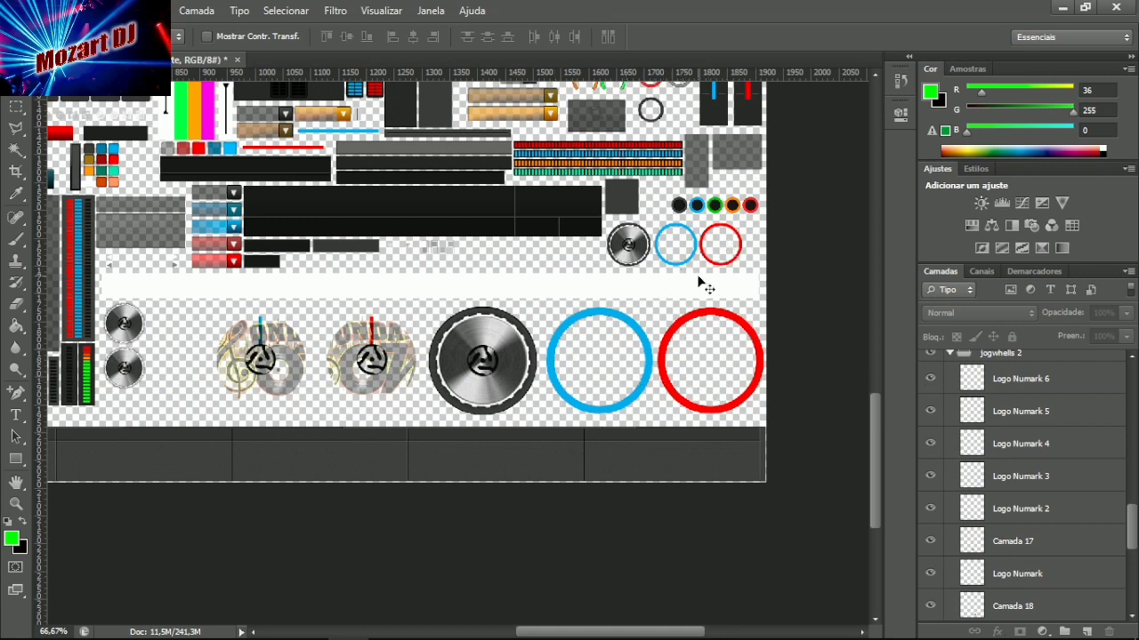
Hide all Logo Numark layers plus Camada 17 and Camada 18 in the jogwhells 2 group.
left_click(929, 379)
left_click(930, 411)
left_click(929, 443)
left_click(930, 476)
left_click(929, 509)
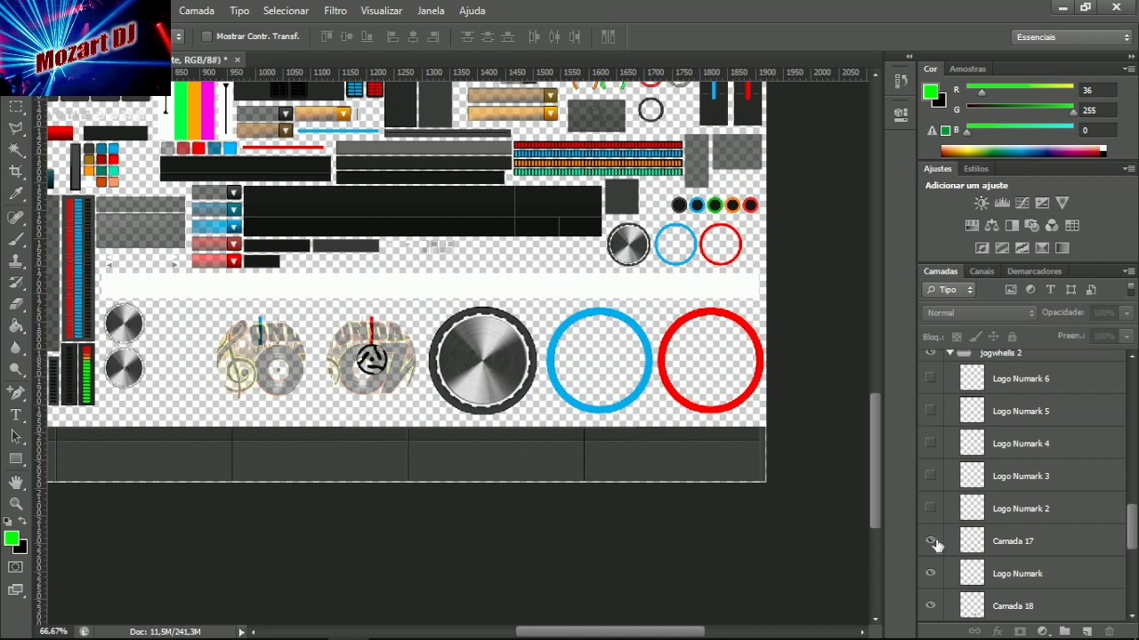
left_click(929, 541)
left_click(930, 573)
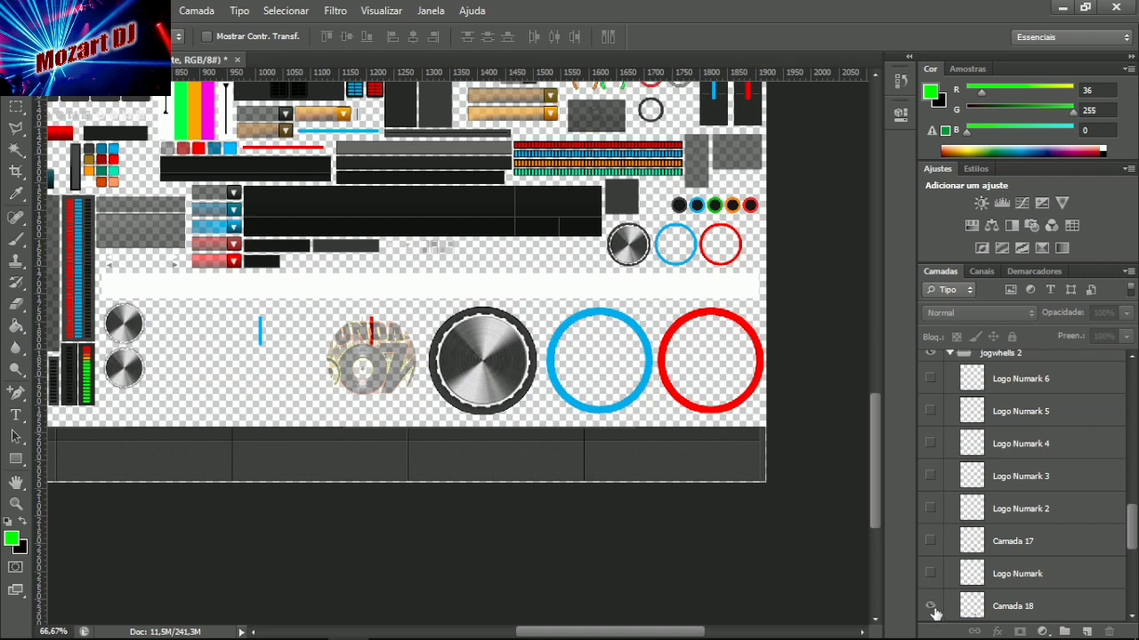
left_click(930, 607)
left_click(931, 606)
left_click(930, 607)
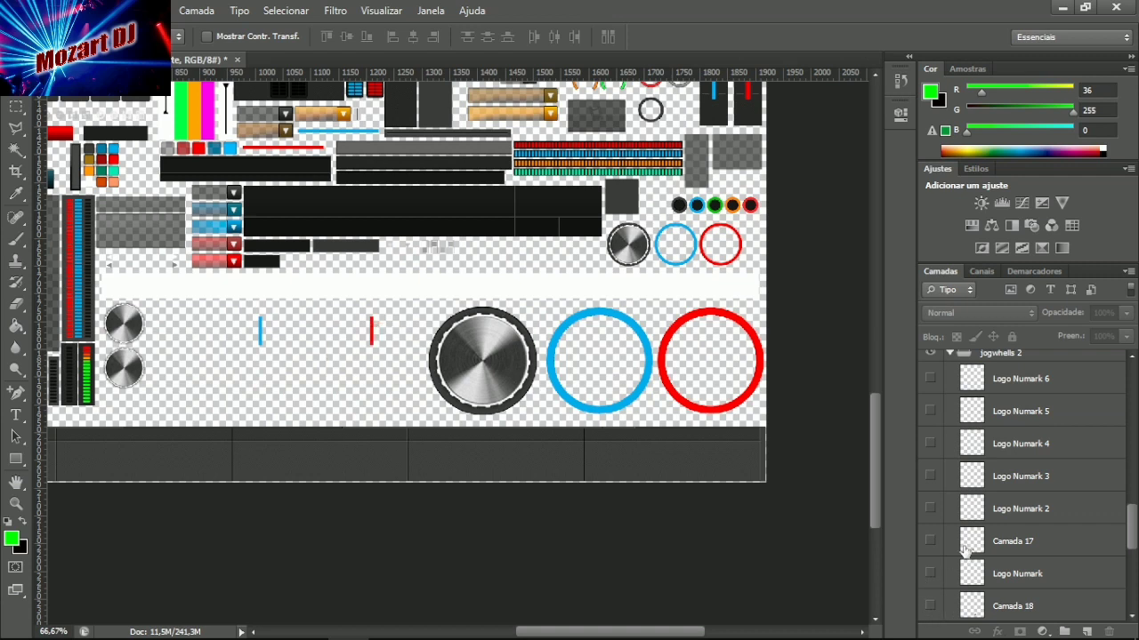
Hide the Jogwheel 6, Jogwheel 5, Jogwheel 4 and Jogwheel 3 layers to uncover the base jog wheel graphics.
scroll(961, 547, "down", 2)
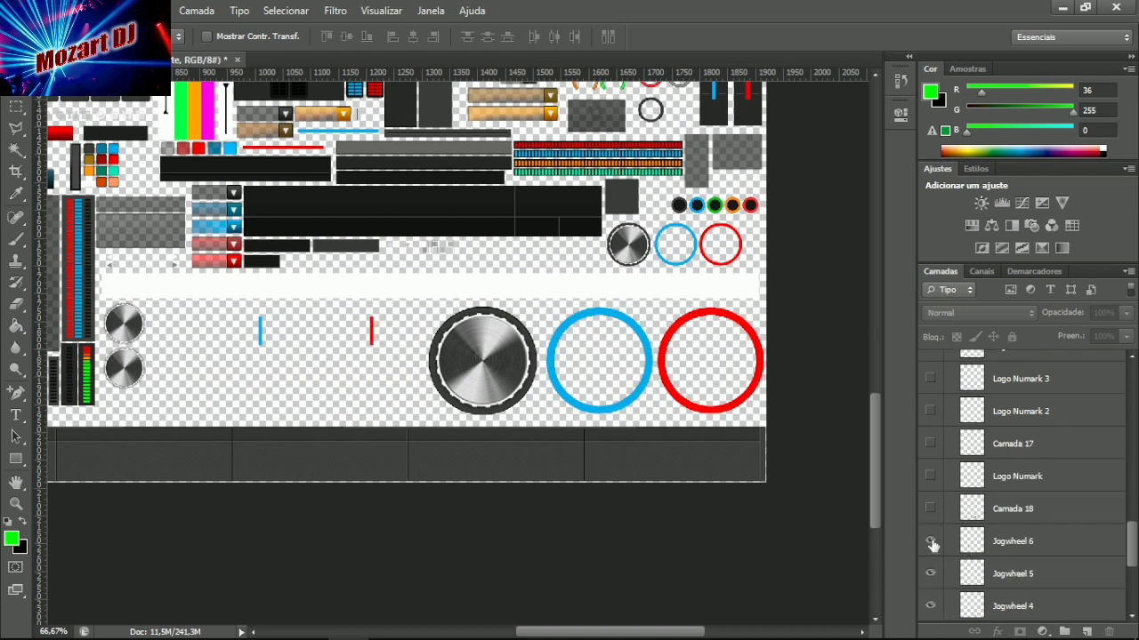
left_click(930, 541)
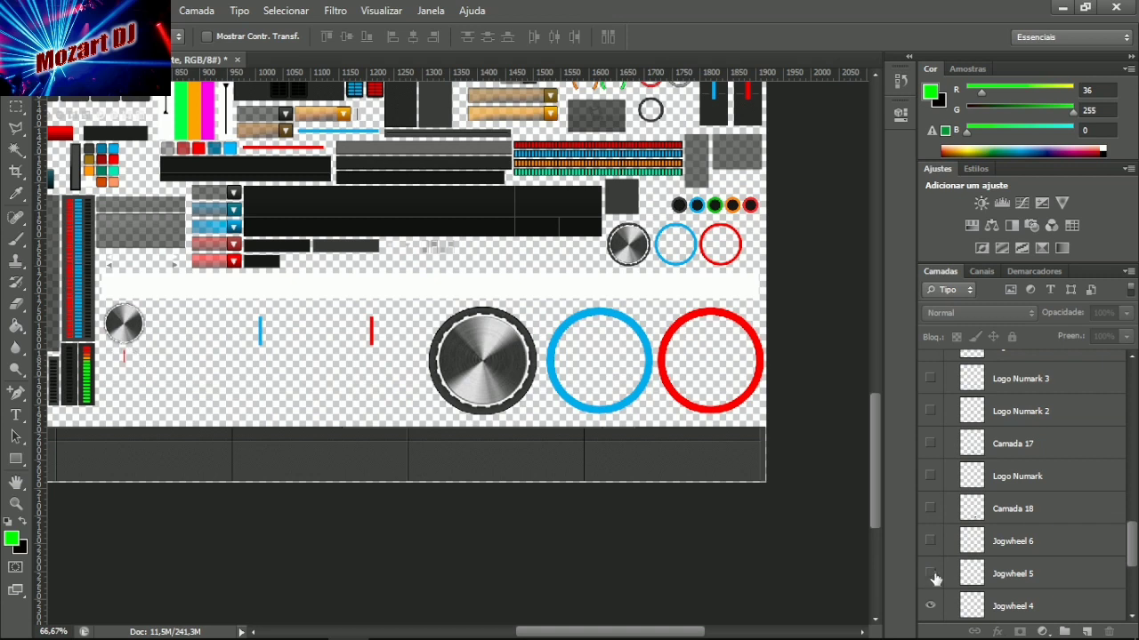
left_click(931, 574)
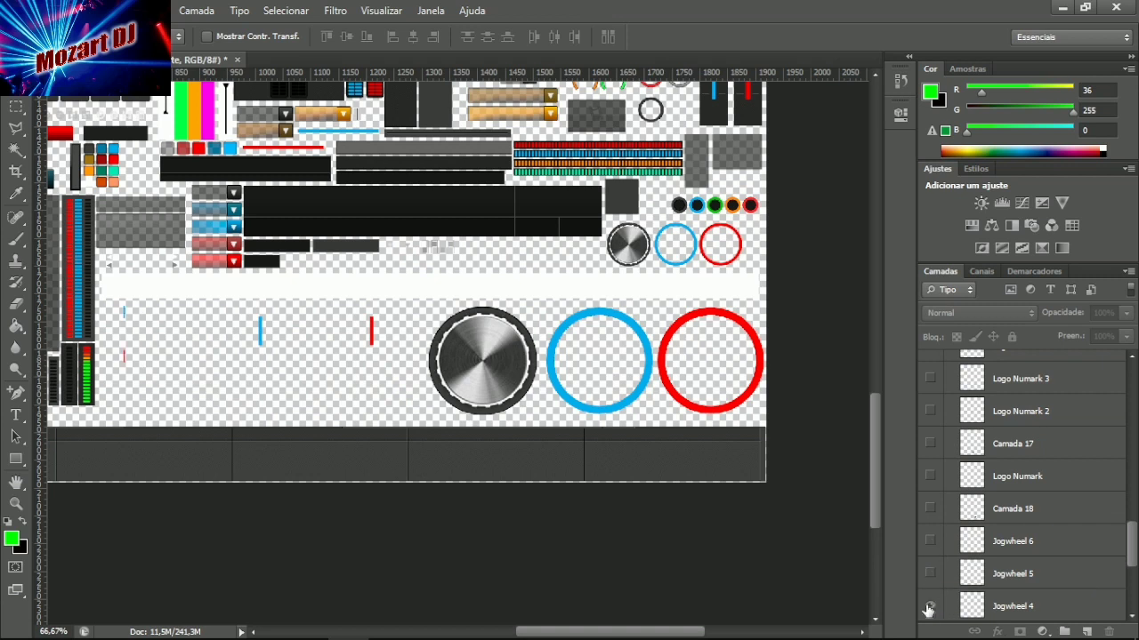
left_click(930, 607)
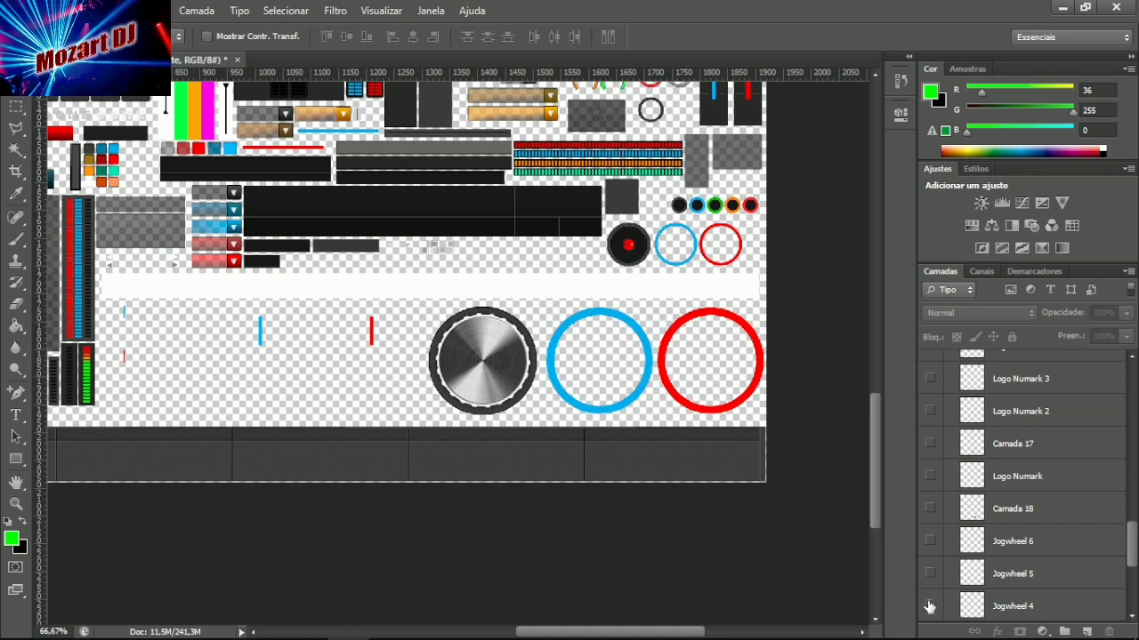
scroll(929, 605, "down", 3)
left_click(930, 540)
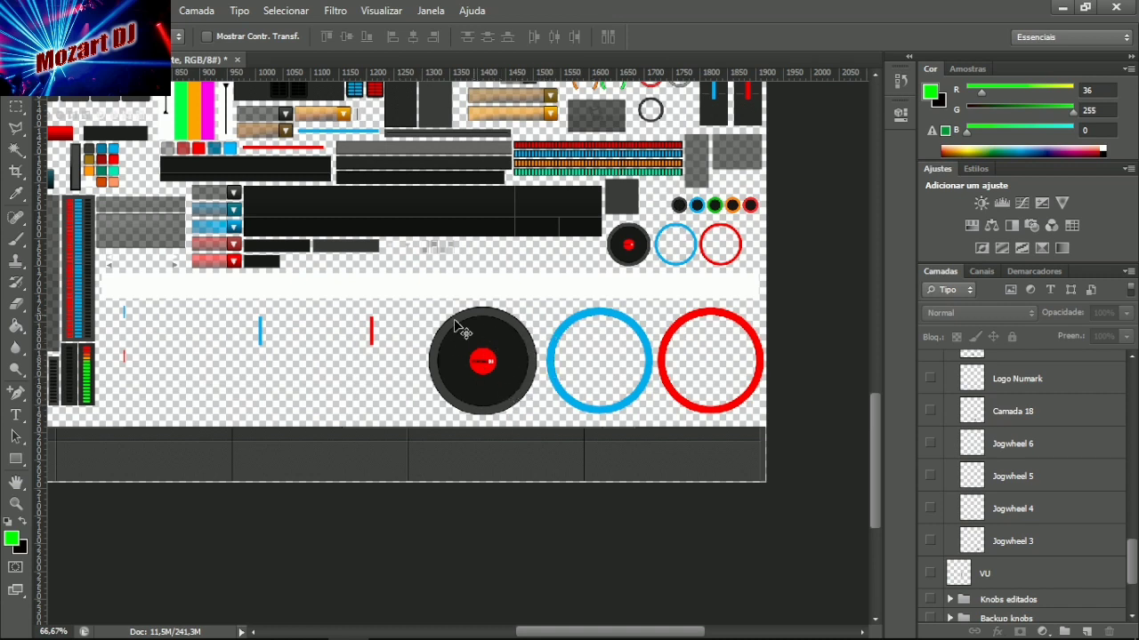
Show the Jogwheel 3 layer over the large base jog wheel and check its bounds with Free Transform.
left_click(930, 542)
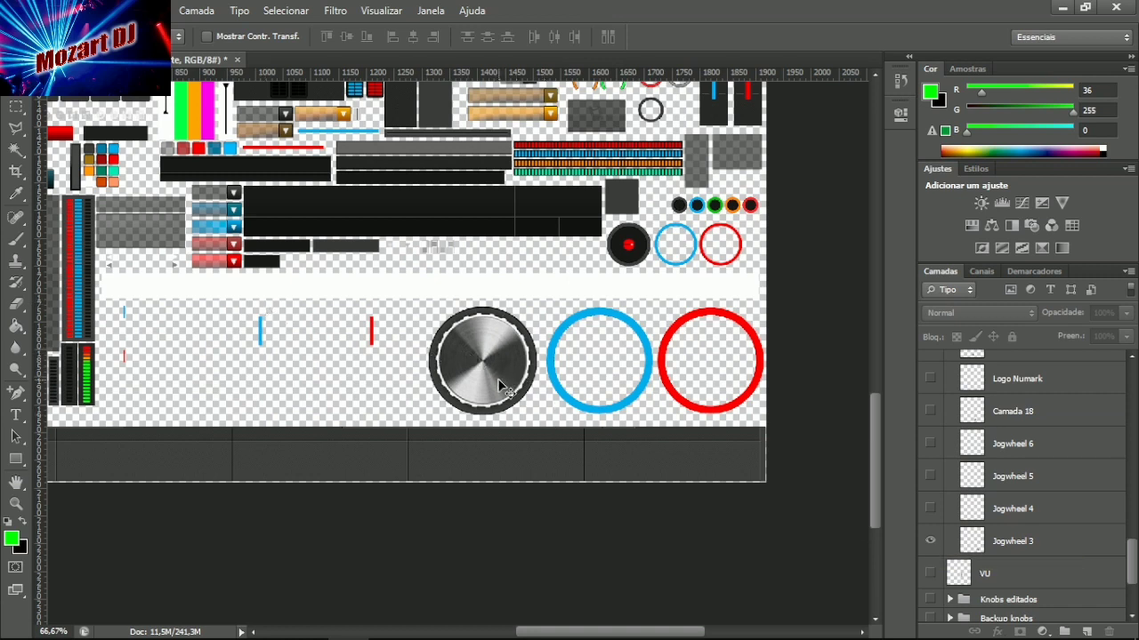
left_click(1059, 552)
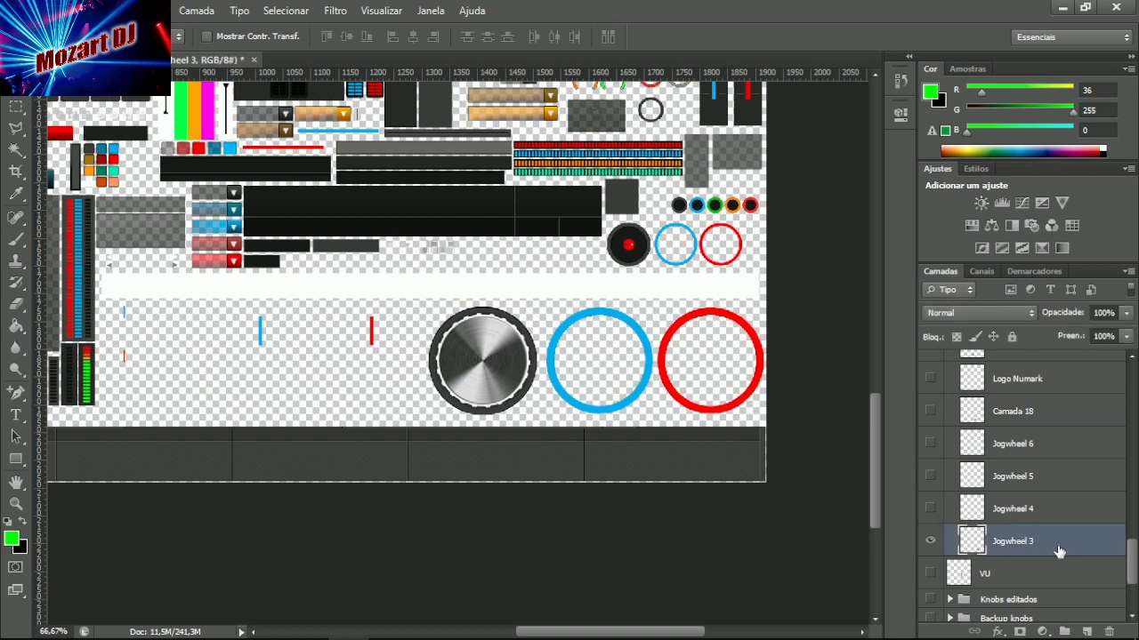
key("ctrl+t")
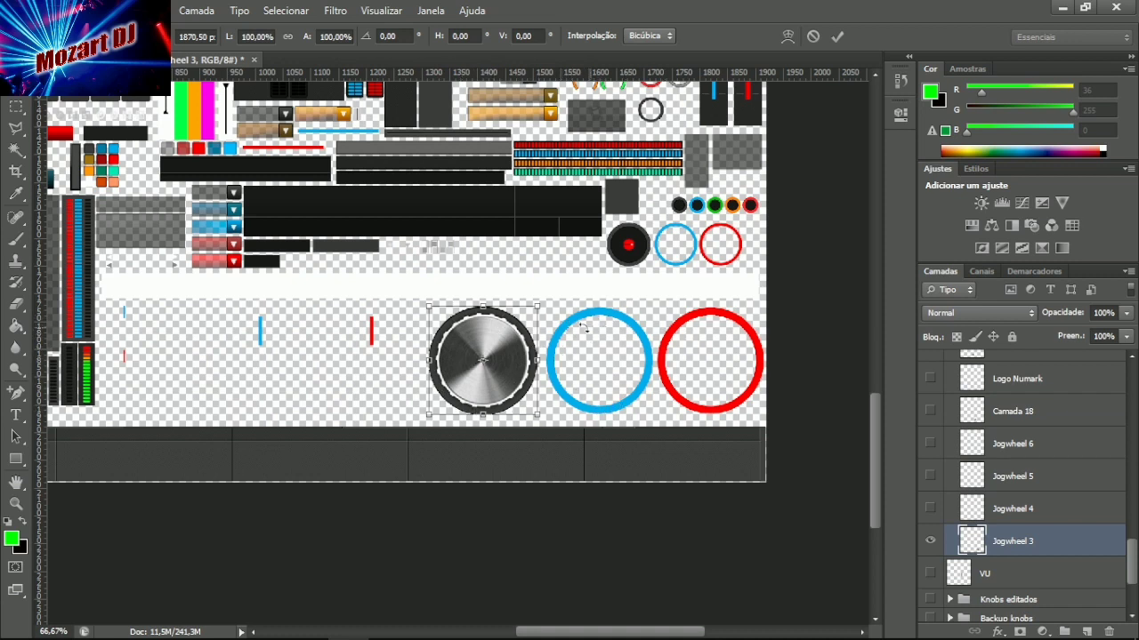
Switch to VirtualDJ, load Time Social Club - Rumors onto deck 1 with loop 4, and seek through the track to watch the jog wheel.
key("alt+Tab")
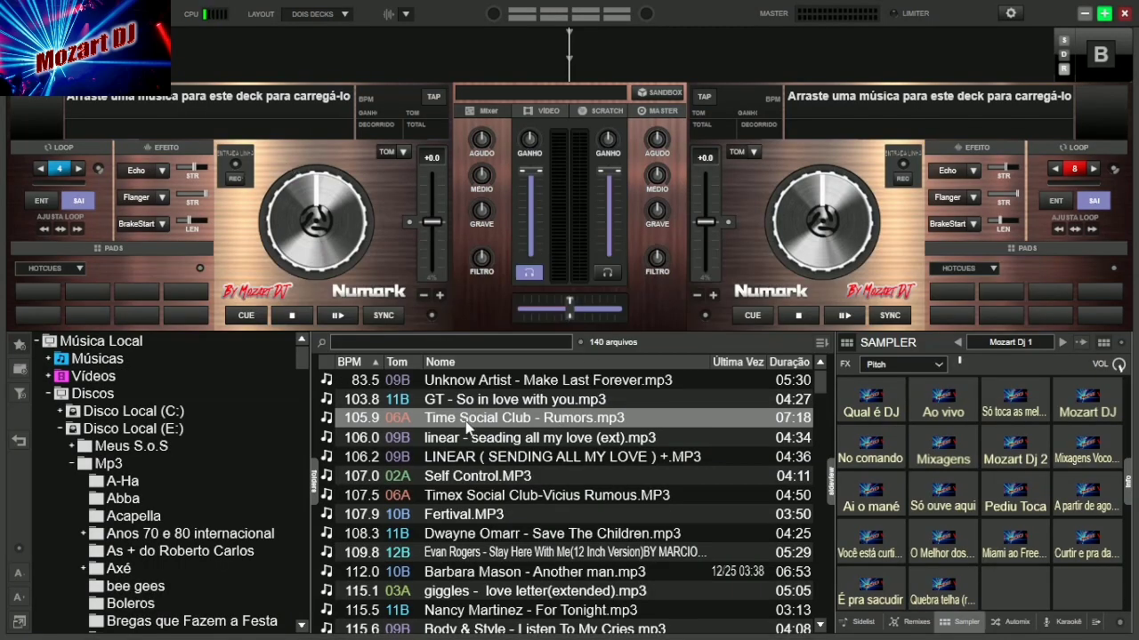
left_click_drag(466, 427, 233, 210)
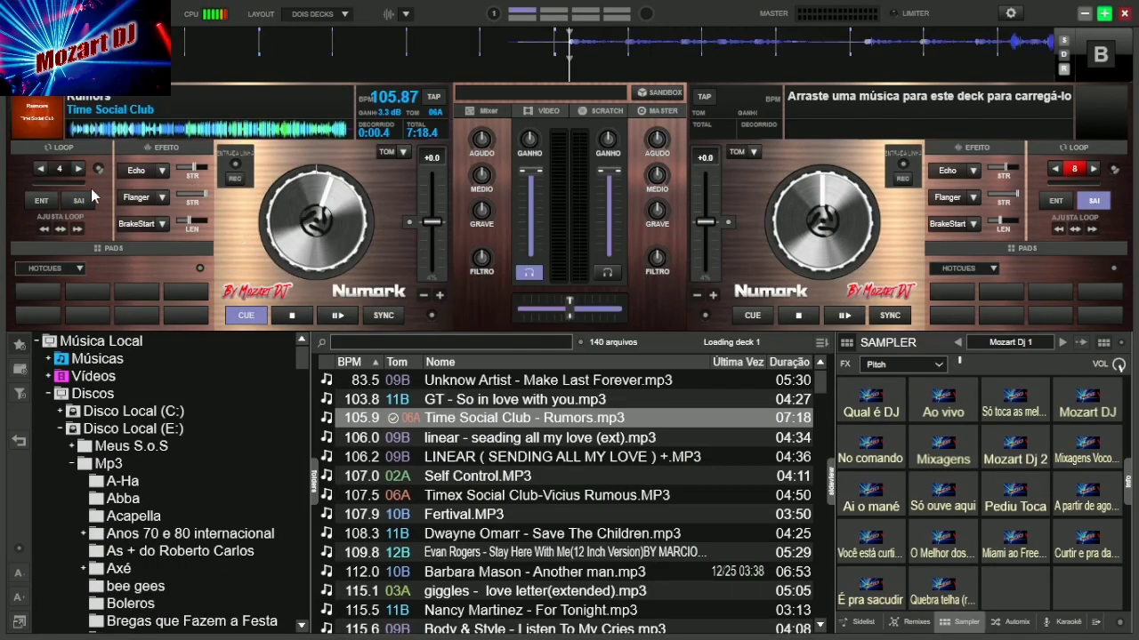
left_click(57, 170)
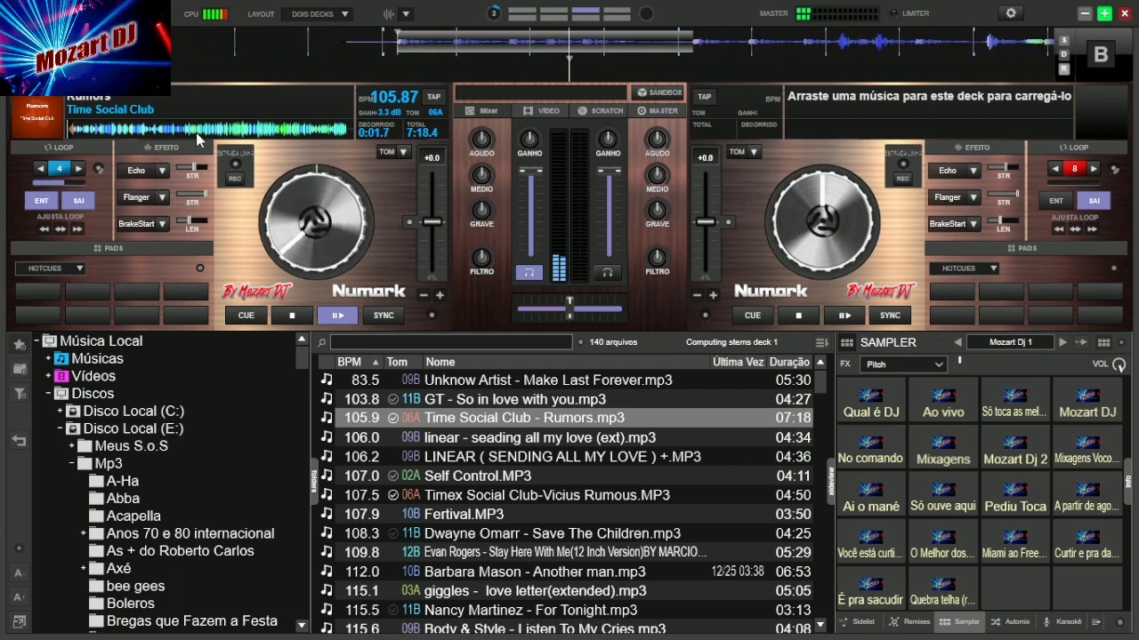
left_click(233, 130)
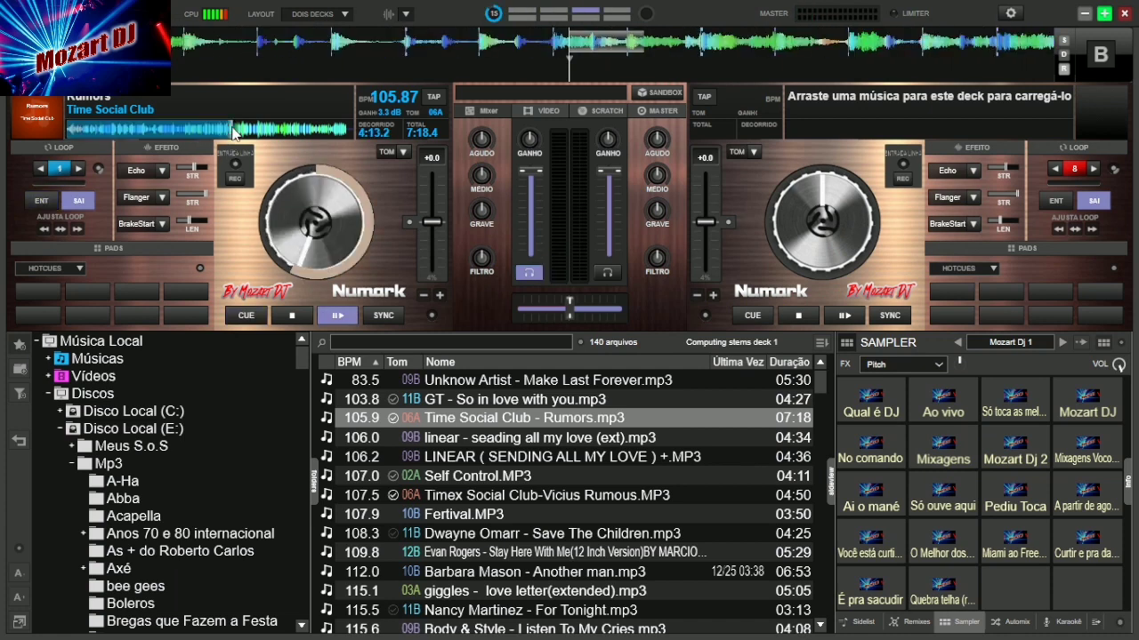
left_click(319, 131)
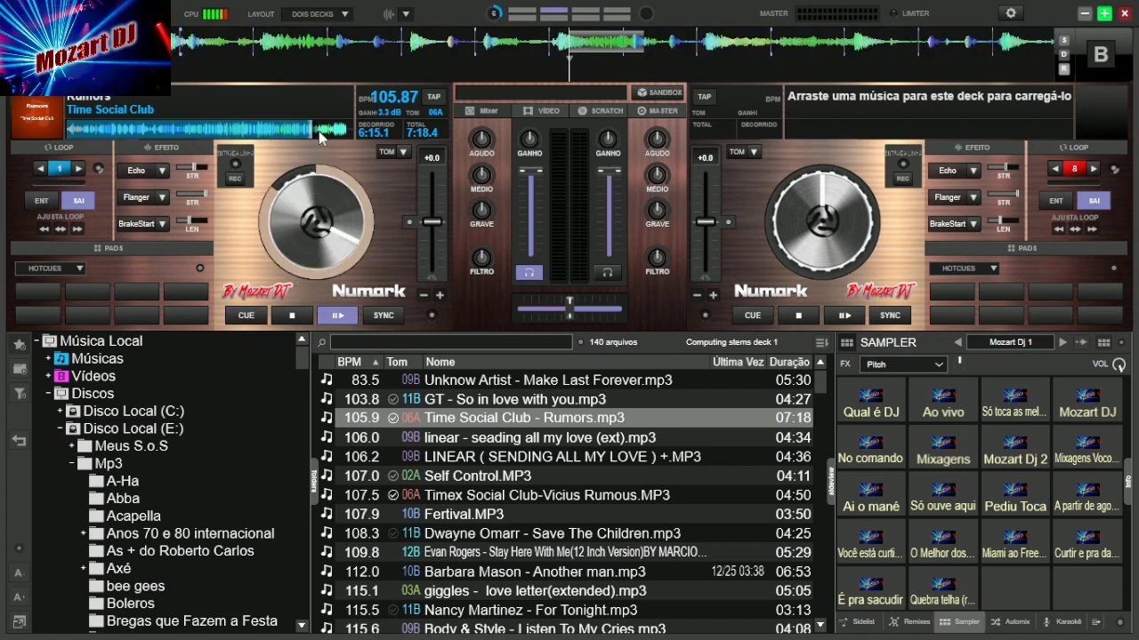
left_click(133, 130)
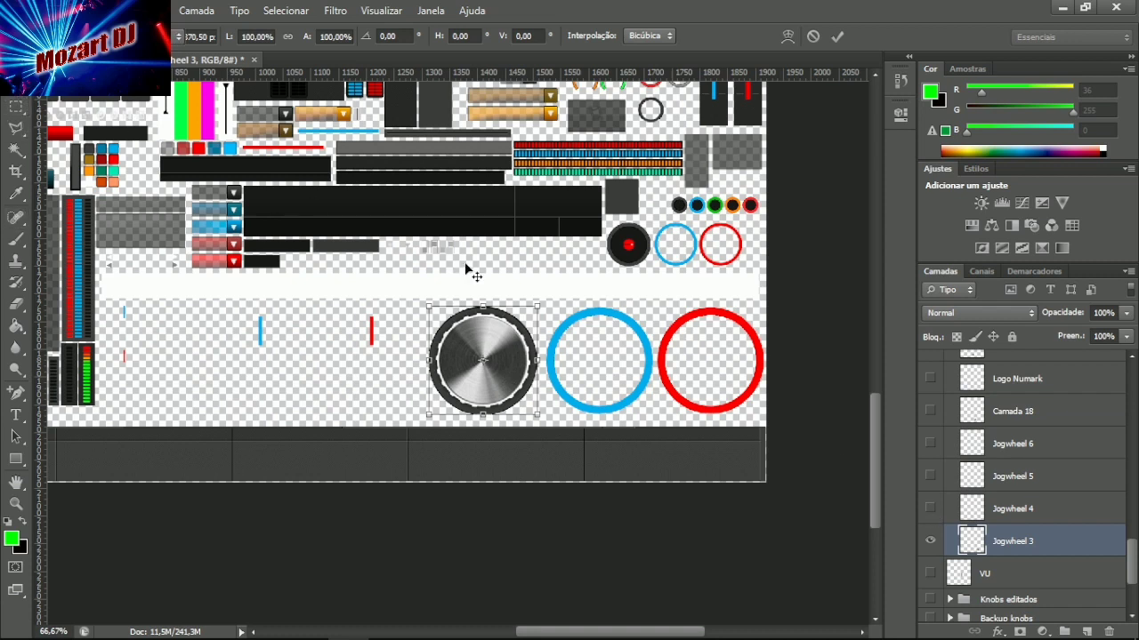
Back in Photoshop, close the Jogwheel 3 transform and show the Jogwheel 4, Jogwheel 5 and Jogwheel 6 layers.
key("Return")
left_click(927, 513)
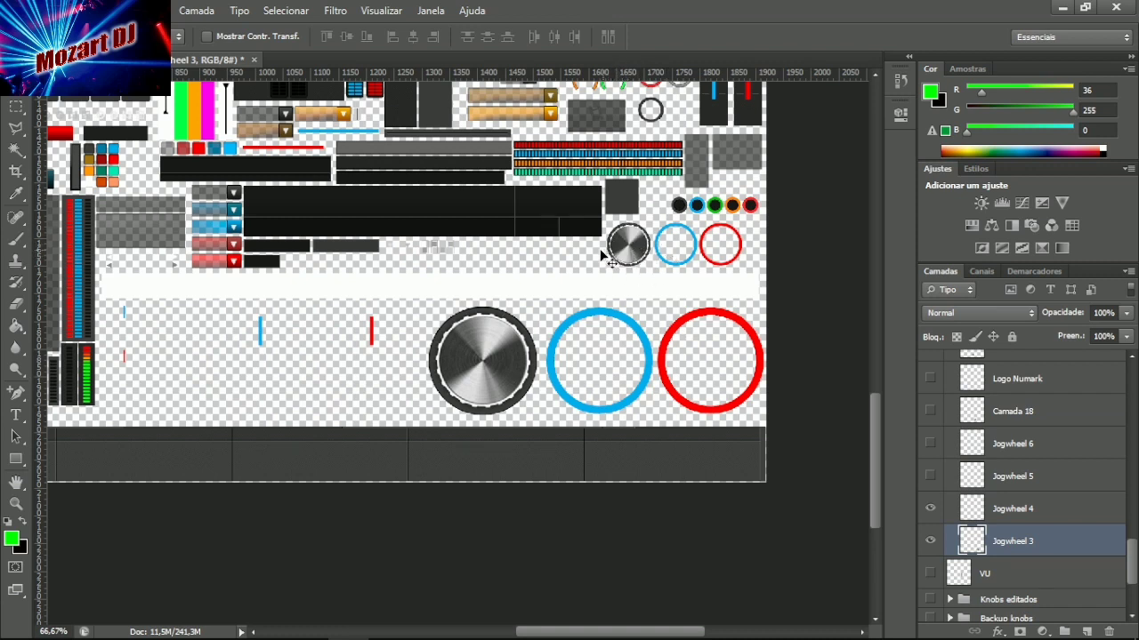
left_click(929, 477)
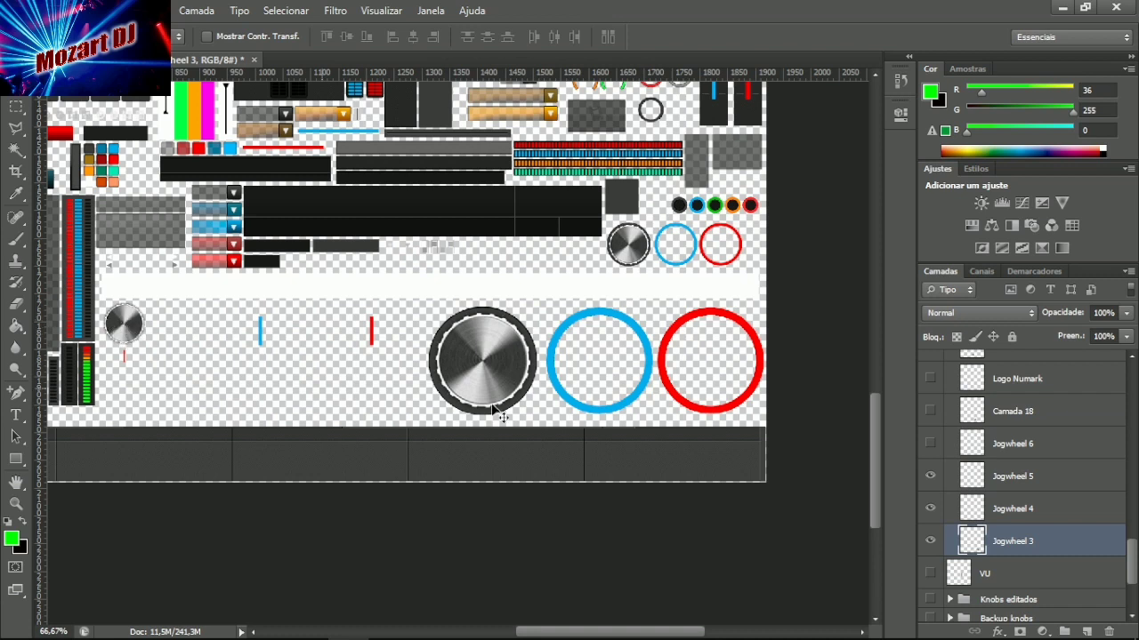
left_click(929, 444)
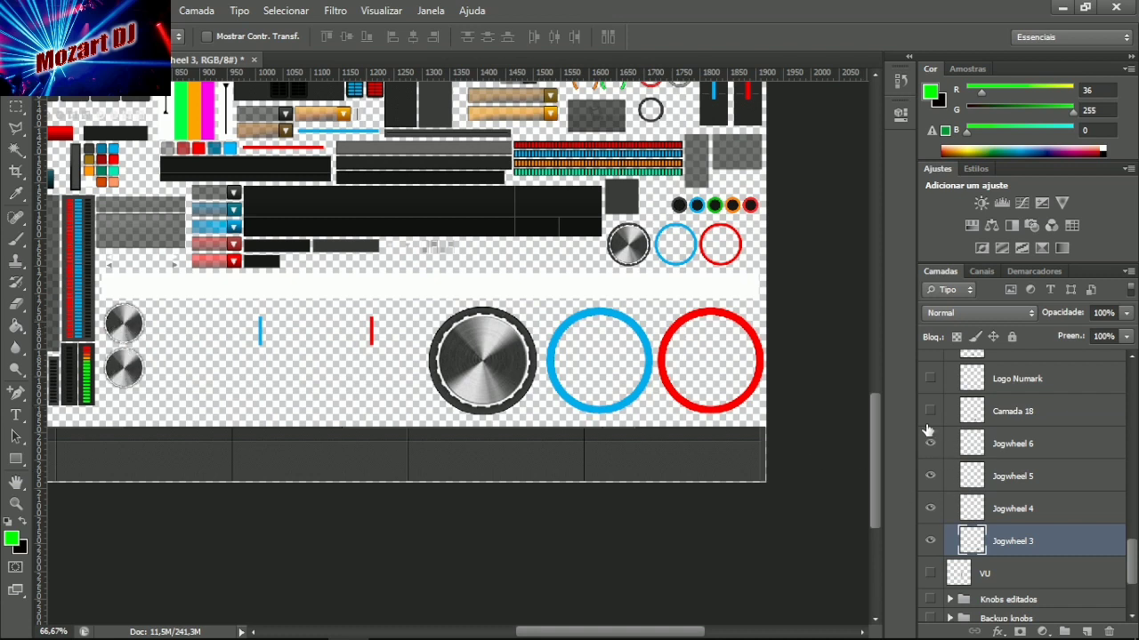
Toggle Camada 18 and Logo Numark on and off, and hide the Jogwheel 6, Jogwheel 5 and Jogwheel 4 layers.
left_click(929, 411)
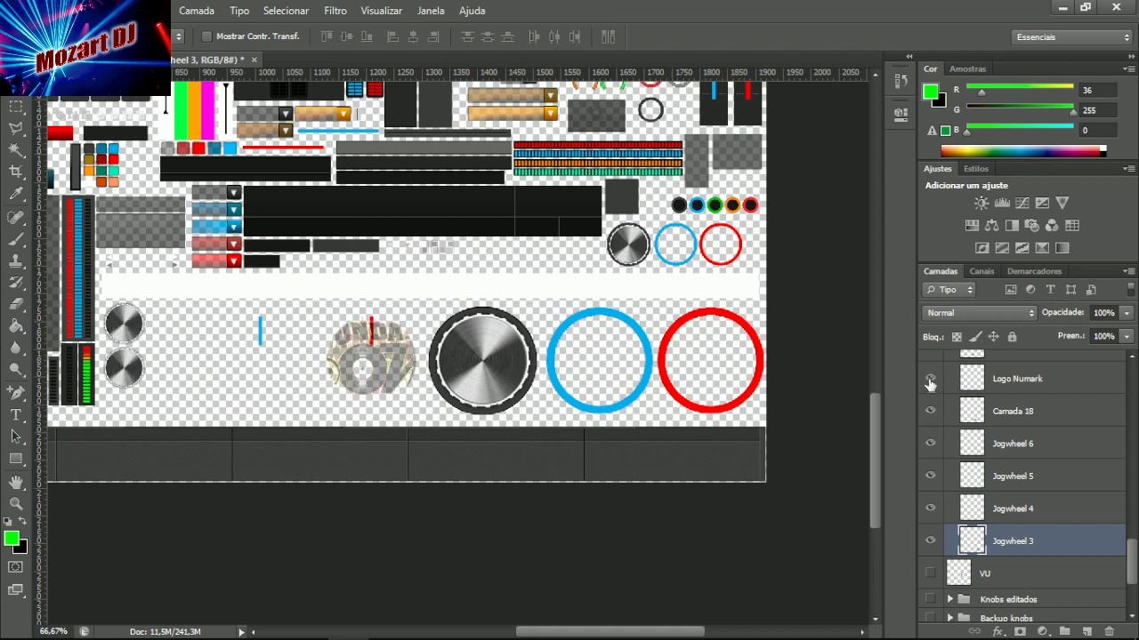
left_click(929, 381)
left_click(930, 380)
left_click(929, 411)
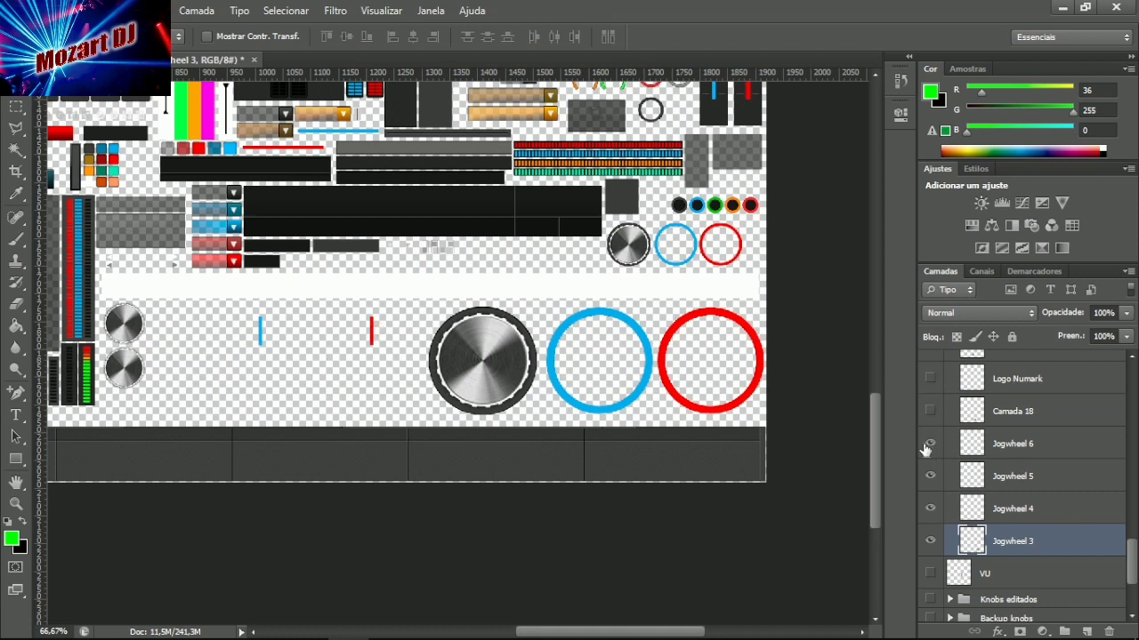
left_click(929, 444)
left_click(929, 476)
left_click(930, 508)
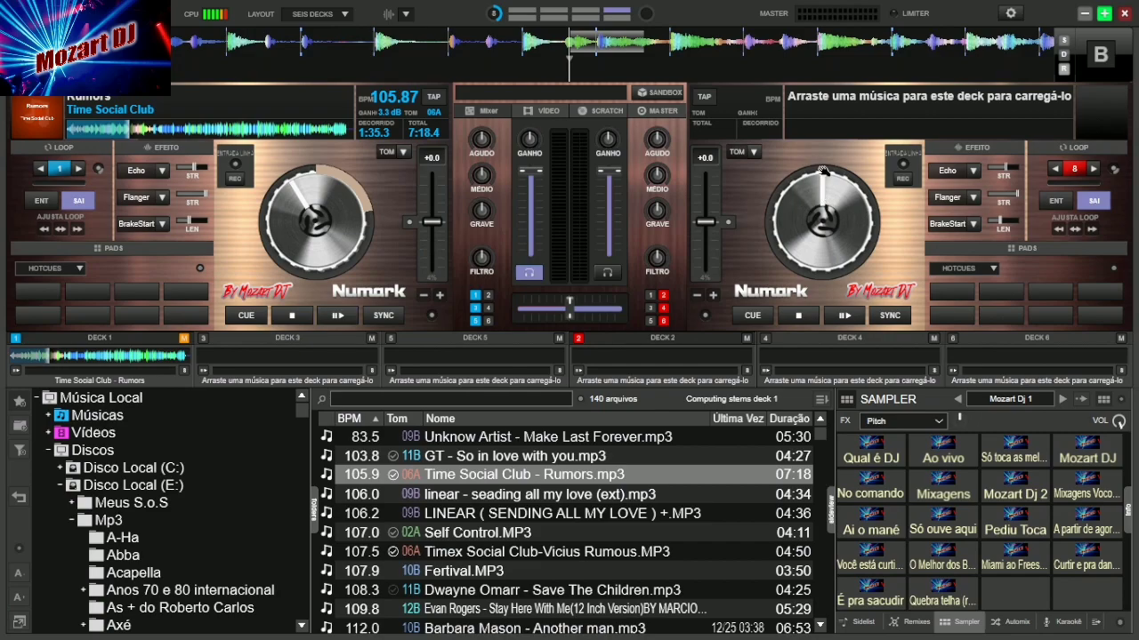
Return from VirtualDJ to Photoshop and toggle Jogwheel 3 off and on to compare it with the base jog wheel.
key("alt+Tab")
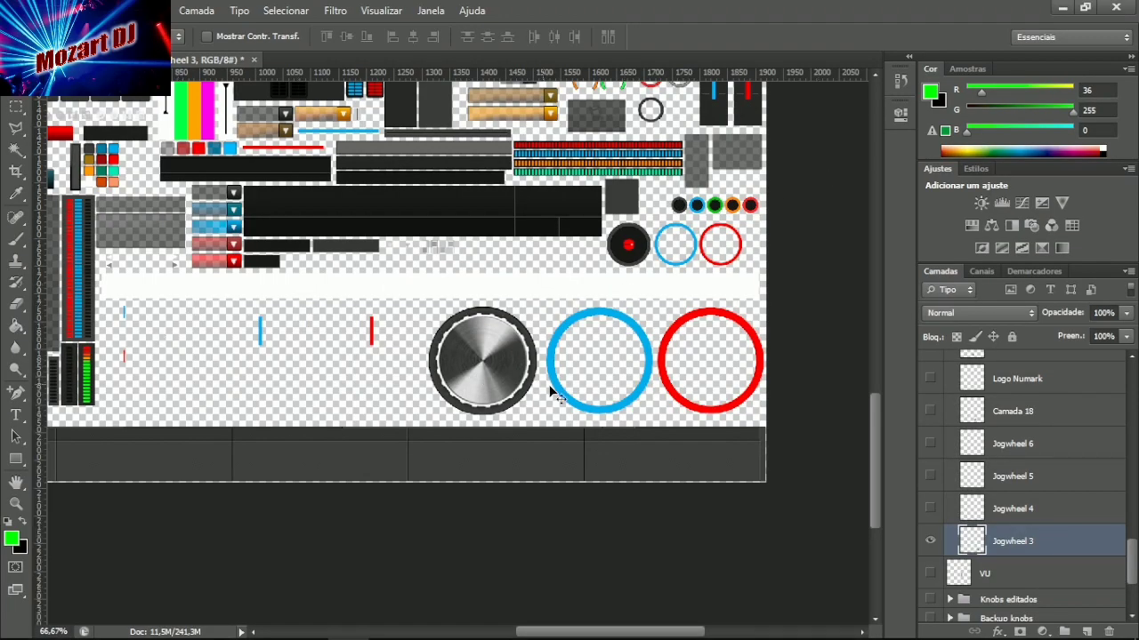
left_click(930, 540)
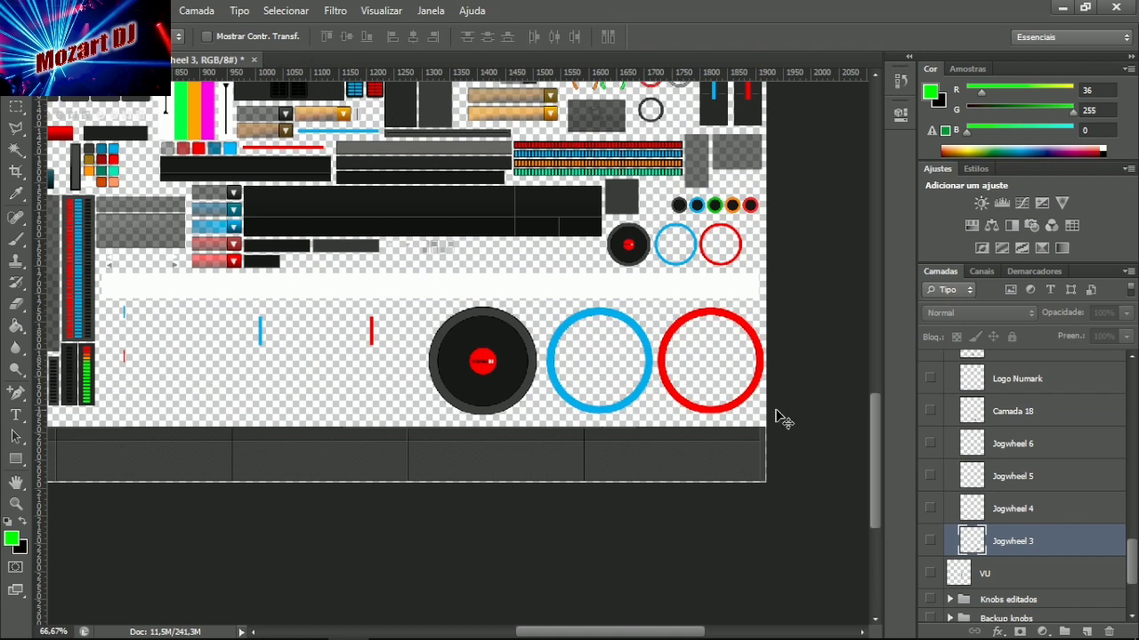
left_click(930, 541)
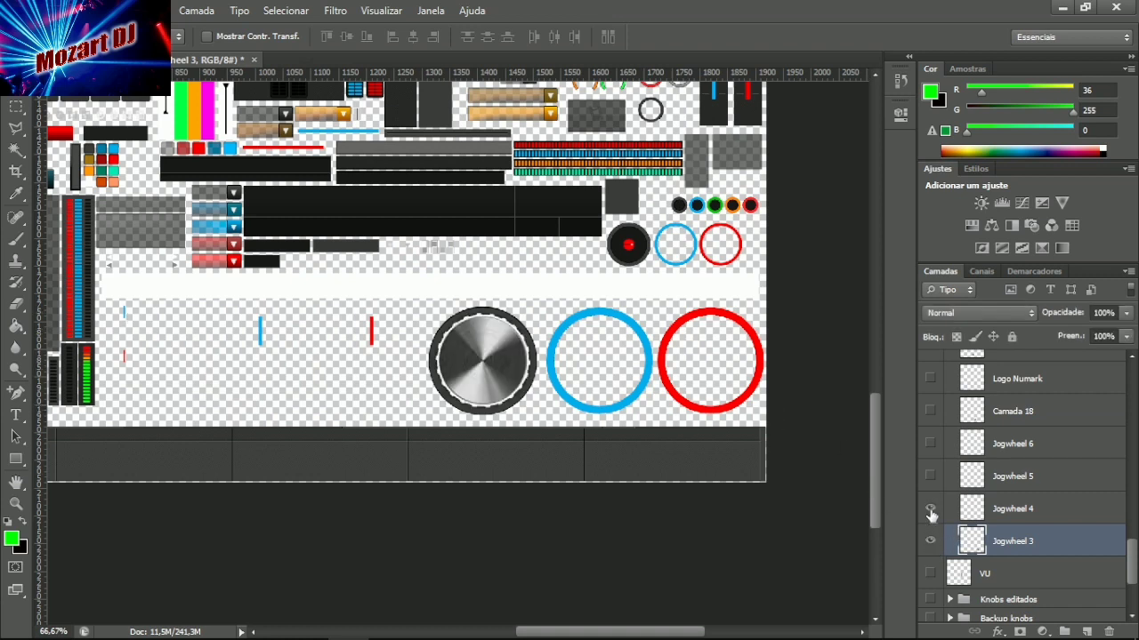
Show Jogwheel 4 to 6, Camada 17, Camada 18 and all Logo Numark layers in the jogwhells 2 group.
left_click_drag(929, 514, 930, 379)
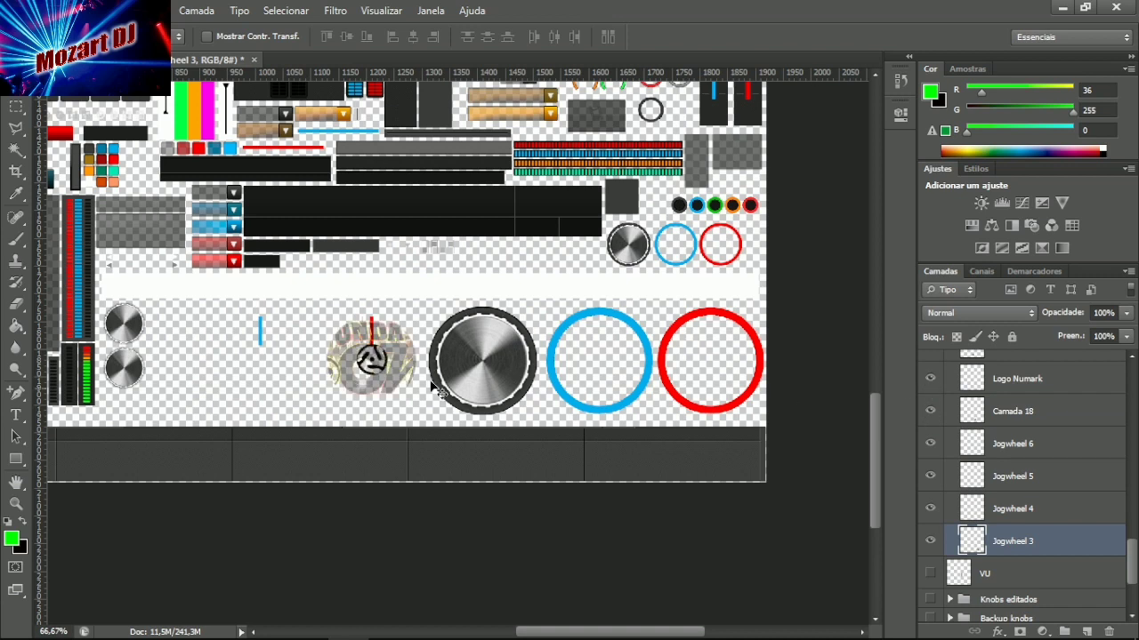
scroll(948, 411, "up", 1)
scroll(947, 411, "up", 1)
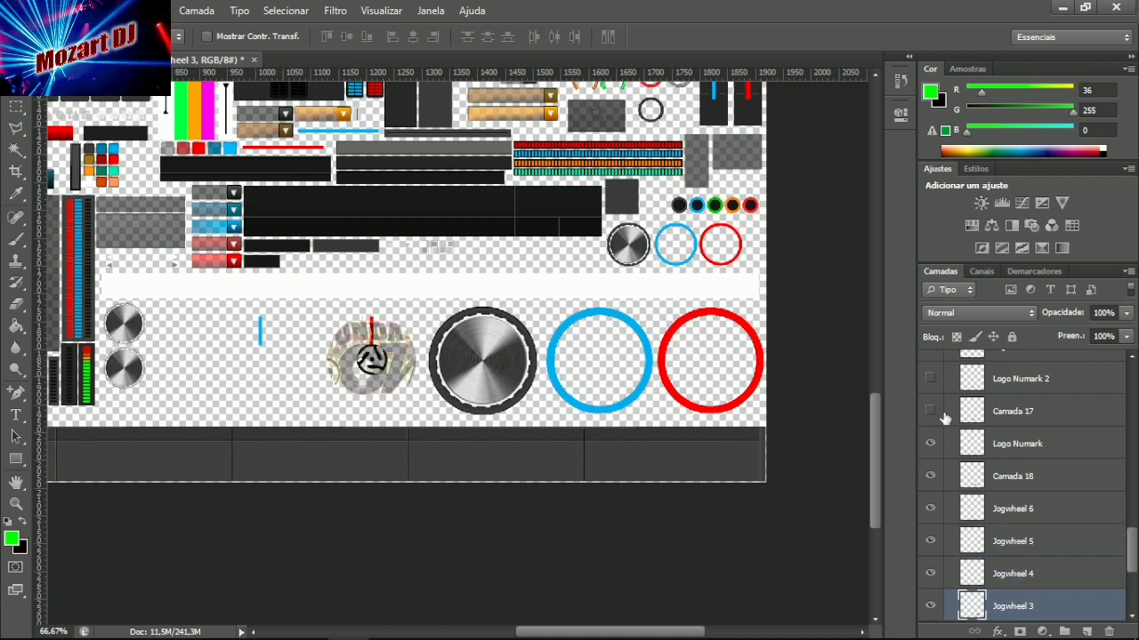
left_click(929, 411)
left_click(931, 379)
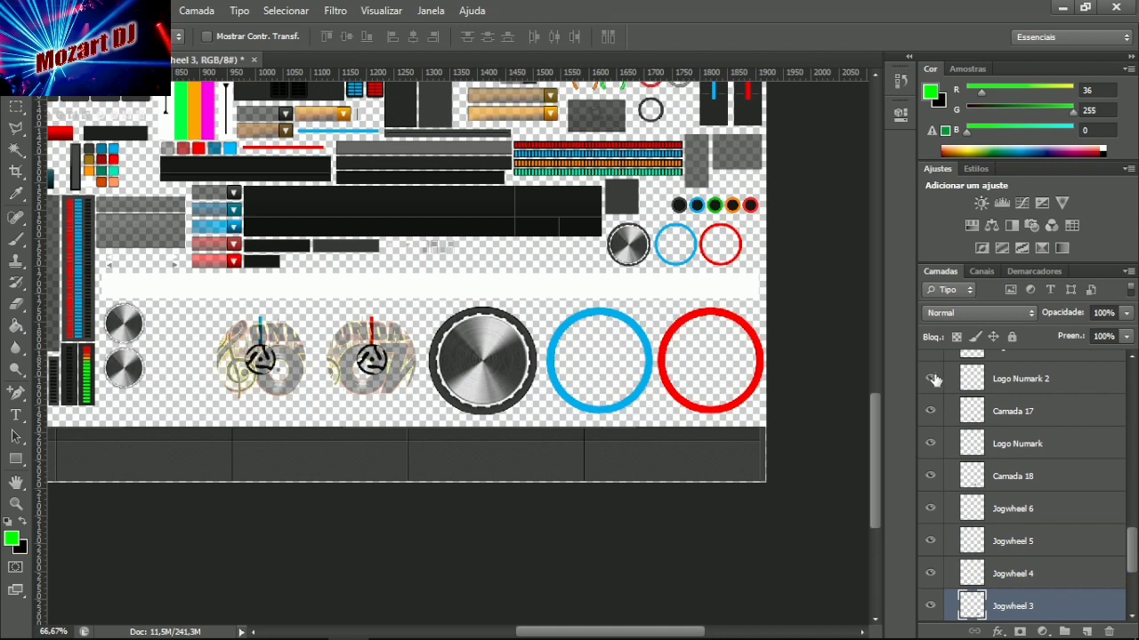
scroll(932, 380, "up", 1)
left_click(931, 379)
scroll(933, 380, "up", 2)
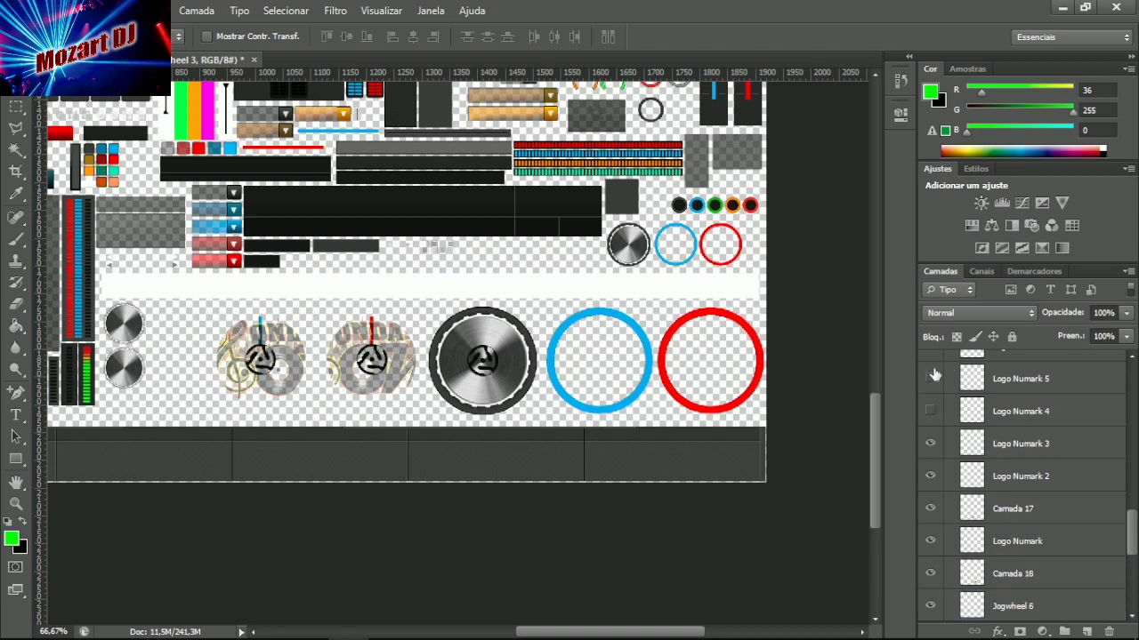
left_click(931, 379)
left_click(931, 412)
scroll(932, 412, "up", 3)
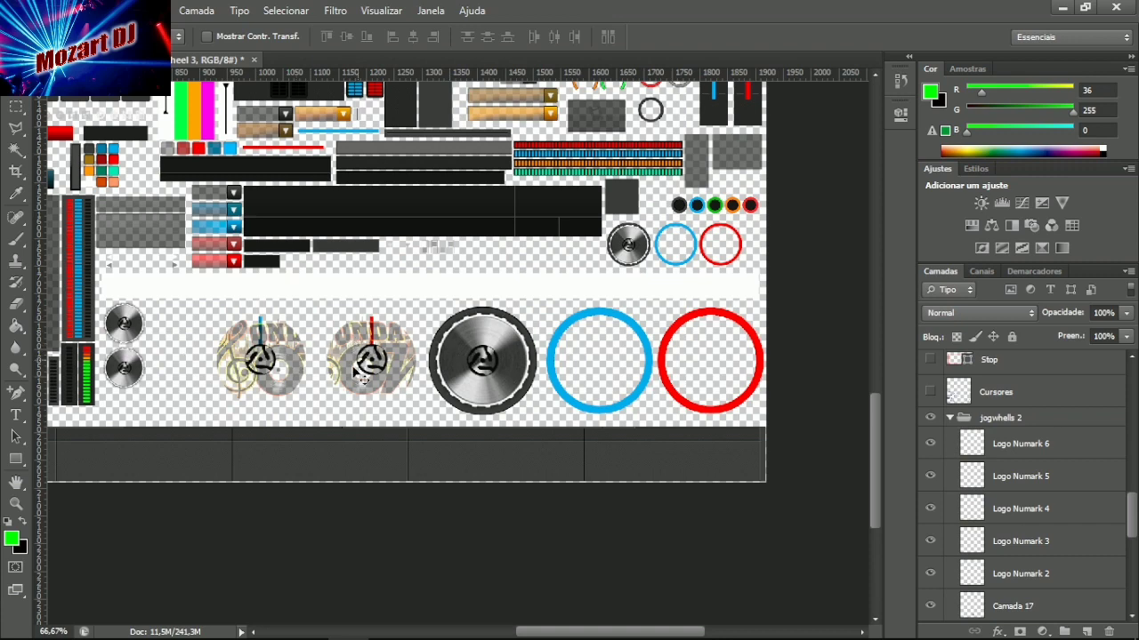
Switch to VirtualDJ, load the Numark Mcp Puple skin from the interface settings and close the settings.
key("alt+Tab")
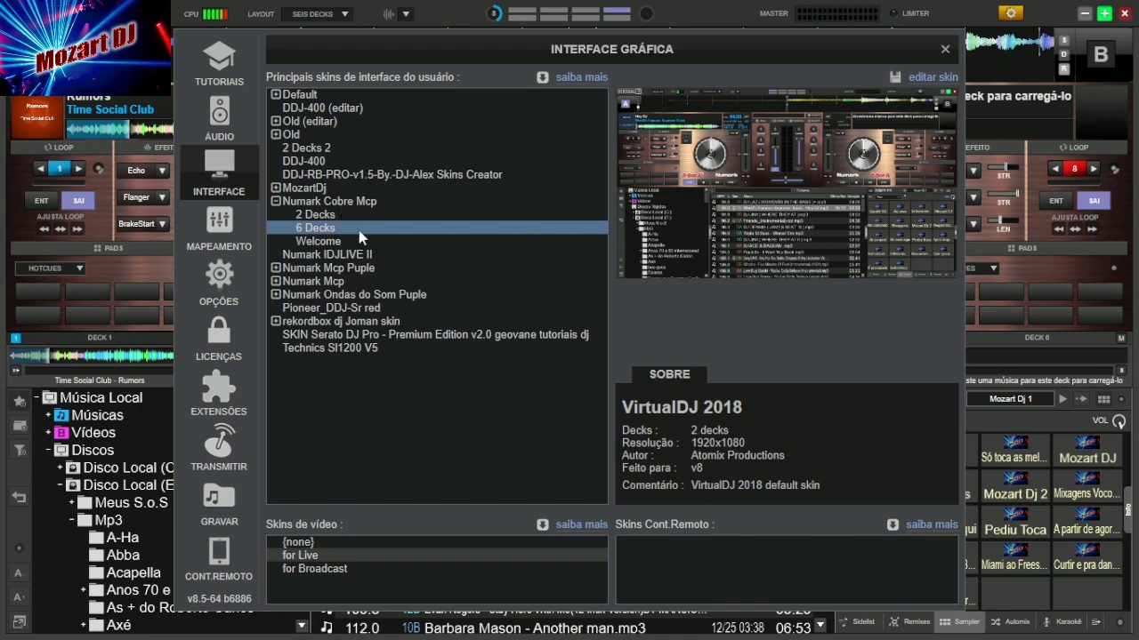
left_click(356, 267)
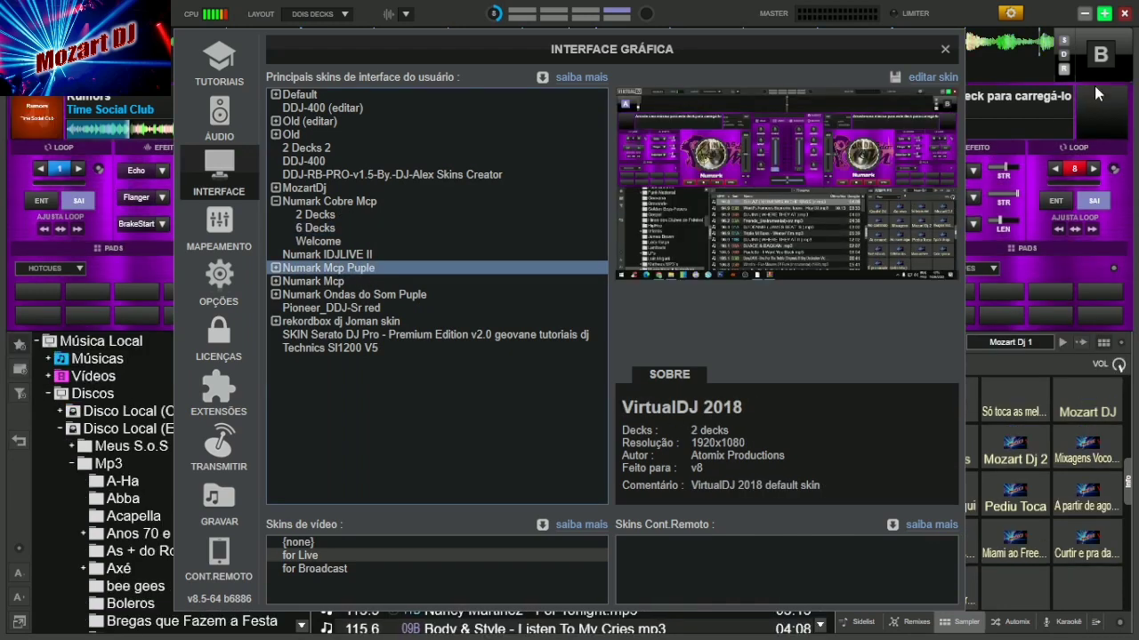
left_click(945, 48)
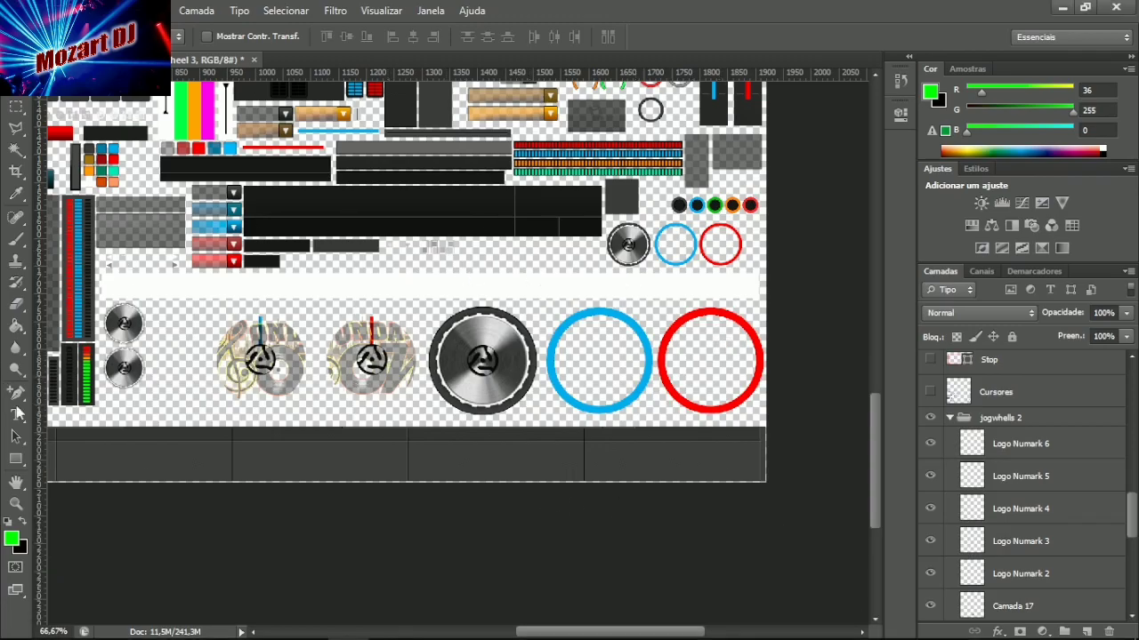
Fit the whole copper skin image in the view and switch to the purple 2-6 Decks.psd document.
left_click(16, 504)
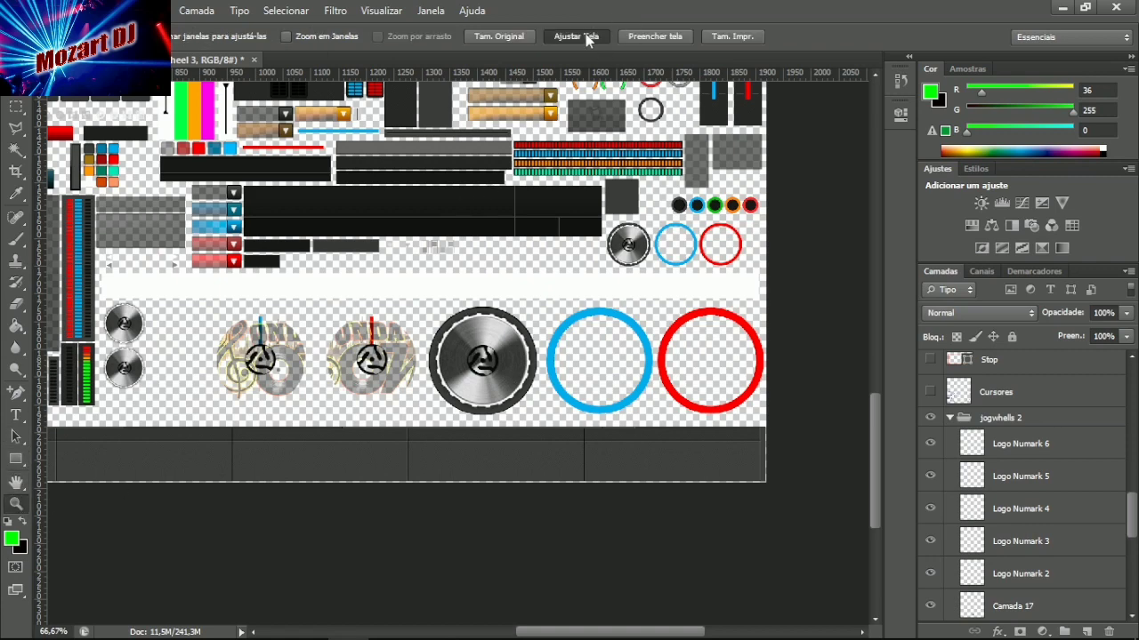
left_click(587, 39)
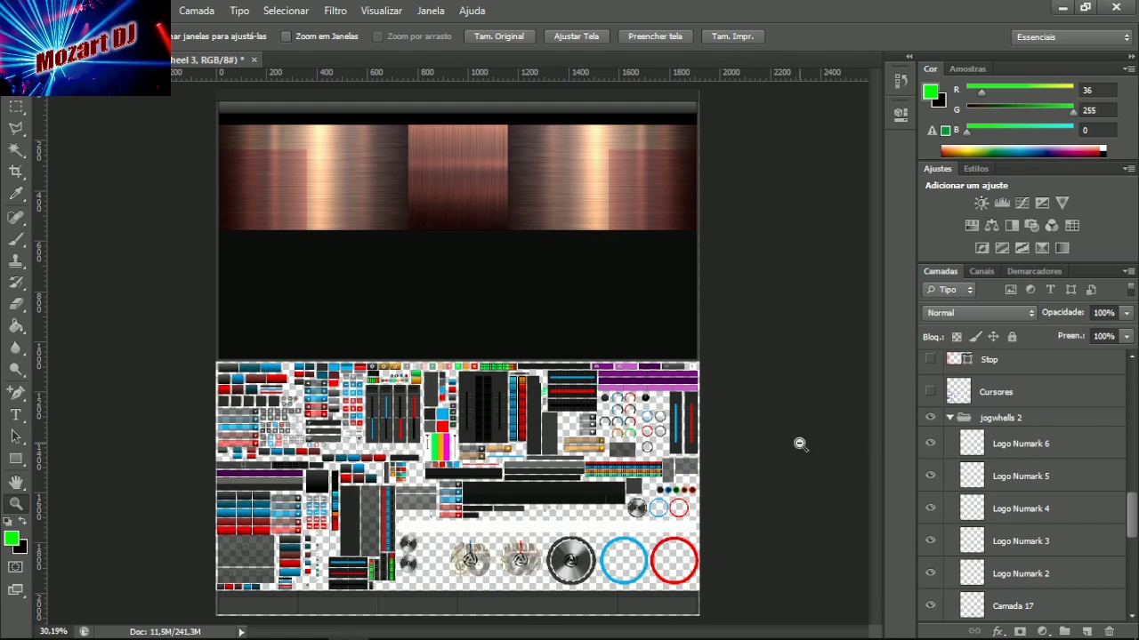
key("ctrl+Tab")
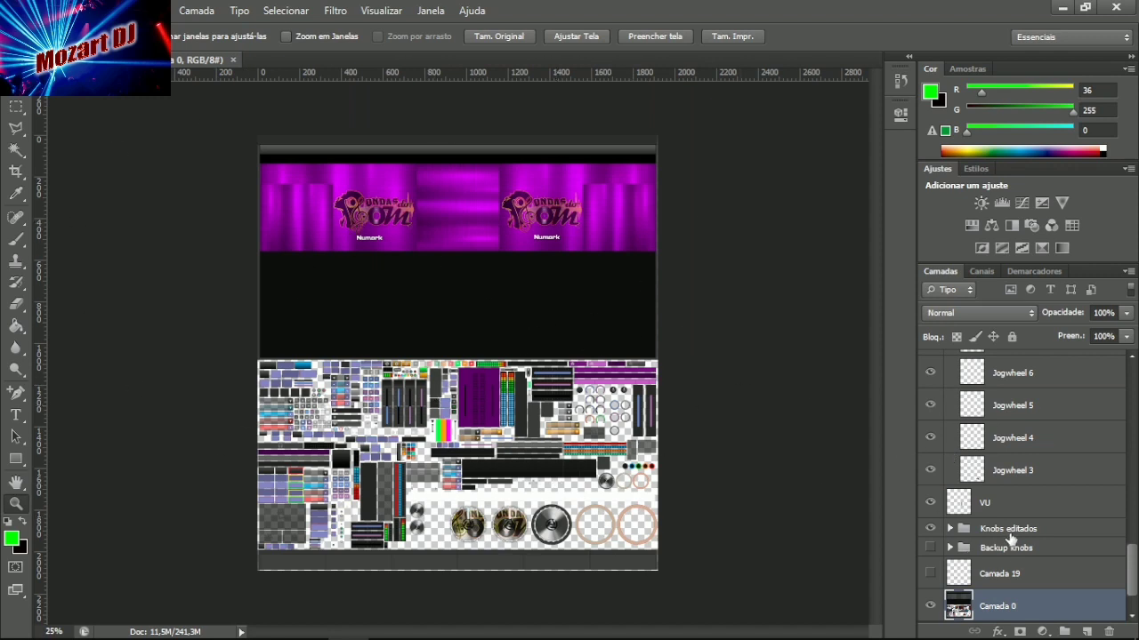
scroll(996, 536, "up", 3)
scroll(978, 533, "down", 1)
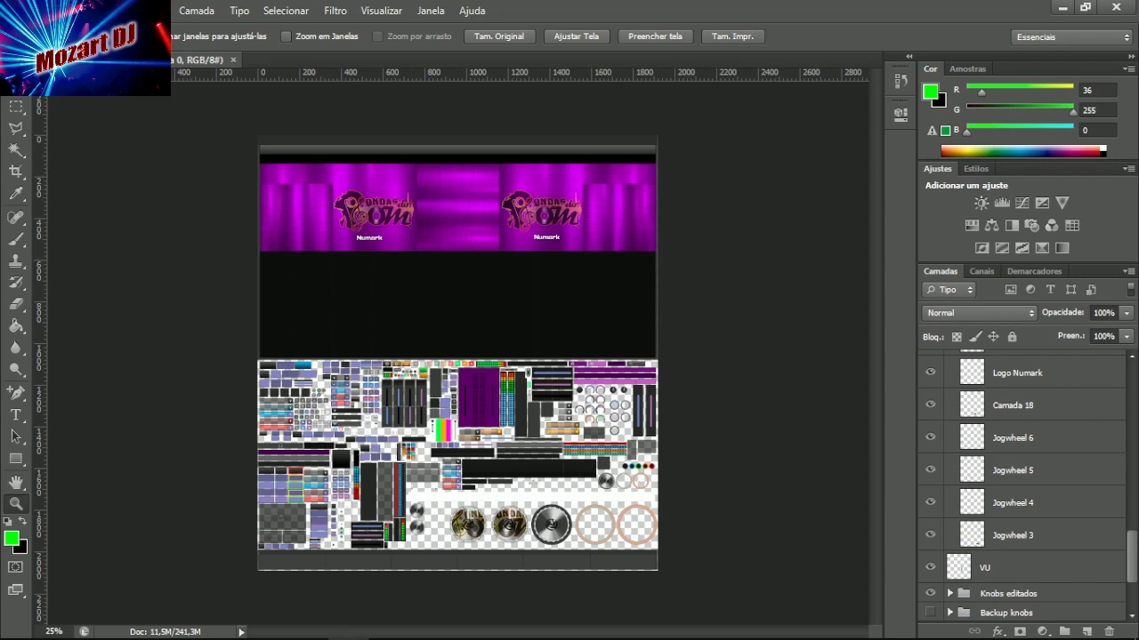
Save the purple skin document as 2-6 Decks.png in PNG format on the desktop, replacing the existing file and keeping the default PNG options.
left_click(51, 10)
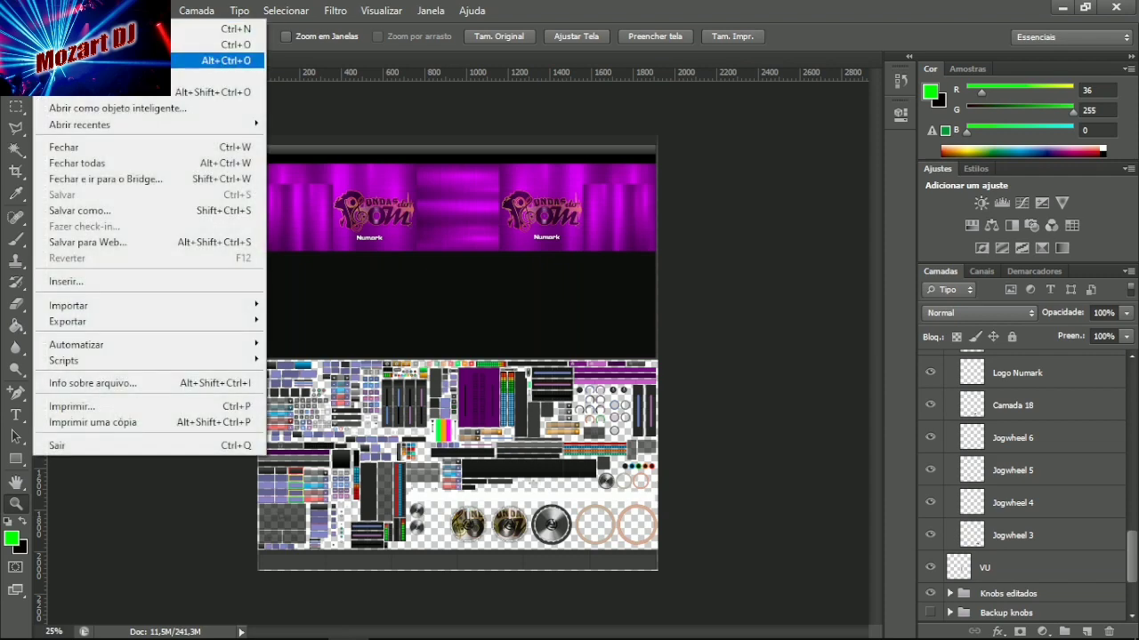
left_click(120, 212)
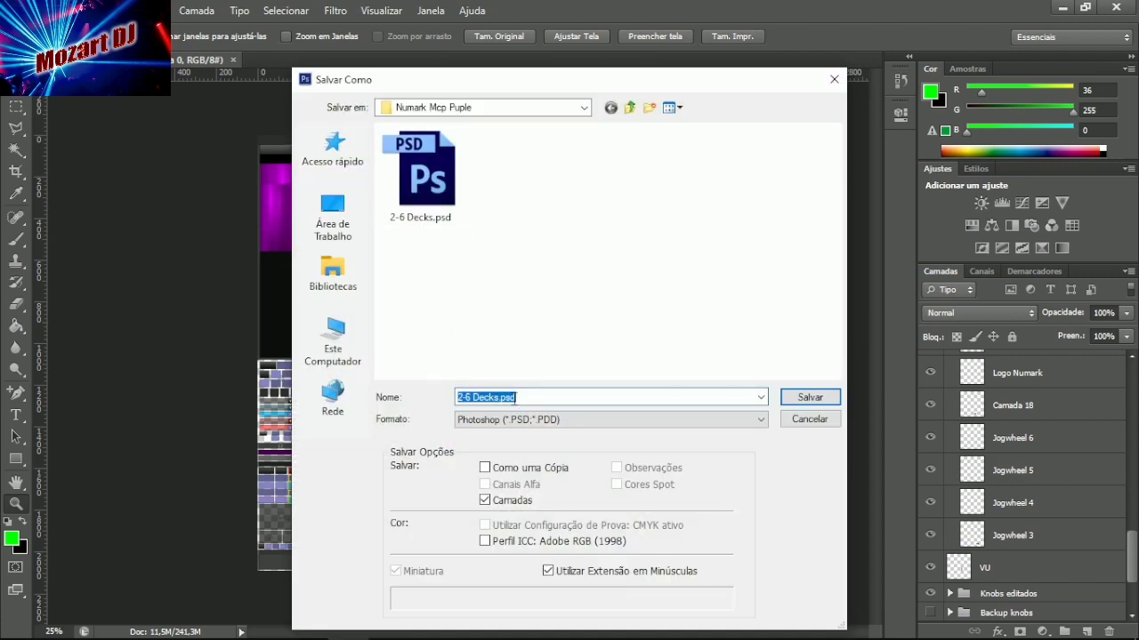
left_click(559, 421)
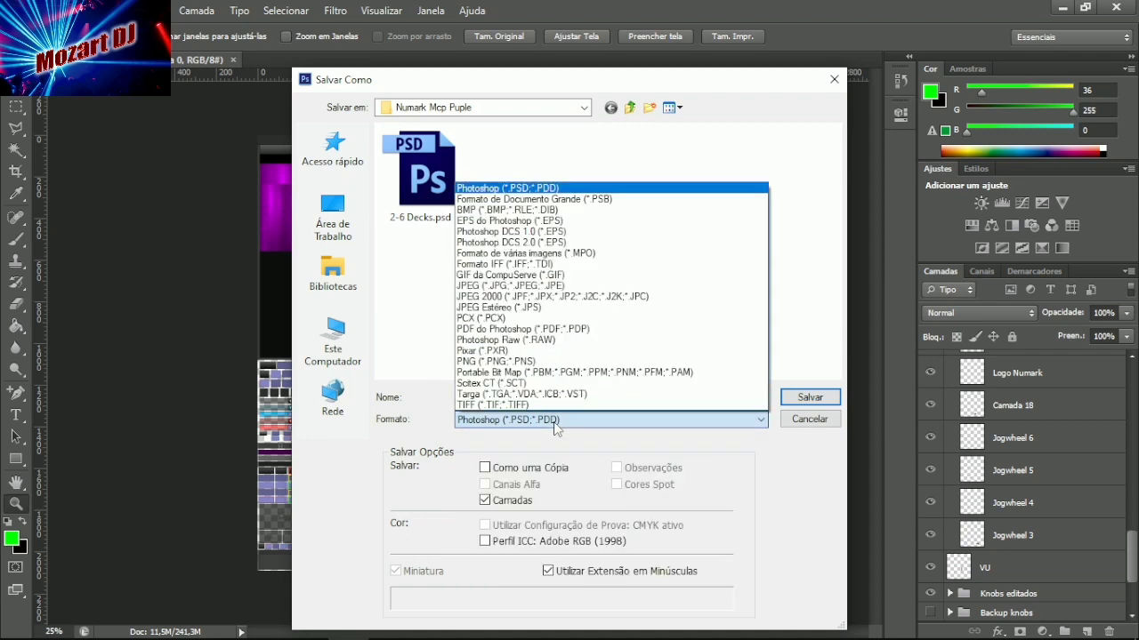
left_click(478, 362)
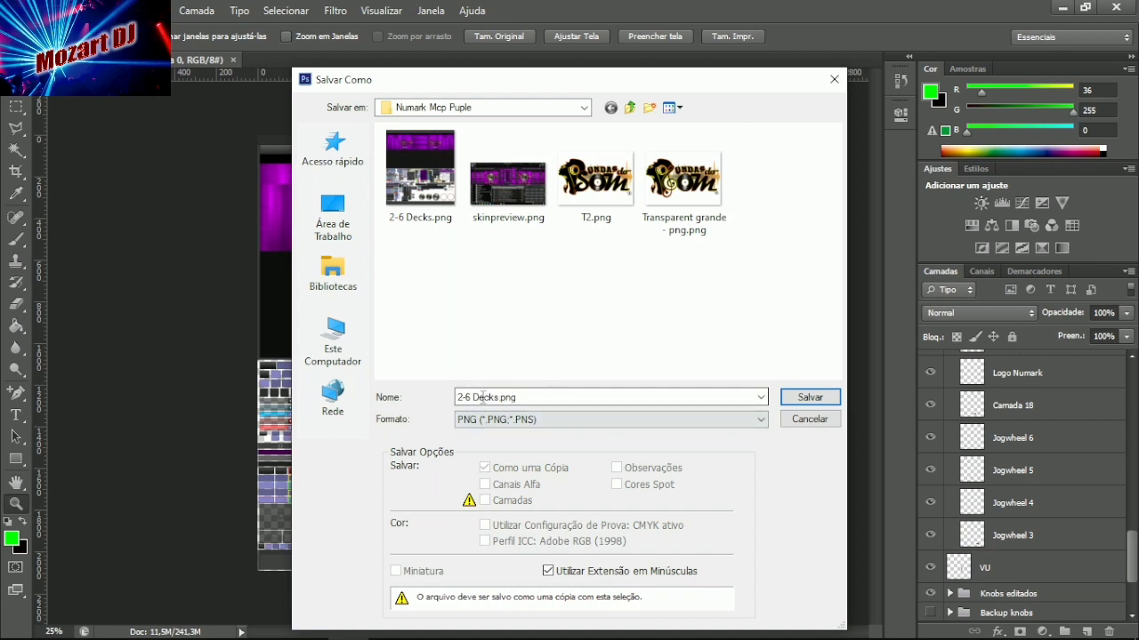
left_click(333, 227)
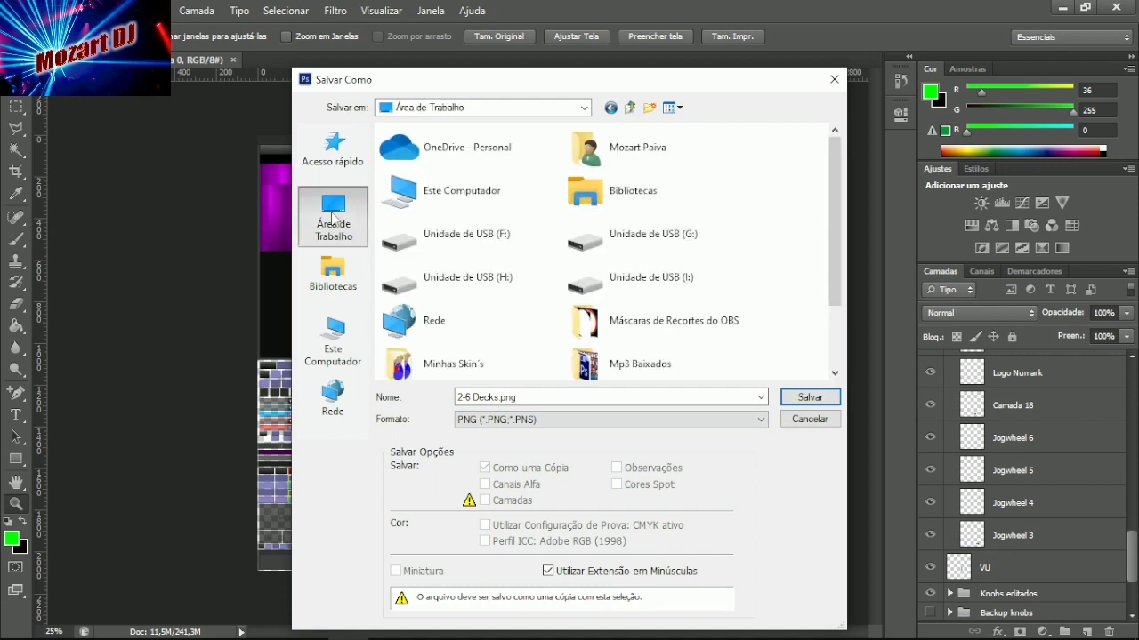
scroll(521, 236, "down", 2)
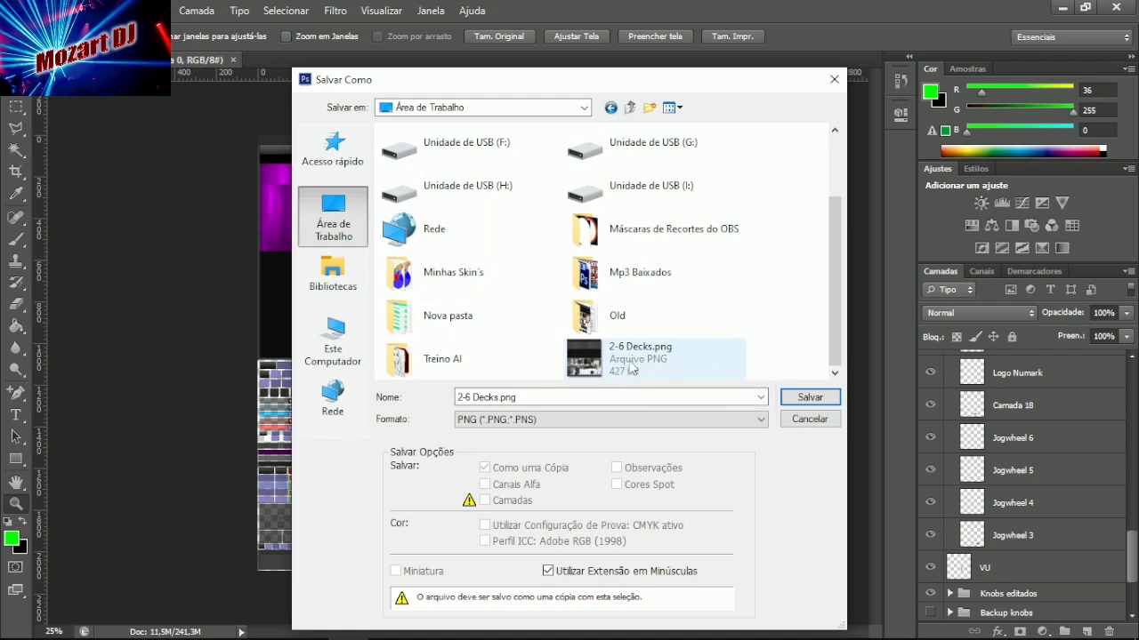
left_click(811, 399)
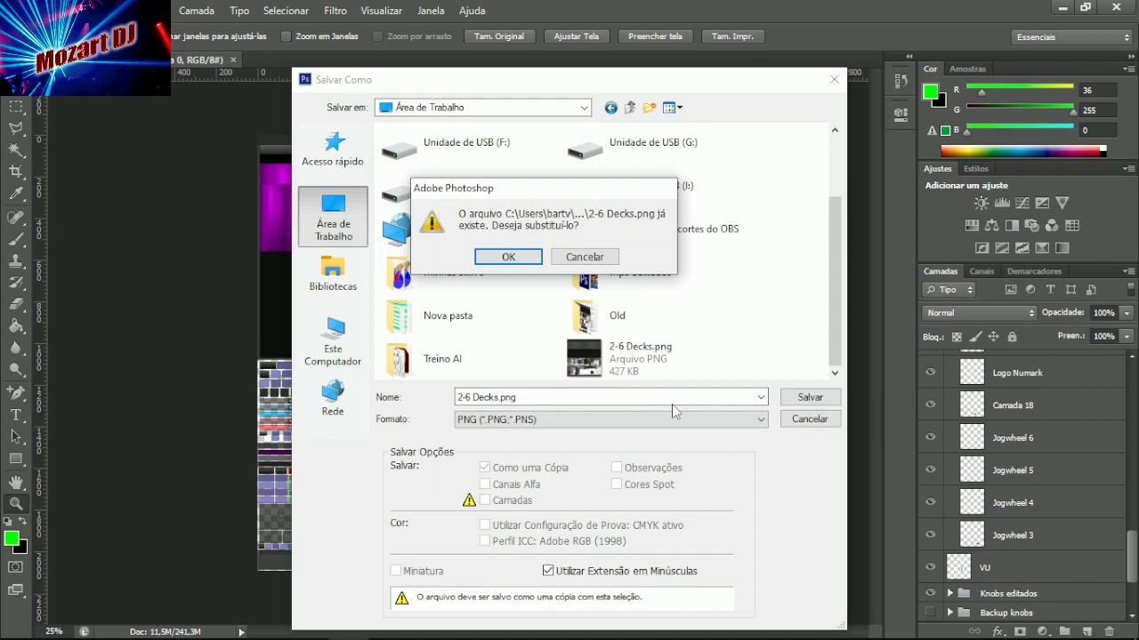
left_click(505, 258)
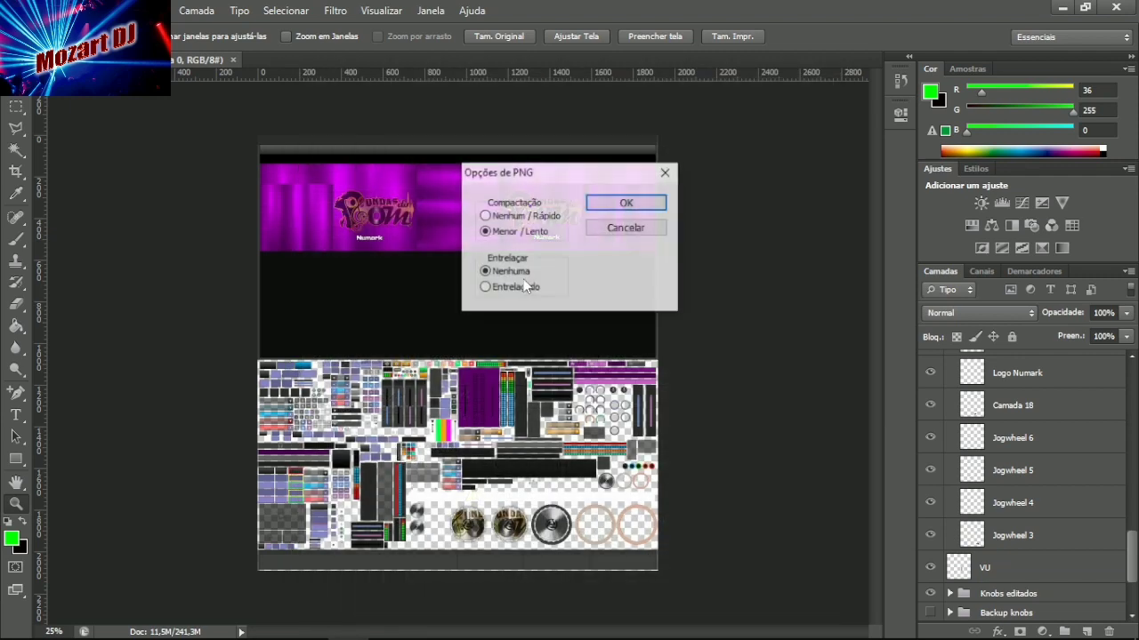
left_click(609, 204)
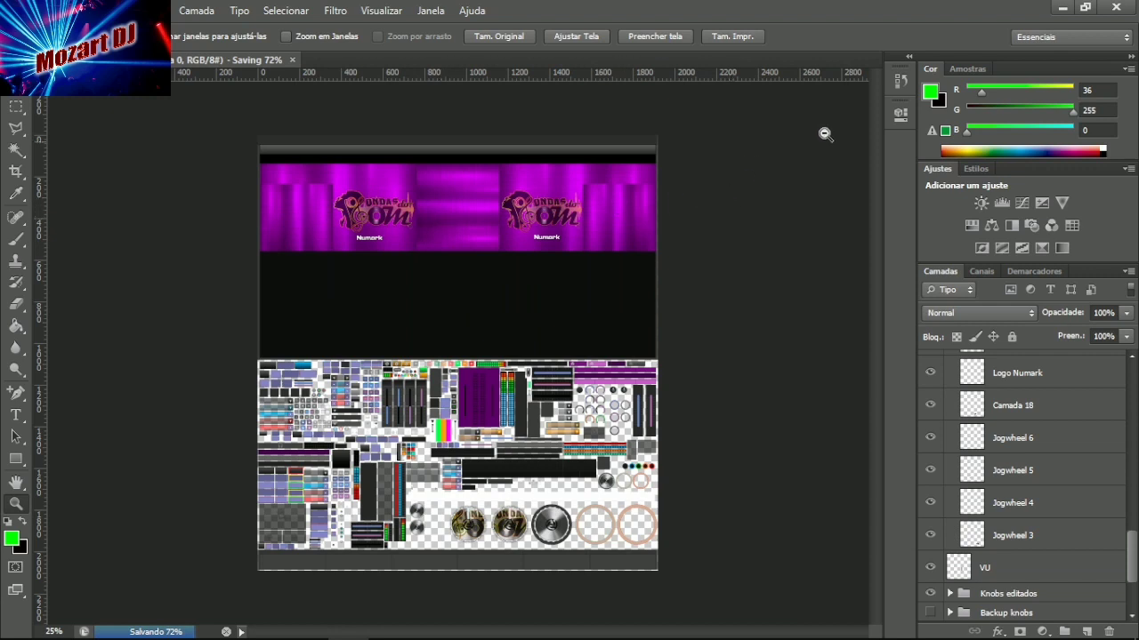
Switch to the Windows desktop and move the 2-6 Decks.png file to the middle of it.
key("alt+Tab")
key("alt+Tab")
key("alt+Tab")
key("alt+Tab")
key("alt+Tab")
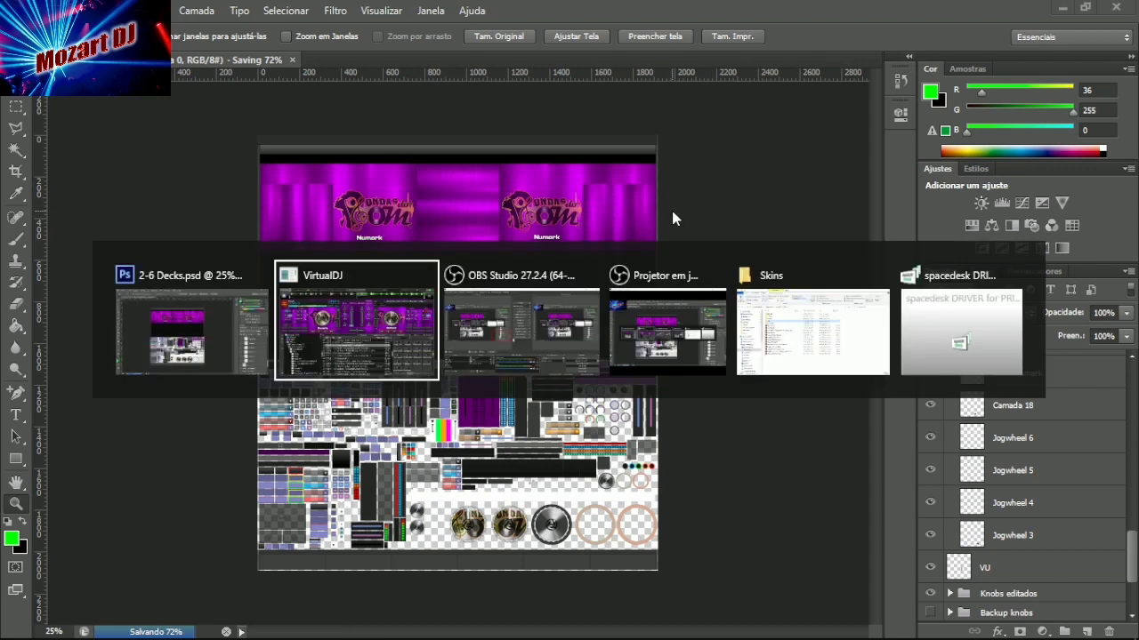
key("alt+Tab")
key("alt+Tab")
key("alt+Tab")
key("alt+Tab")
key("alt+Tab")
key("alt+Tab")
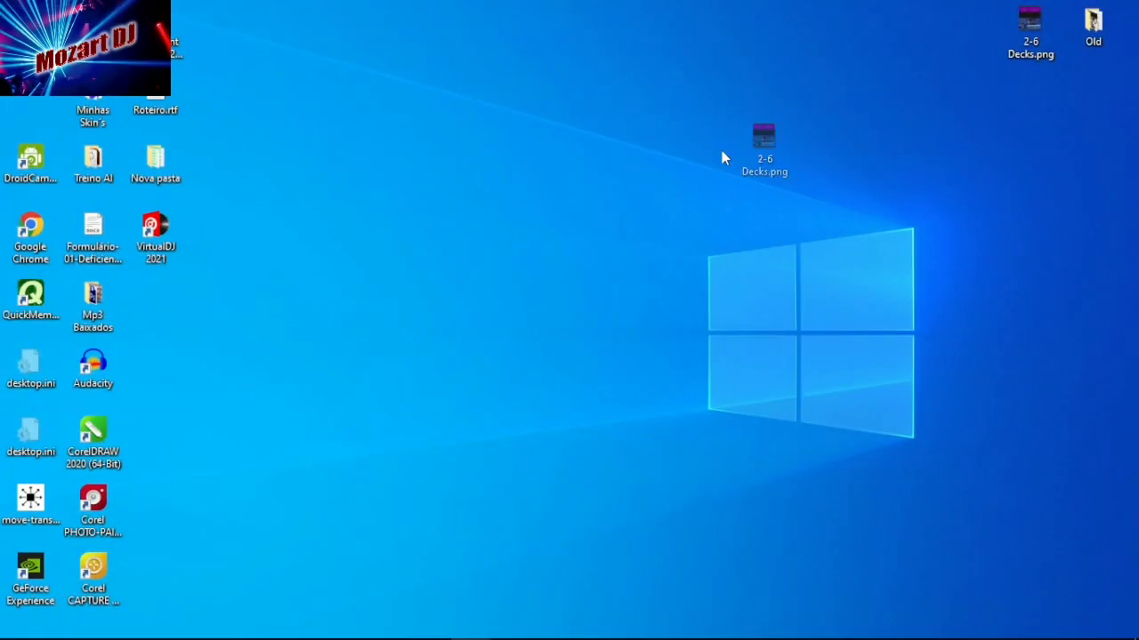
left_click_drag(722, 151, 530, 288)
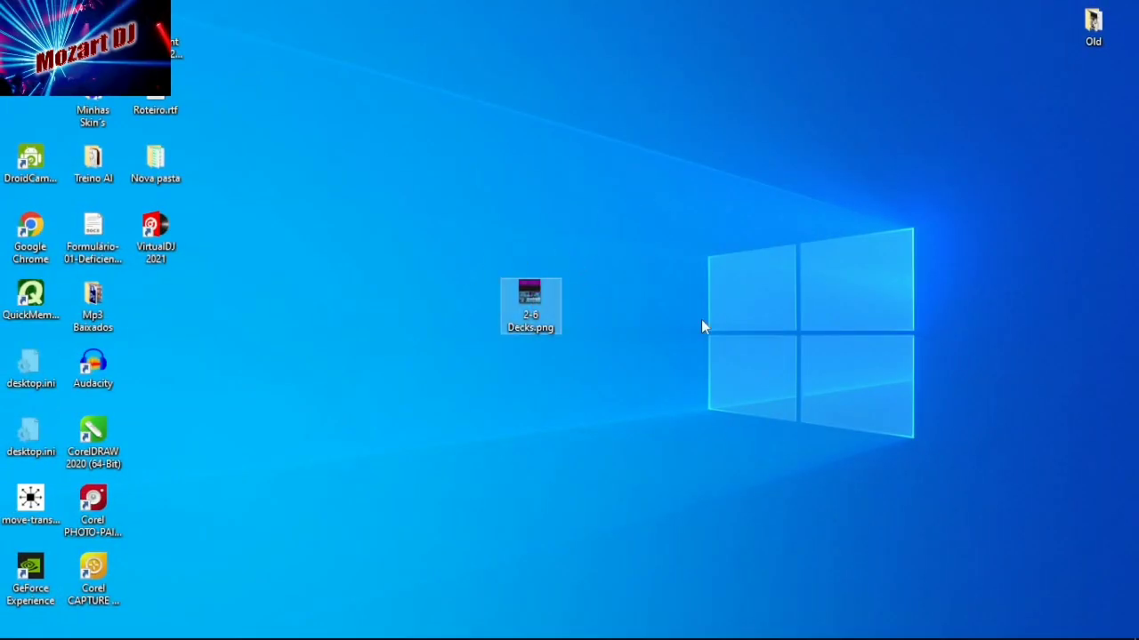
Open the exported 2-6 Decks.png from the desktop to check the image, and close the viewer.
key("Return")
key("Return")
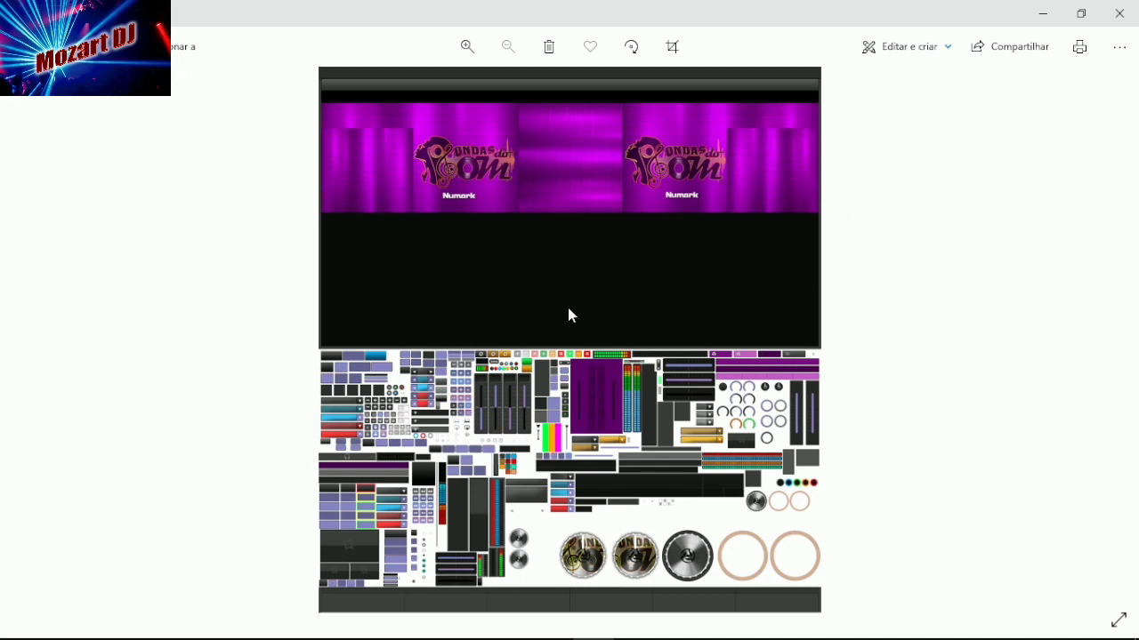
left_click(1120, 20)
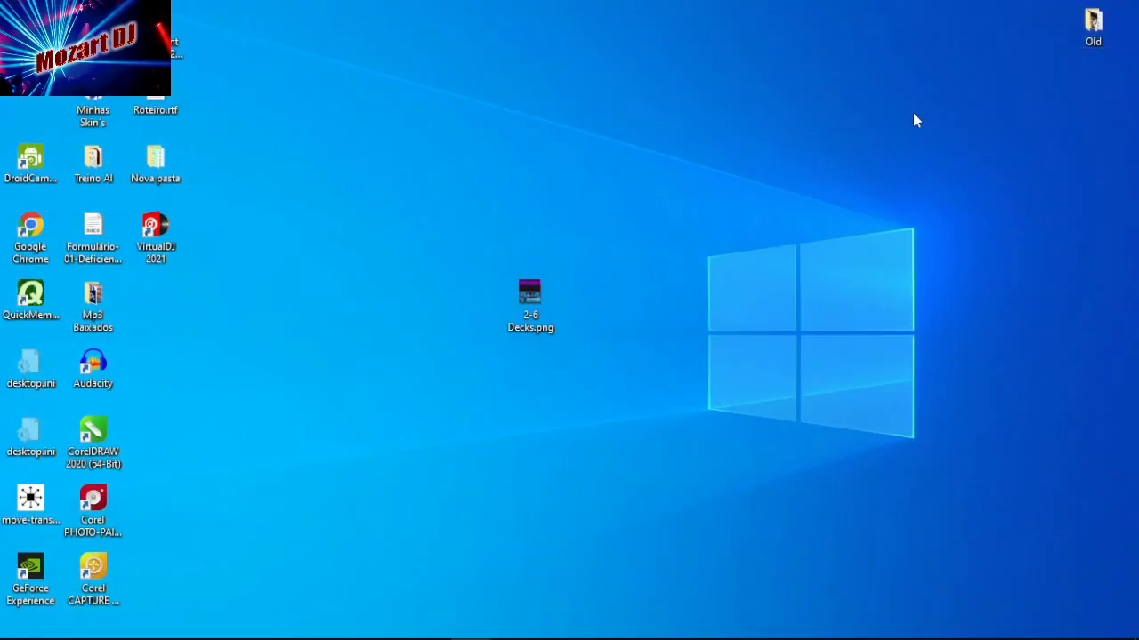
Copy 2-6 Decks.png from the desktop and open the Old folder inside Documents, VirtualDJ, Skins in File Explorer.
right_click(529, 294)
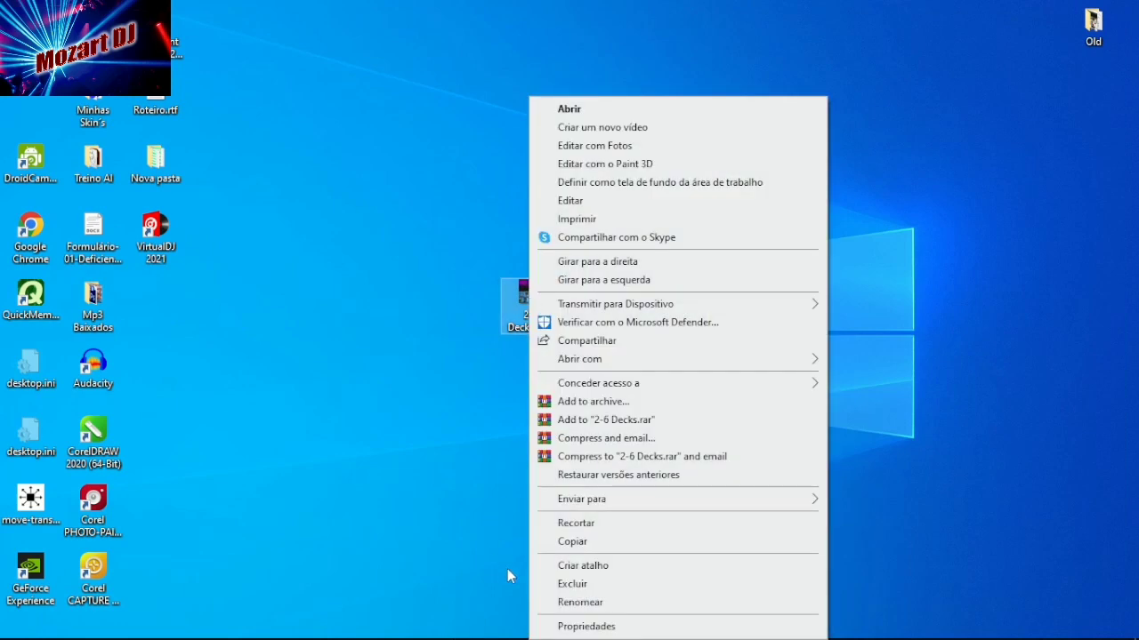
left_click(564, 548)
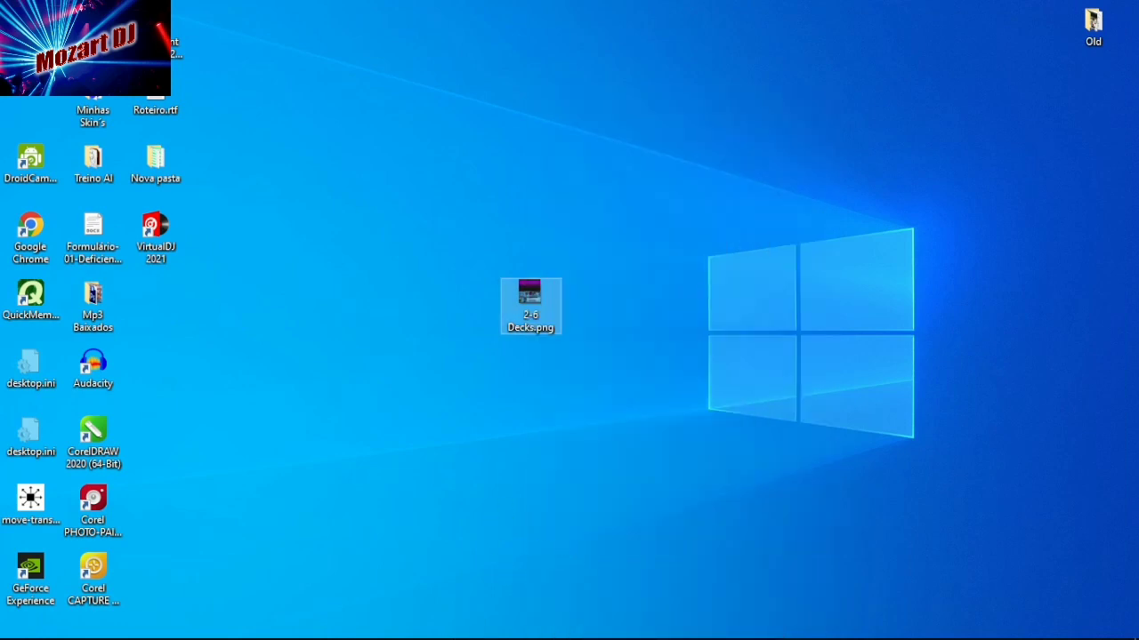
left_click(184, 623)
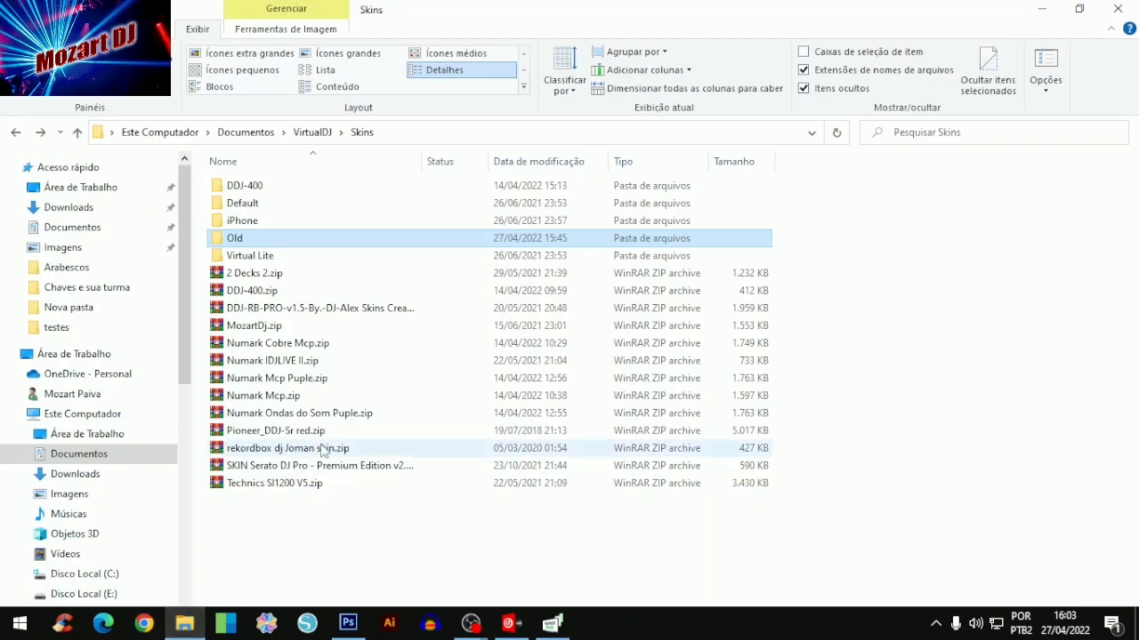
left_click(83, 235)
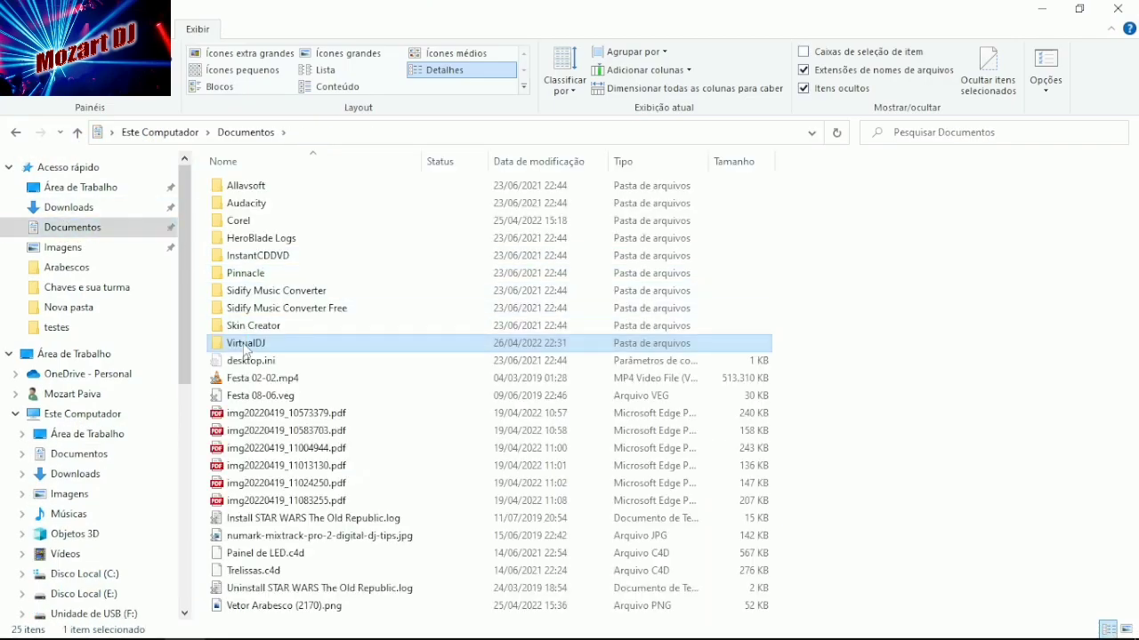
double_click(245, 347)
double_click(236, 433)
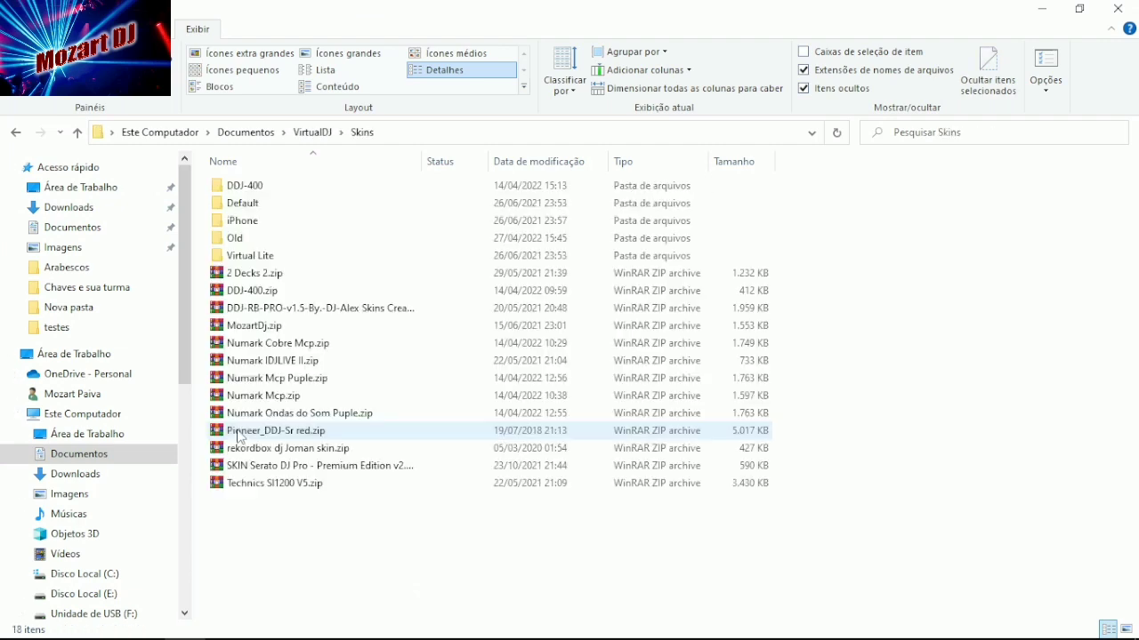
left_click(242, 236)
double_click(227, 241)
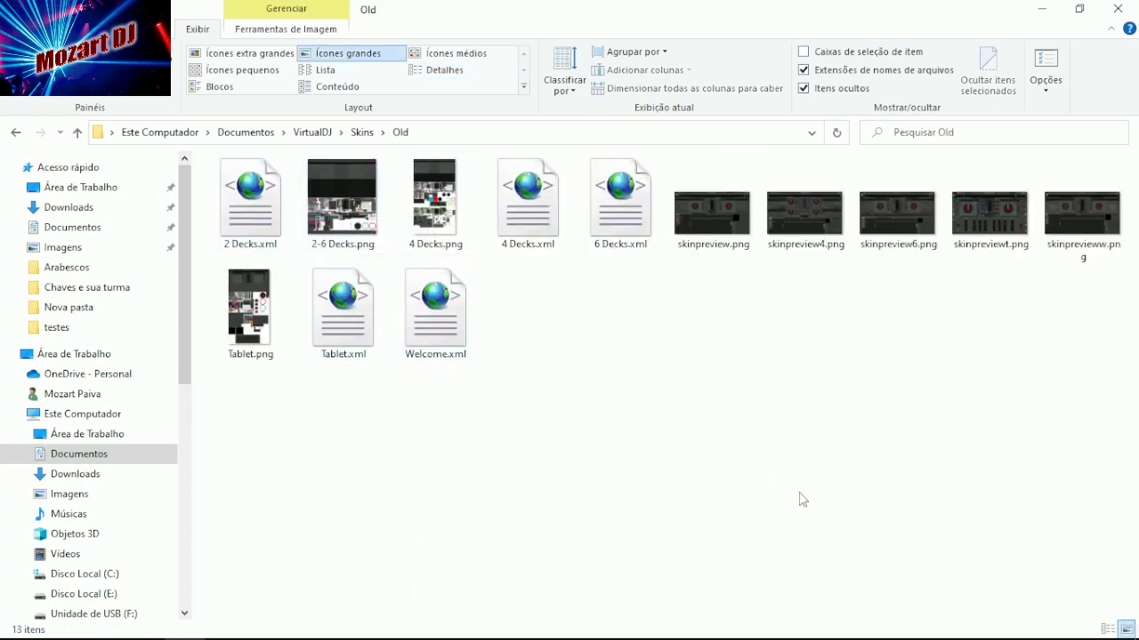
Paste 2-6 Decks.png into the Old skin folder, replacing the existing file of the same name.
right_click(634, 406)
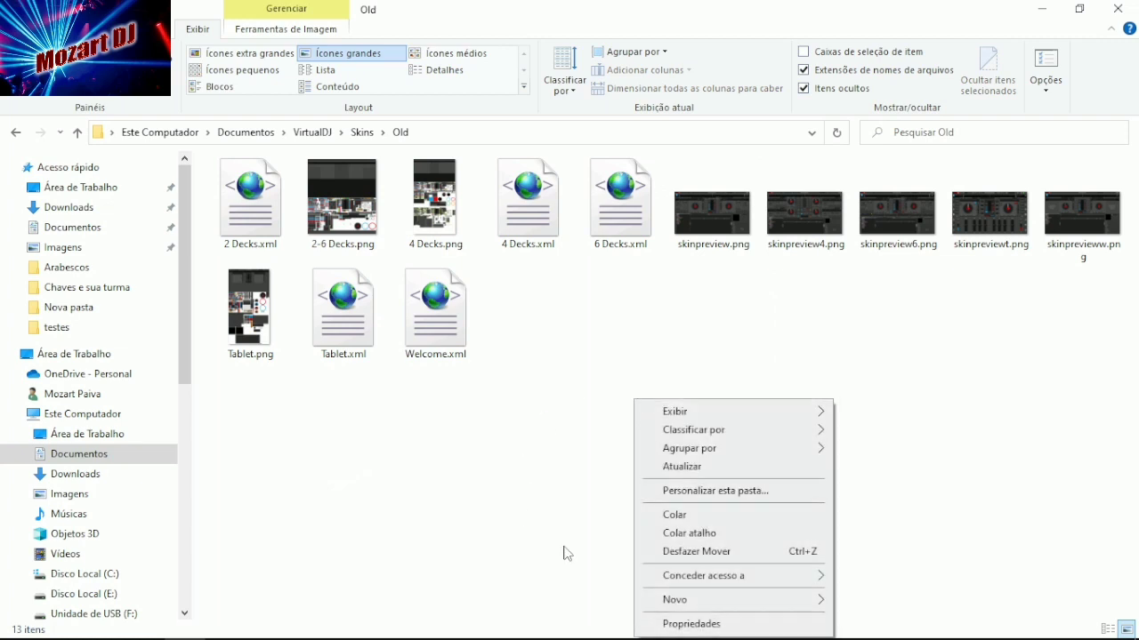
left_click(655, 520)
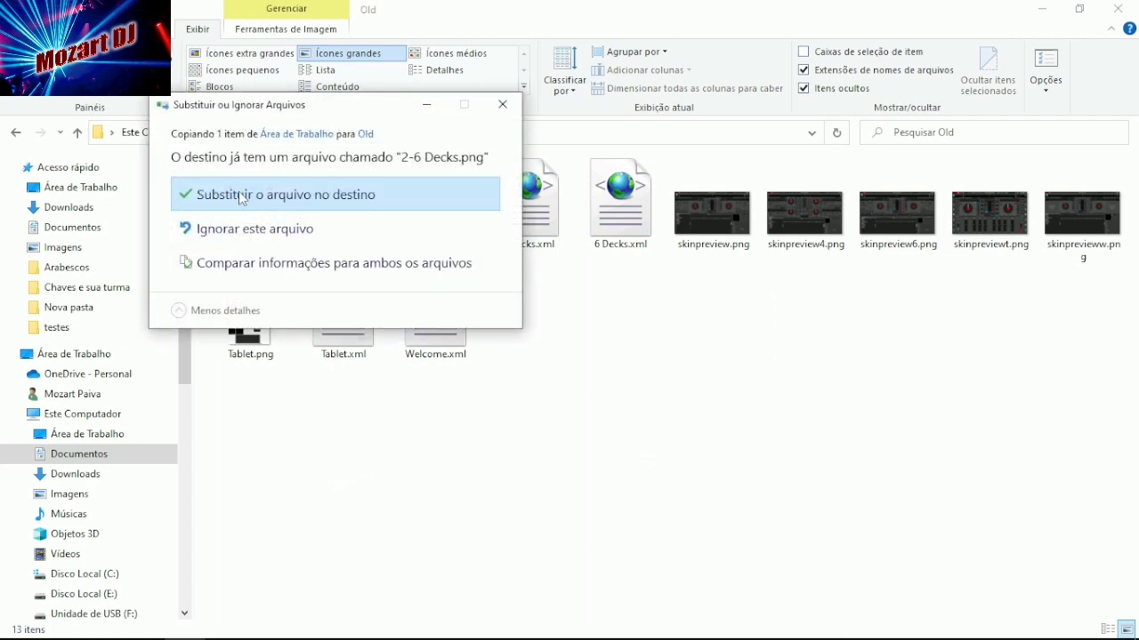
left_click(244, 198)
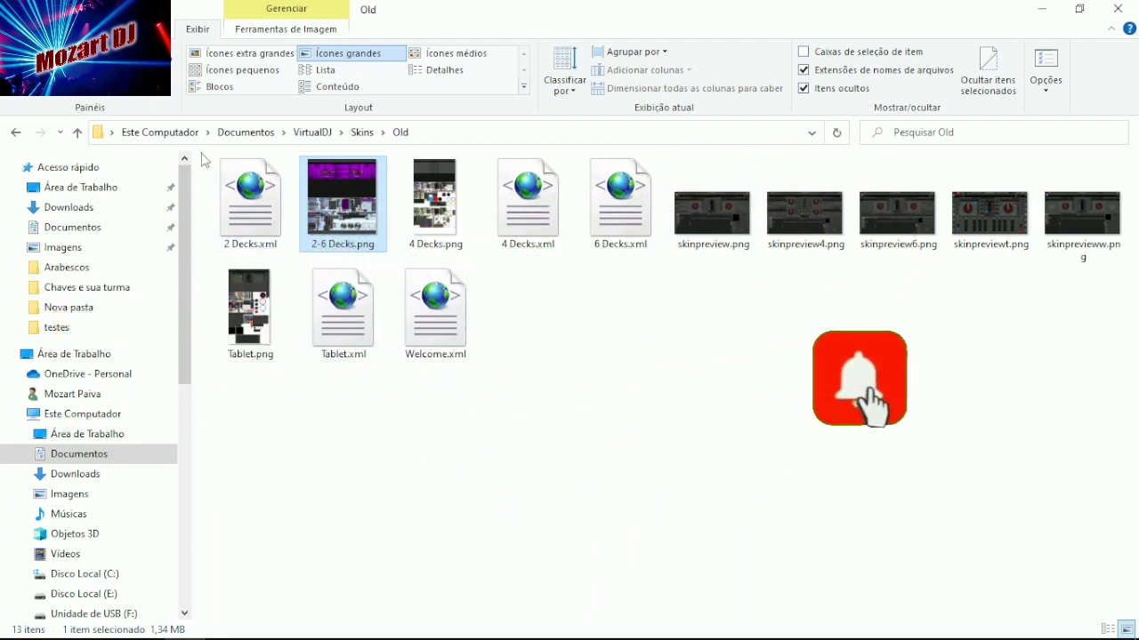
Start a WinRAR archive of all the files in the Old folder and name it Tutorial youtube.
left_click_drag(203, 155, 1134, 405)
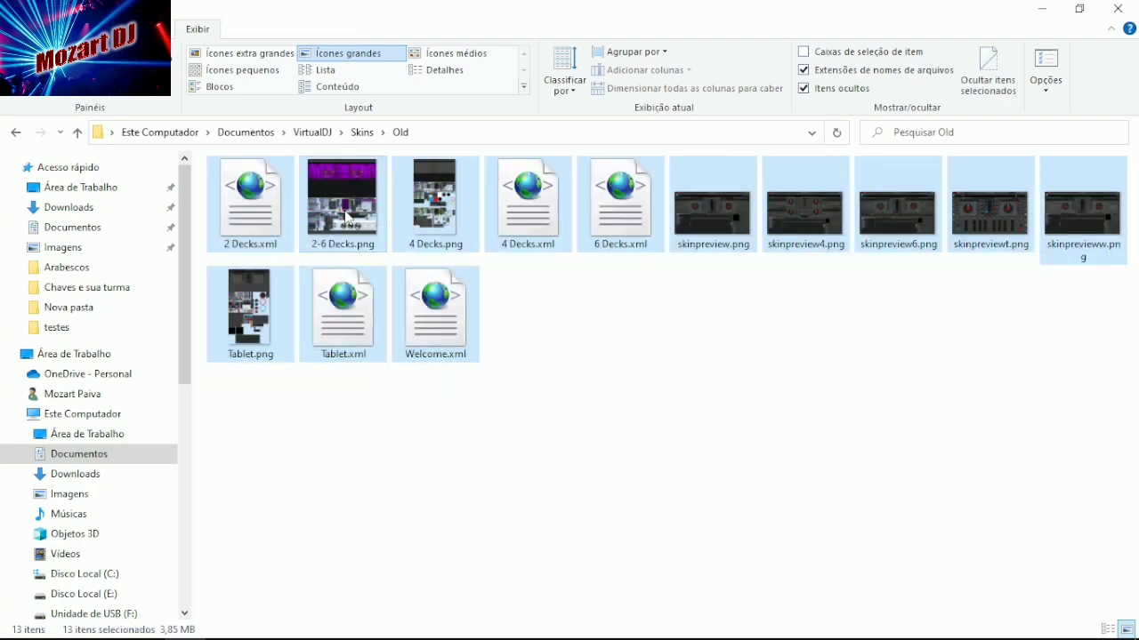
right_click(343, 216)
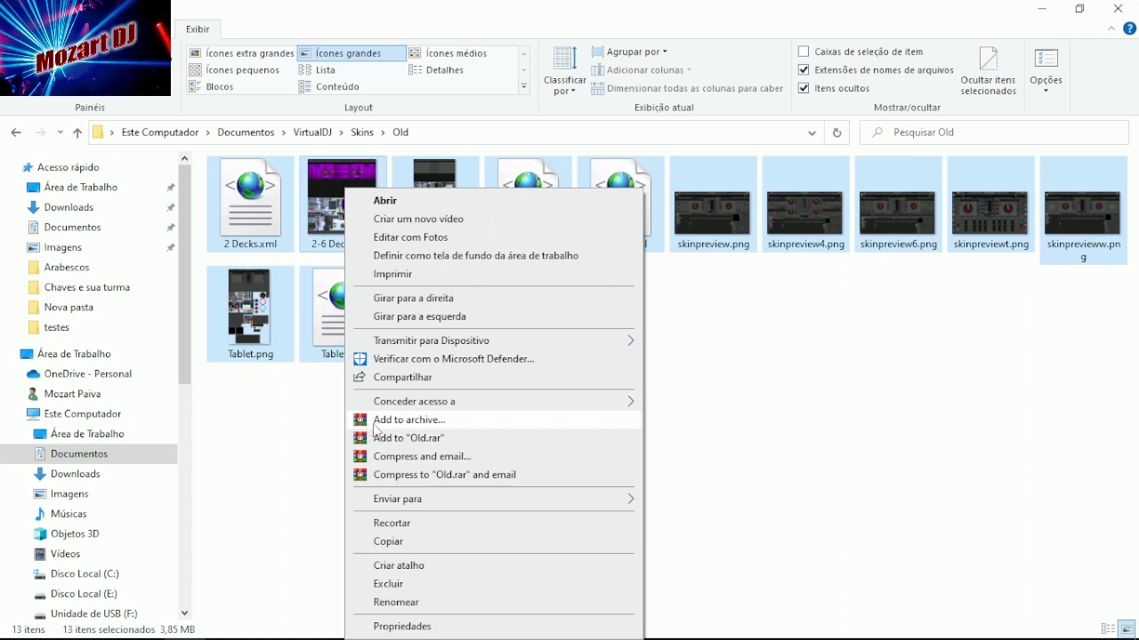
left_click(362, 422)
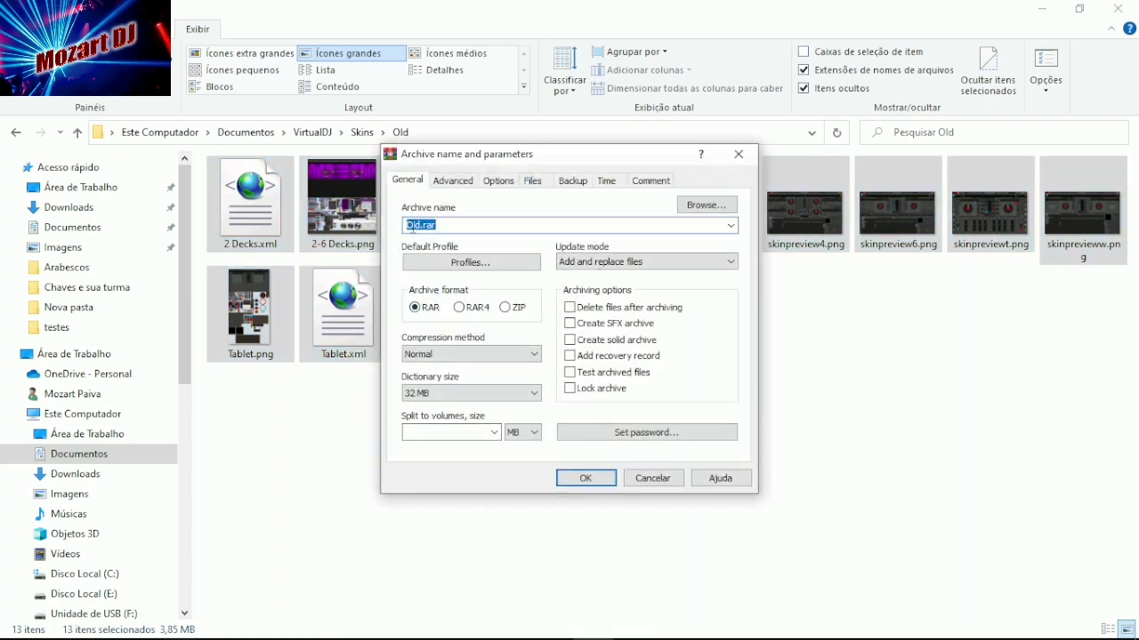
left_click(419, 225)
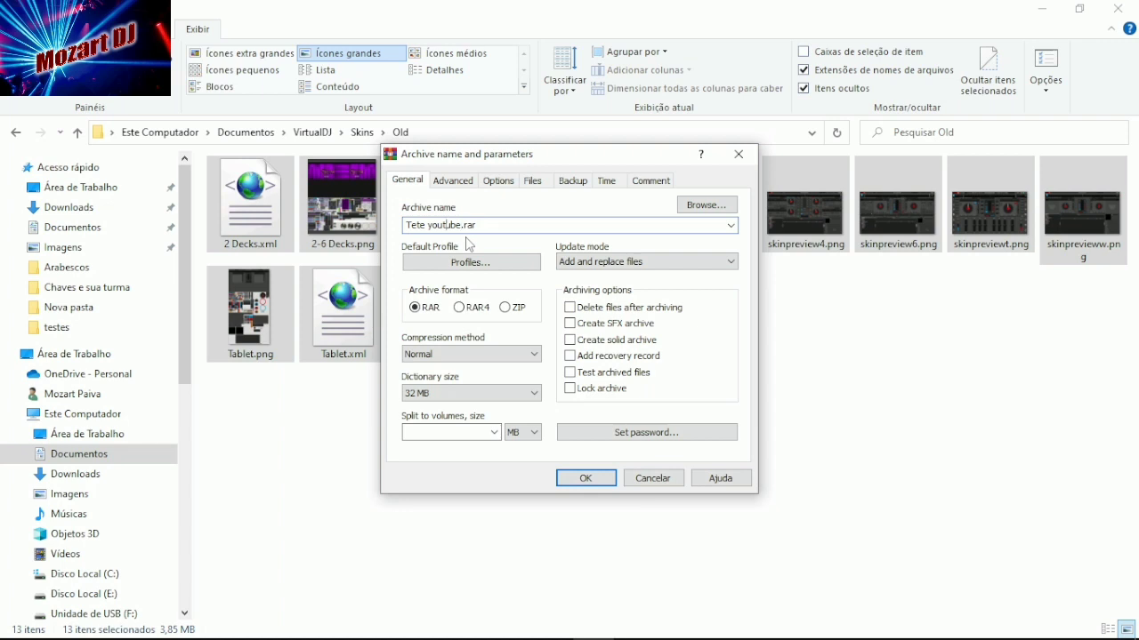
key("BackSpace")
key("BackSpace")
key("BackSpace")
key("BackSpace")
type("utorial")
Set the archive format to ZIP and create the archive.
left_click_drag(522, 161, 824, 238)
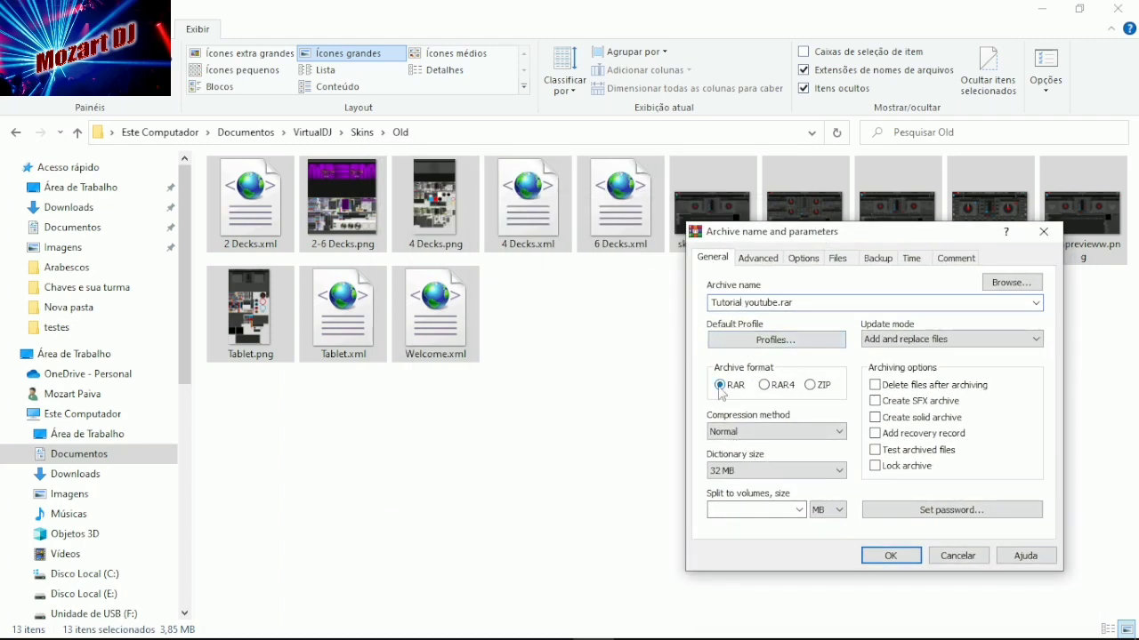
left_click(810, 385)
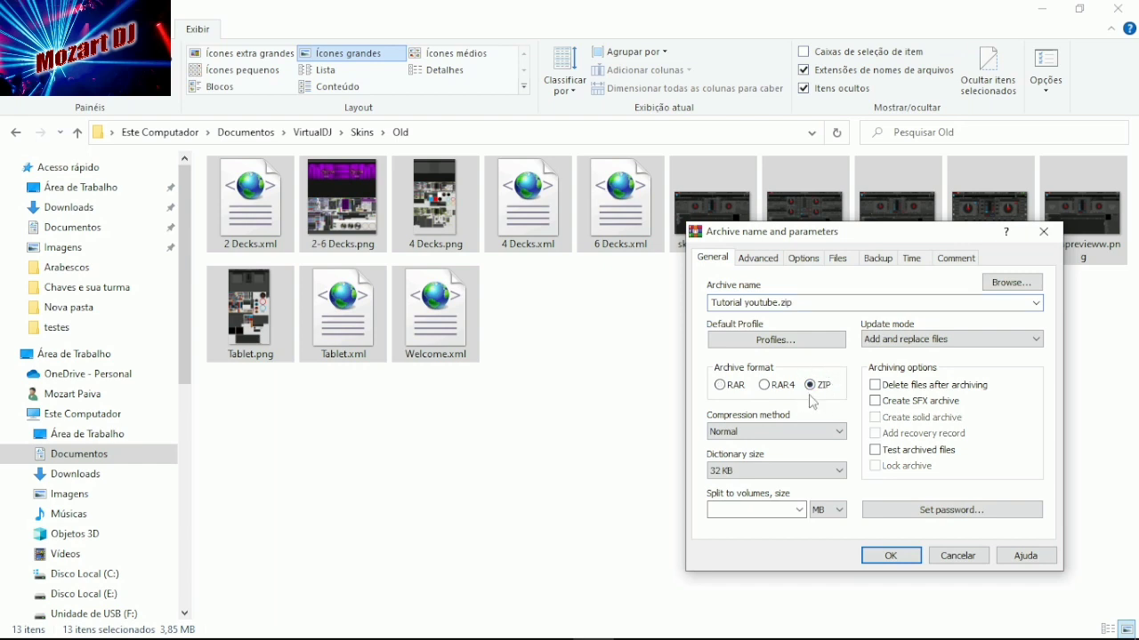
left_click(891, 556)
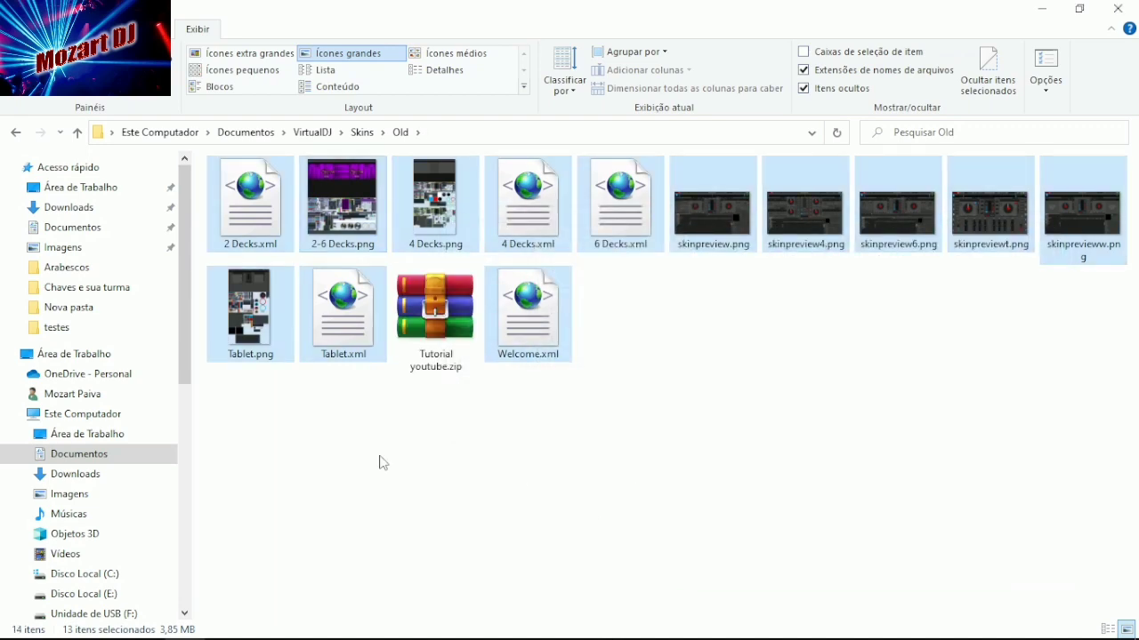
Move Tutorial youtube.zip from the Old folder into the VirtualDJ Skins folder.
right_click(426, 308)
left_click(469, 524)
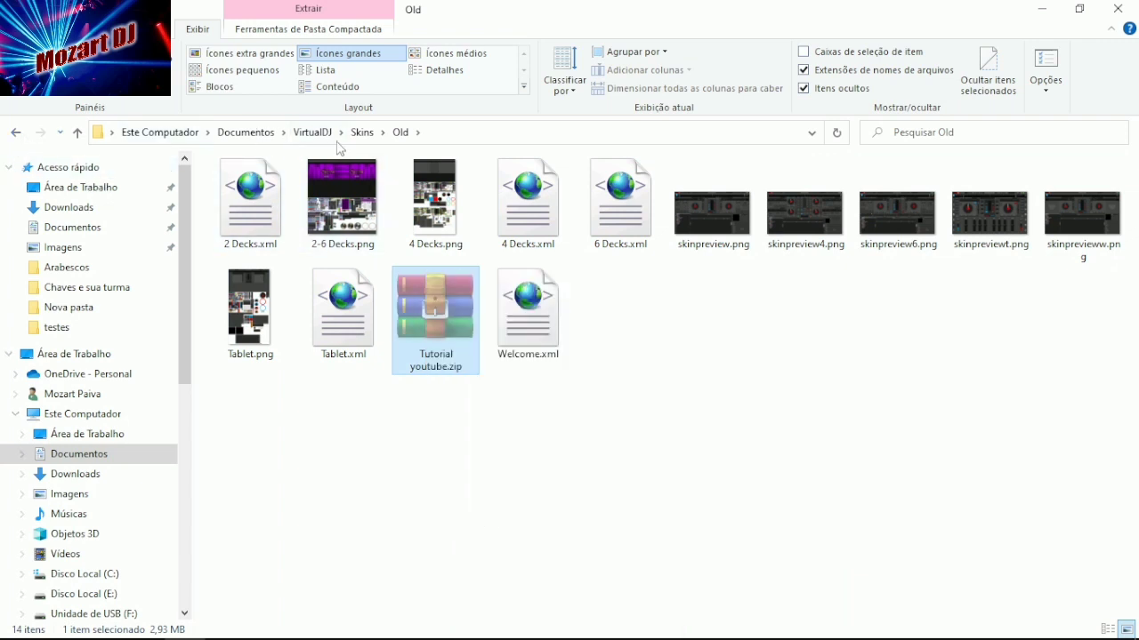
left_click(362, 133)
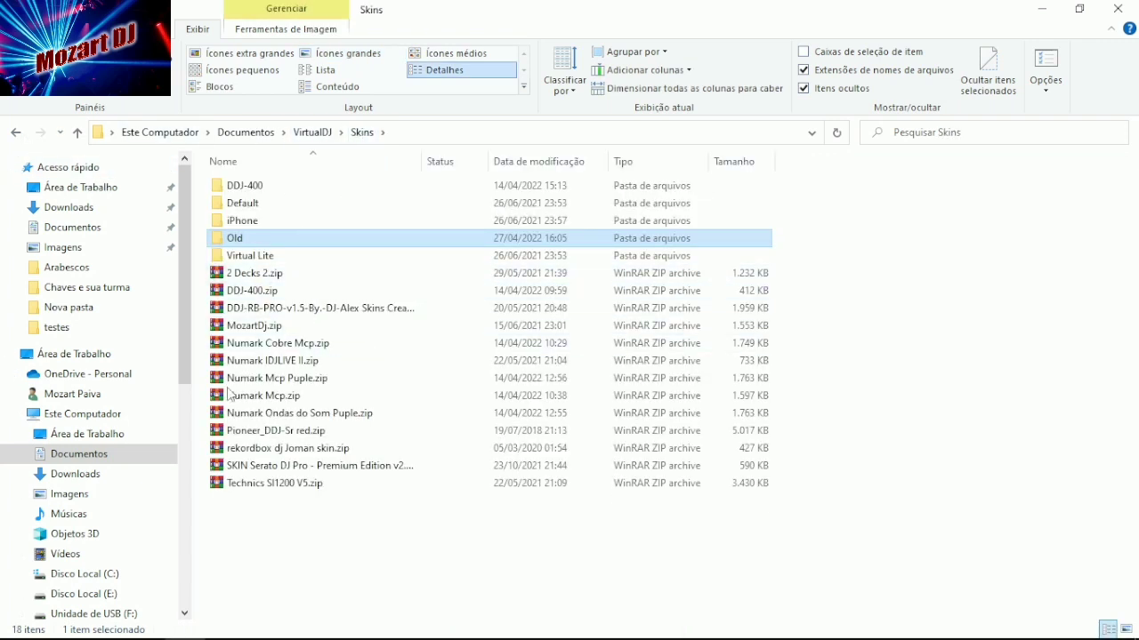
right_click(311, 541)
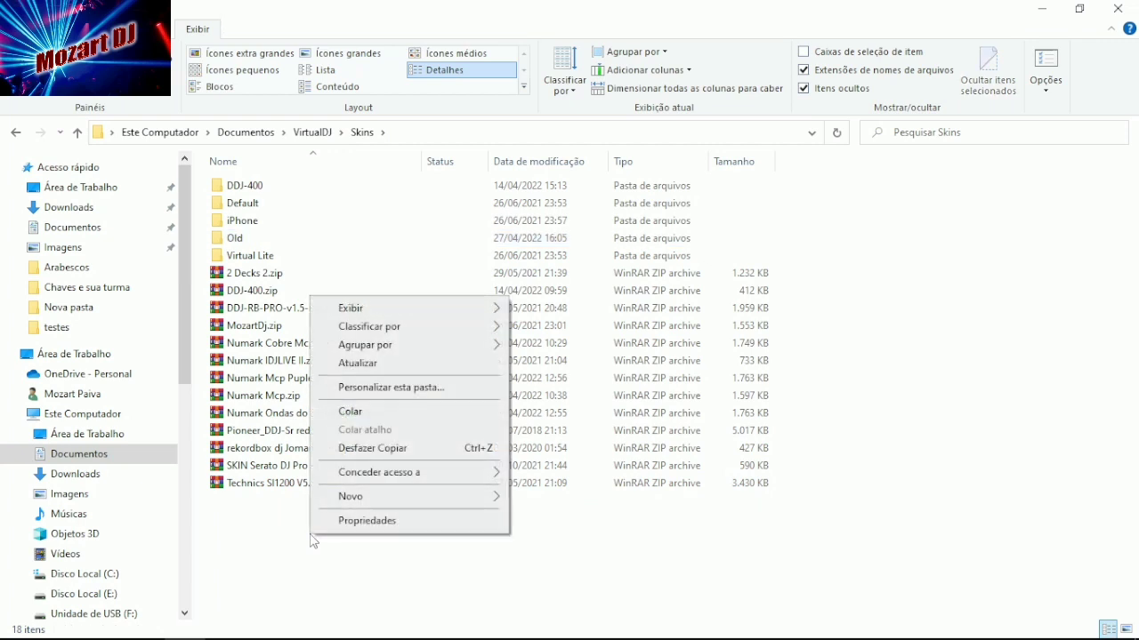
left_click(375, 409)
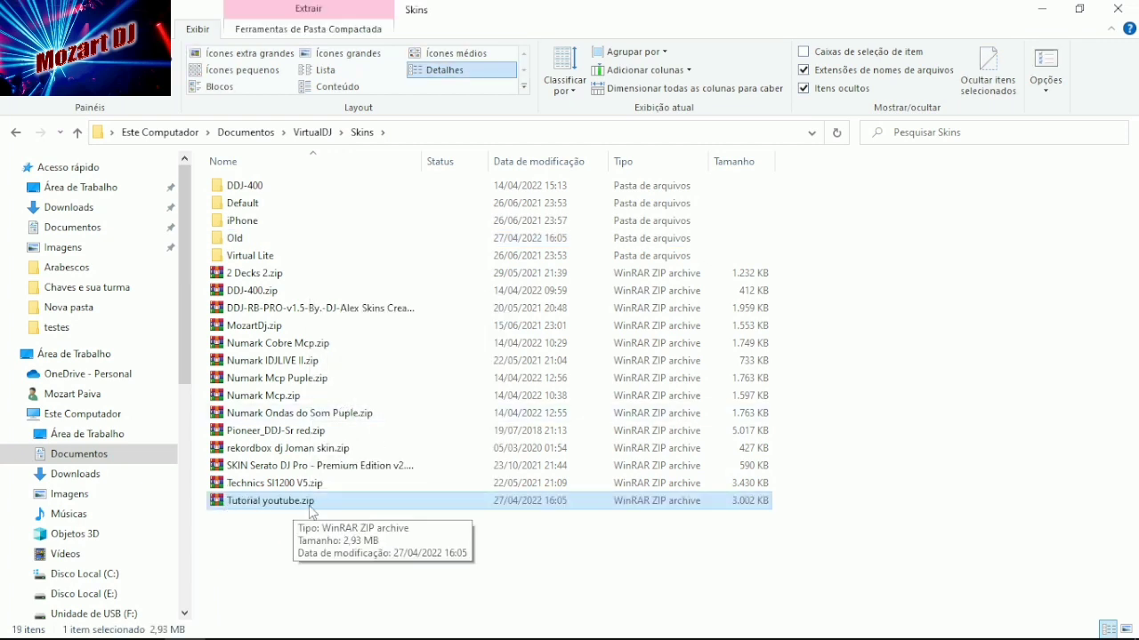
Open Tutorial youtube.zip in WinRAR to check the packaged skin files, and close the archive.
double_click(222, 502)
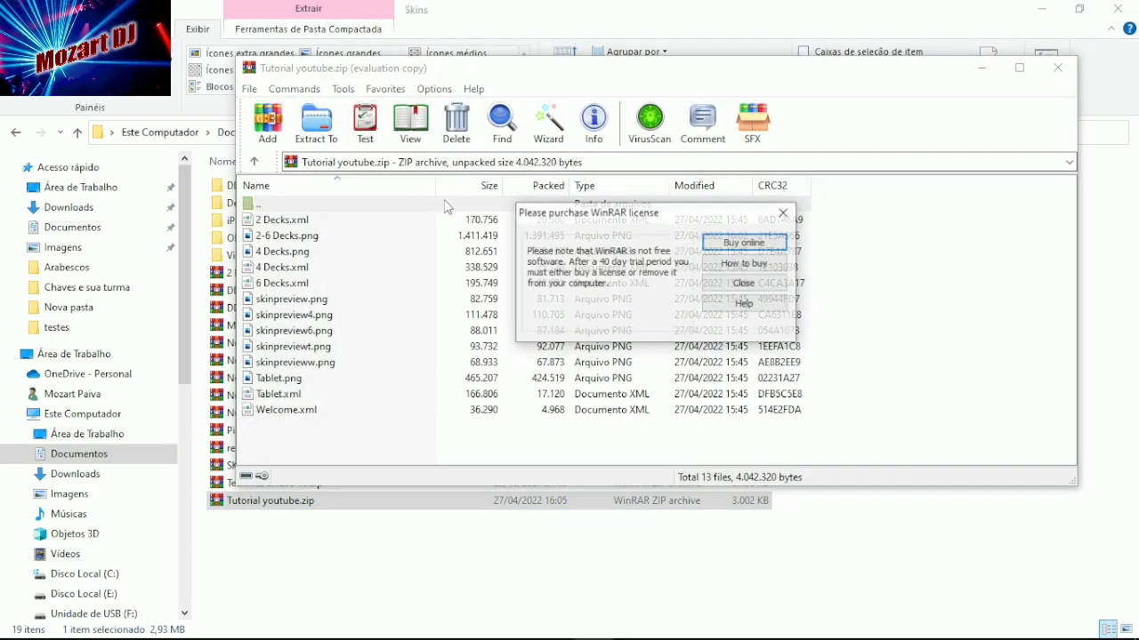
left_click(712, 285)
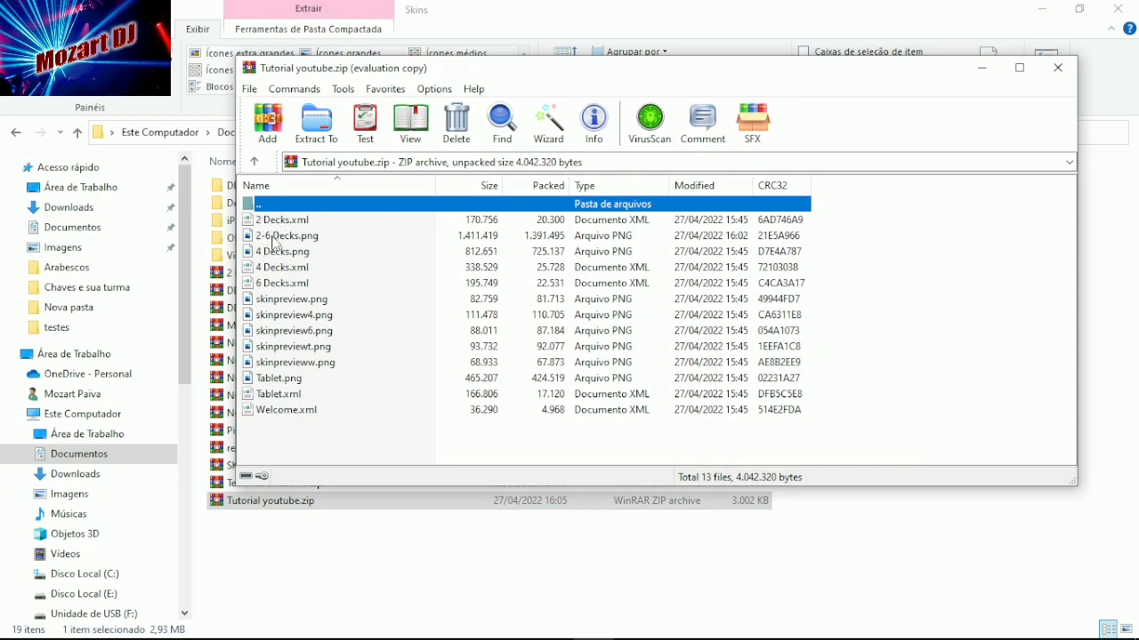
left_click(1057, 68)
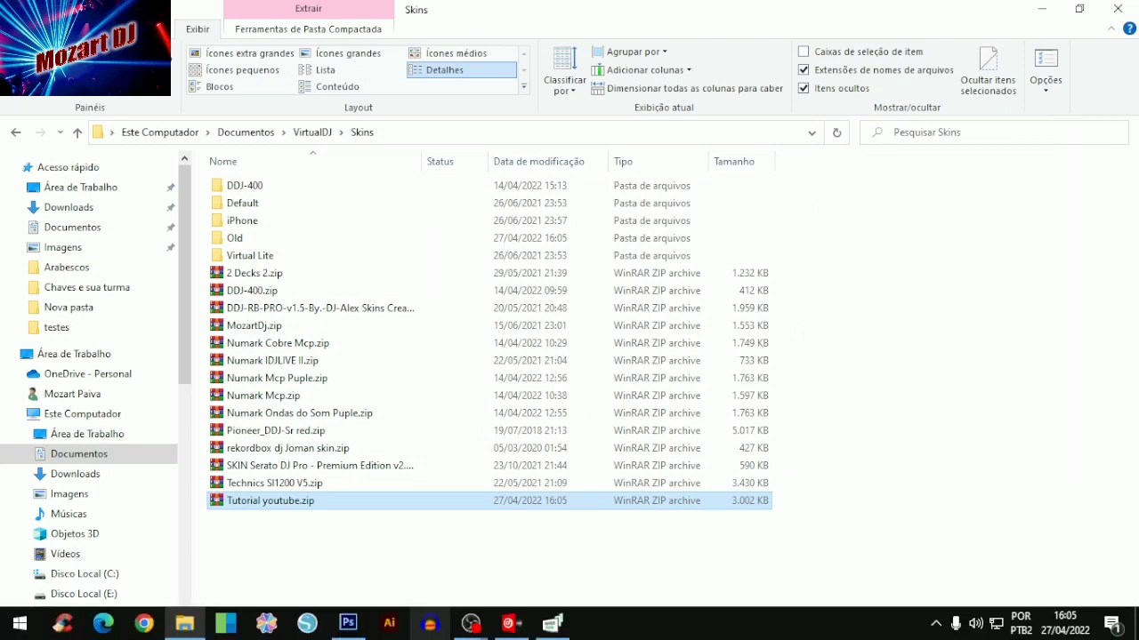
Switch to VirtualDJ and choose the Tutorial youtube skin in the interface settings.
left_click(470, 624)
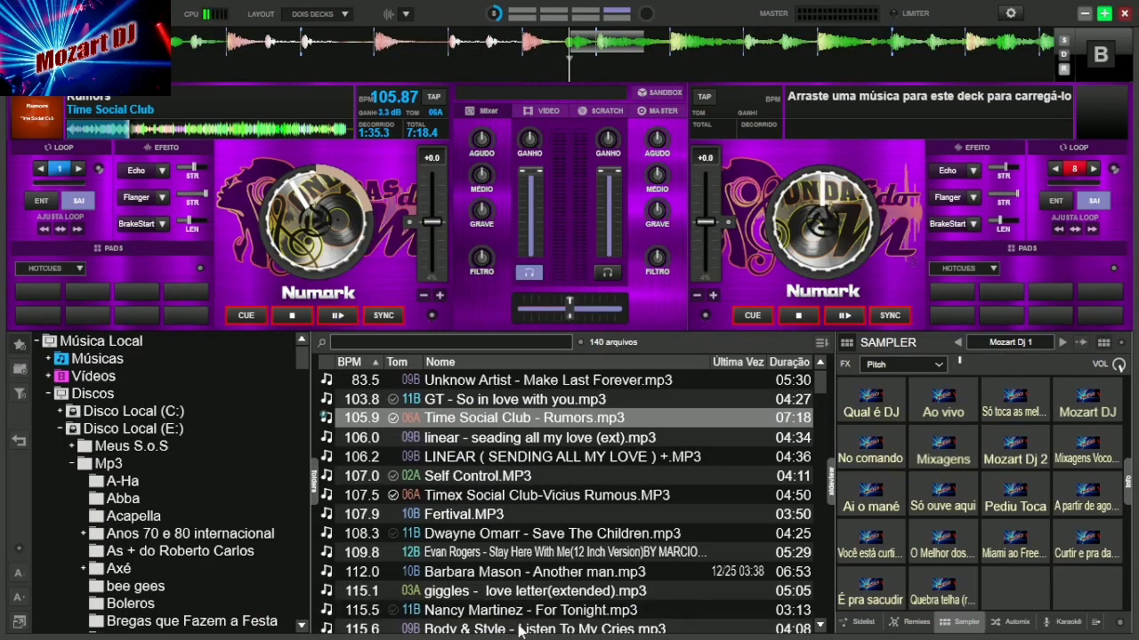
left_click(1010, 13)
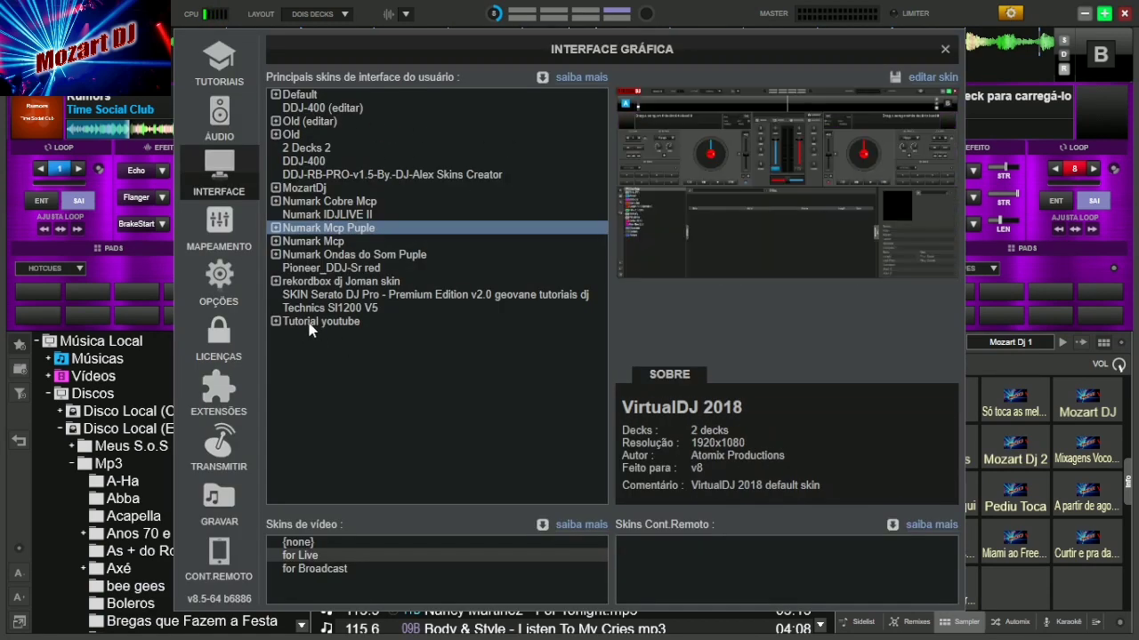
left_click(311, 325)
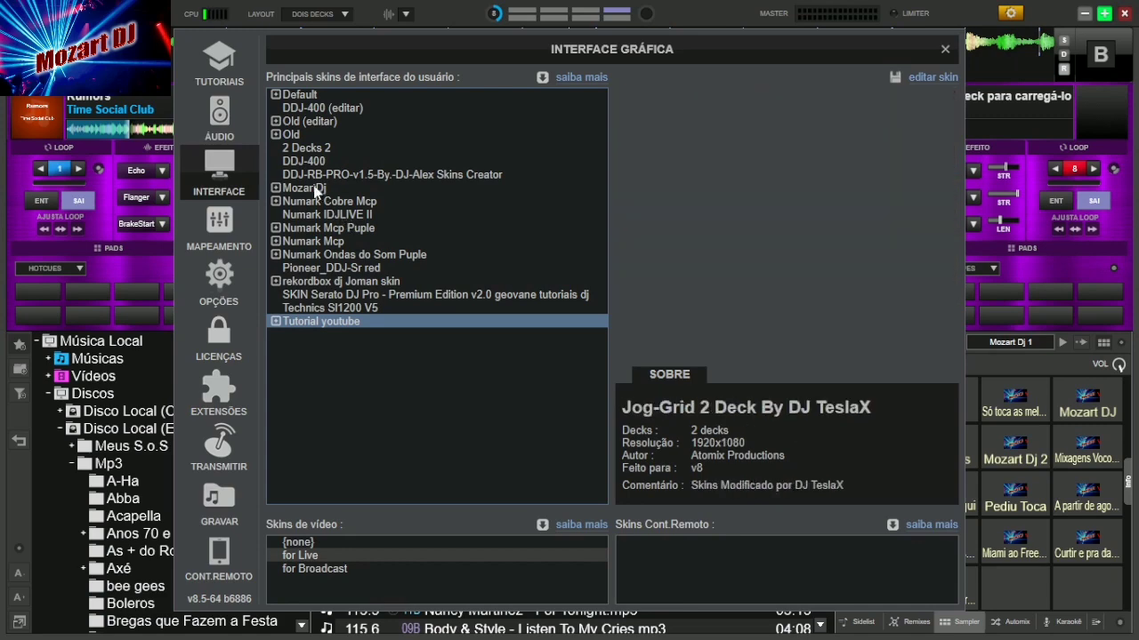
Try to load the MozartDj skin, dismiss the message, and apply the Numark Mcp skin instead.
left_click(311, 187)
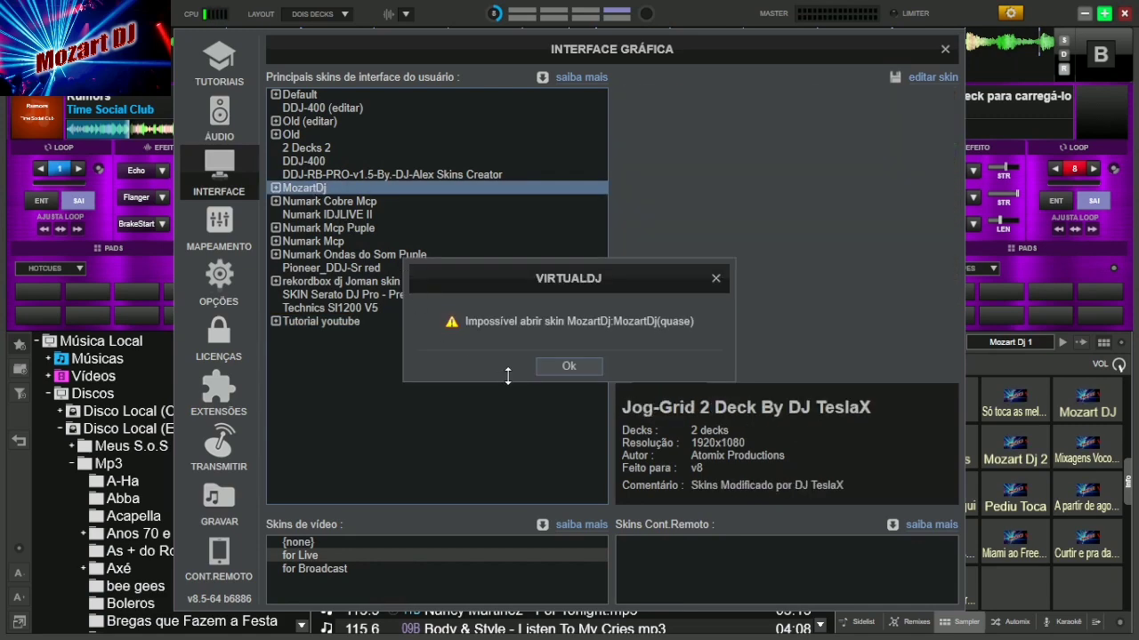
left_click(576, 368)
left_click(343, 241)
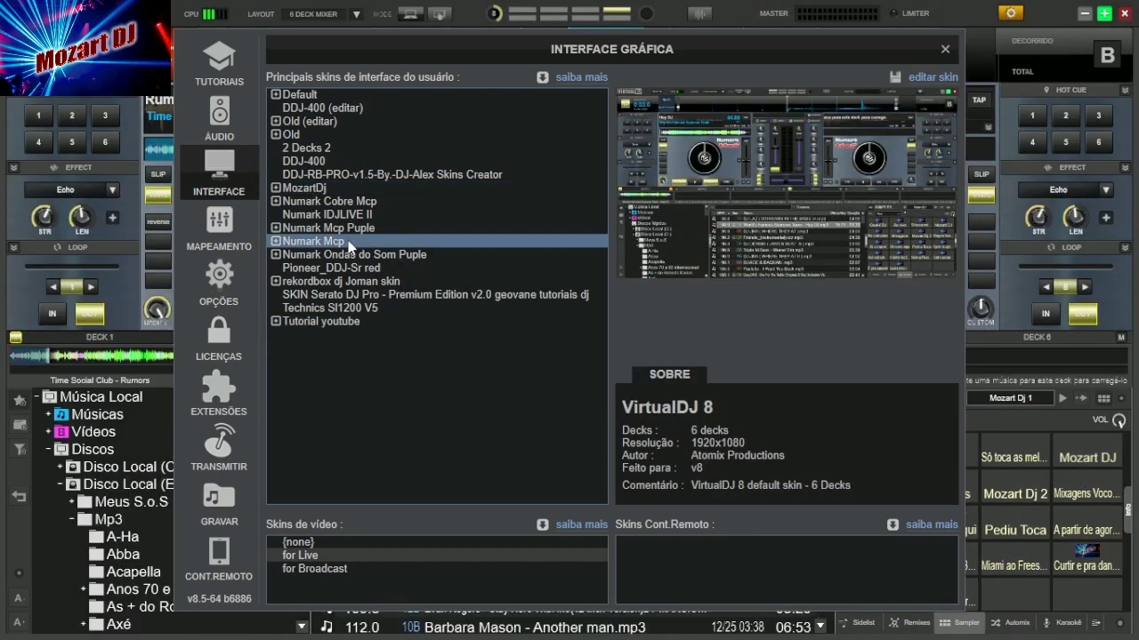
left_click(944, 48)
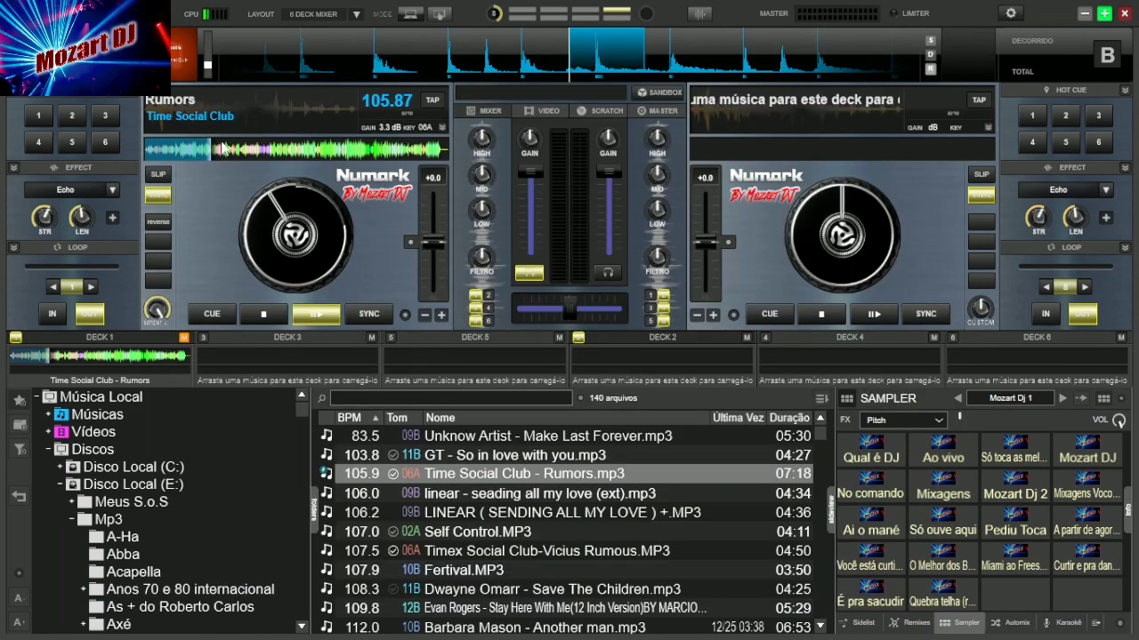
Apply the Tutorial youtube skin in the interface settings and close them.
left_click(1012, 15)
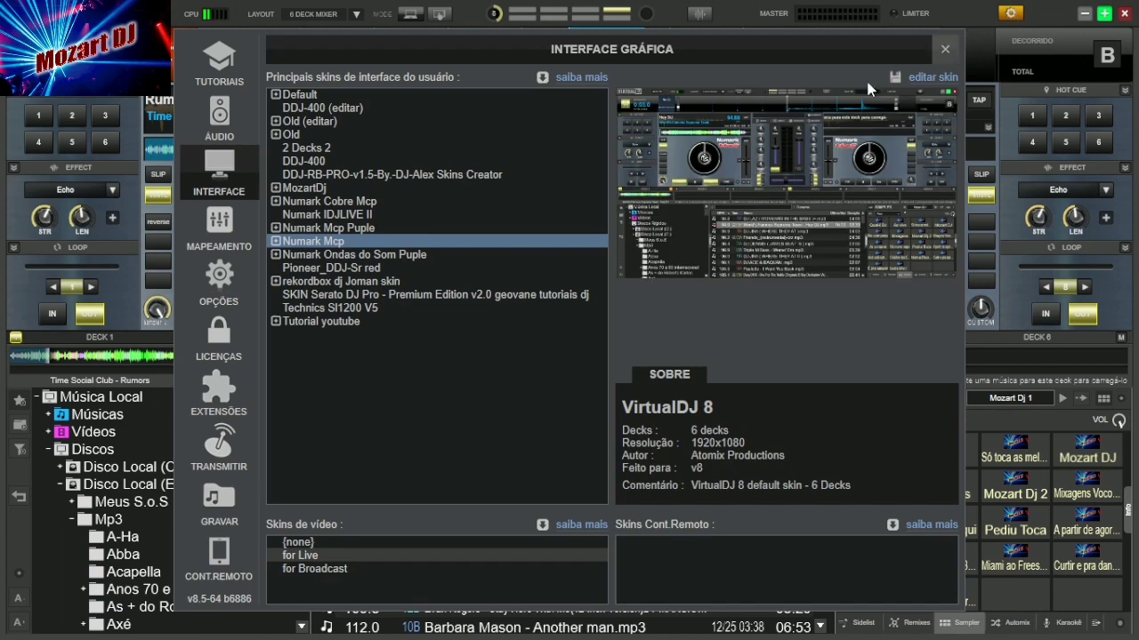
left_click(322, 321)
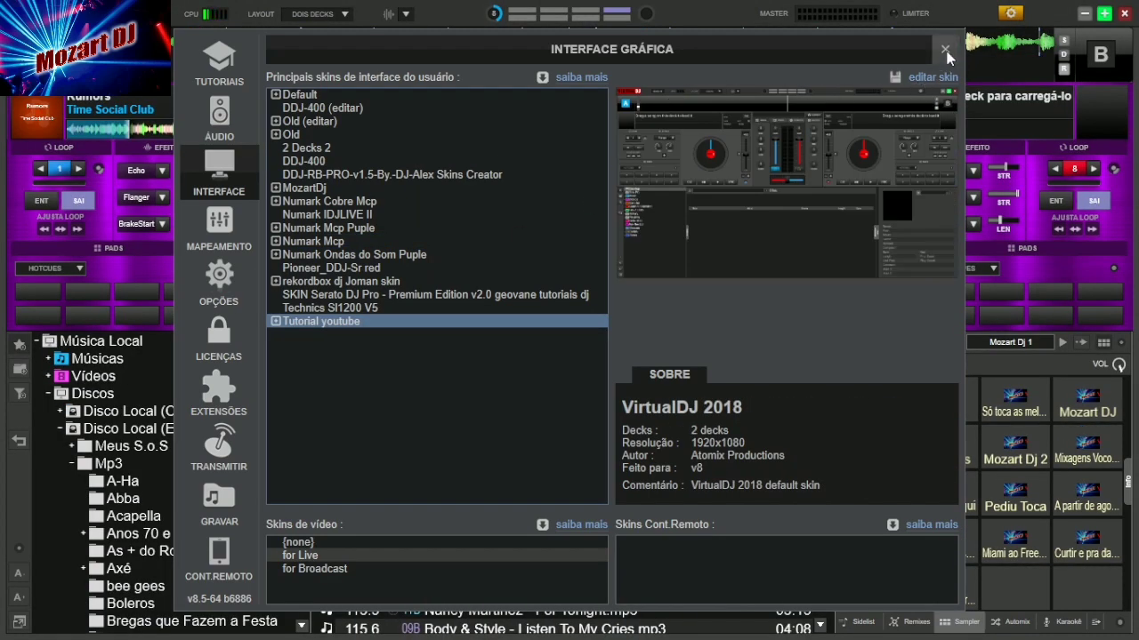
left_click(945, 49)
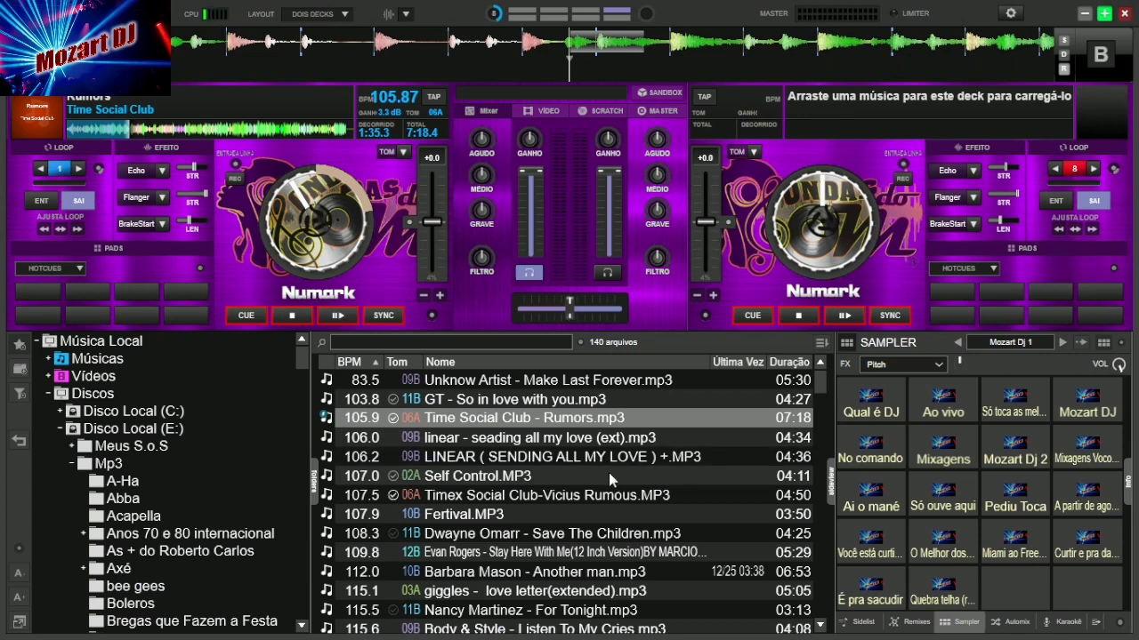
Switch to File Explorer and open 2 Decks.xml from the Old skin folder in Notepad.
key("alt+Tab")
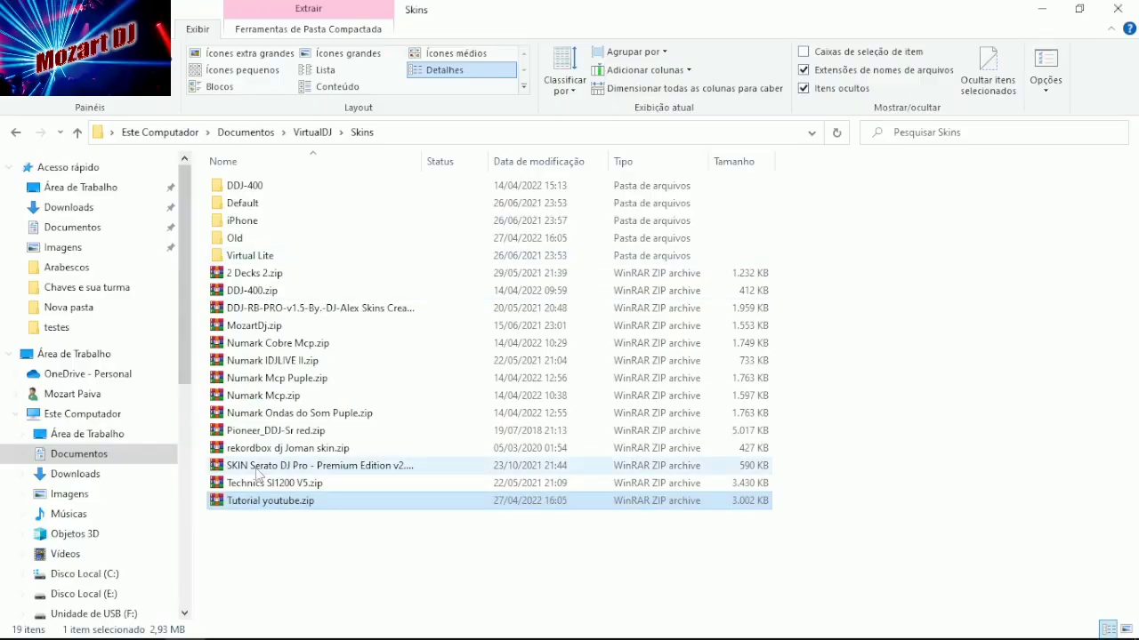
double_click(219, 241)
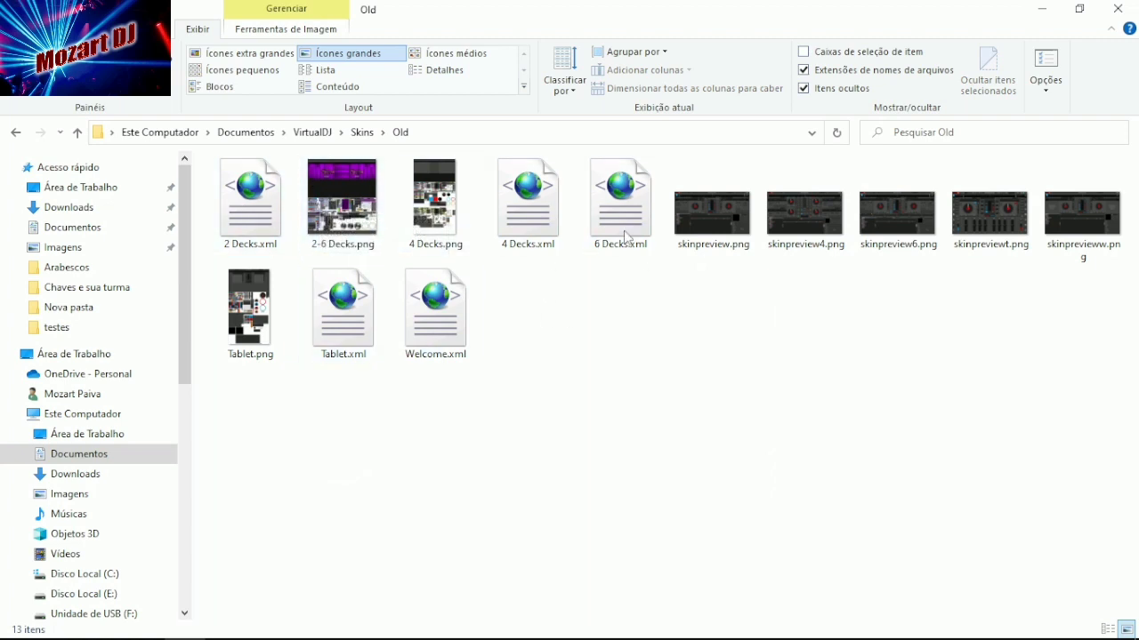
left_click(251, 211)
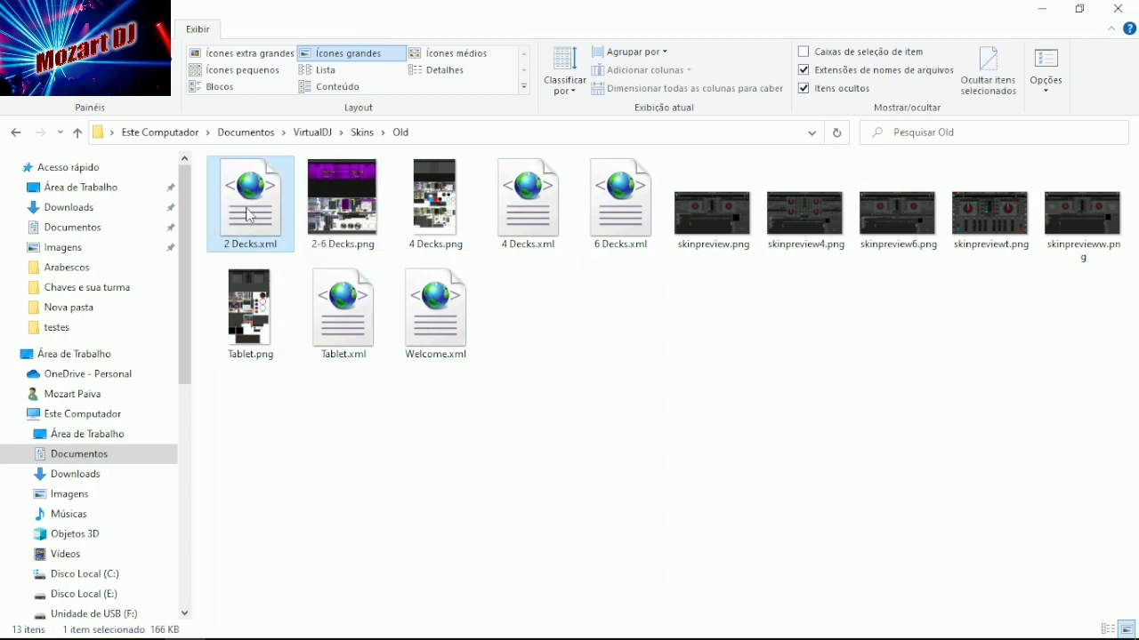
right_click(249, 214)
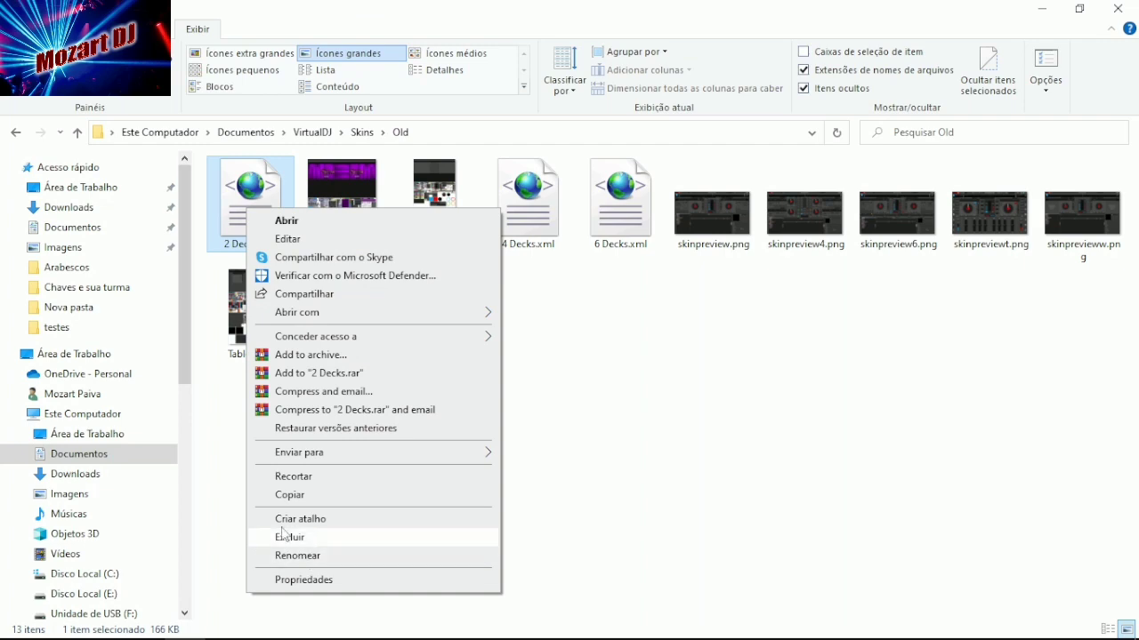
mouse_move(277, 318)
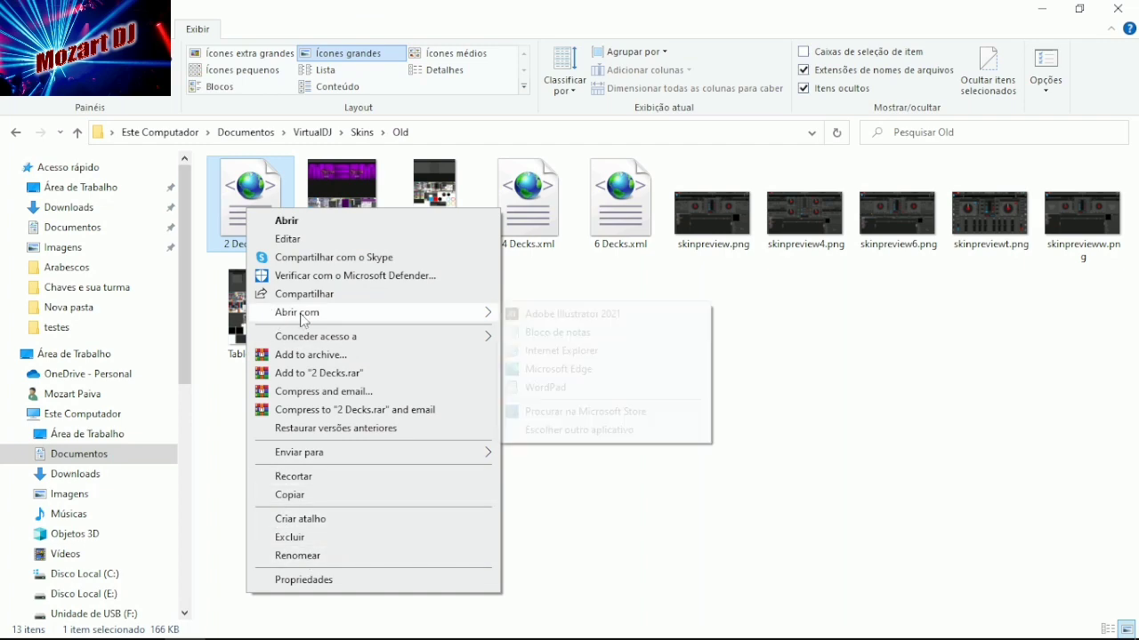
left_click(545, 333)
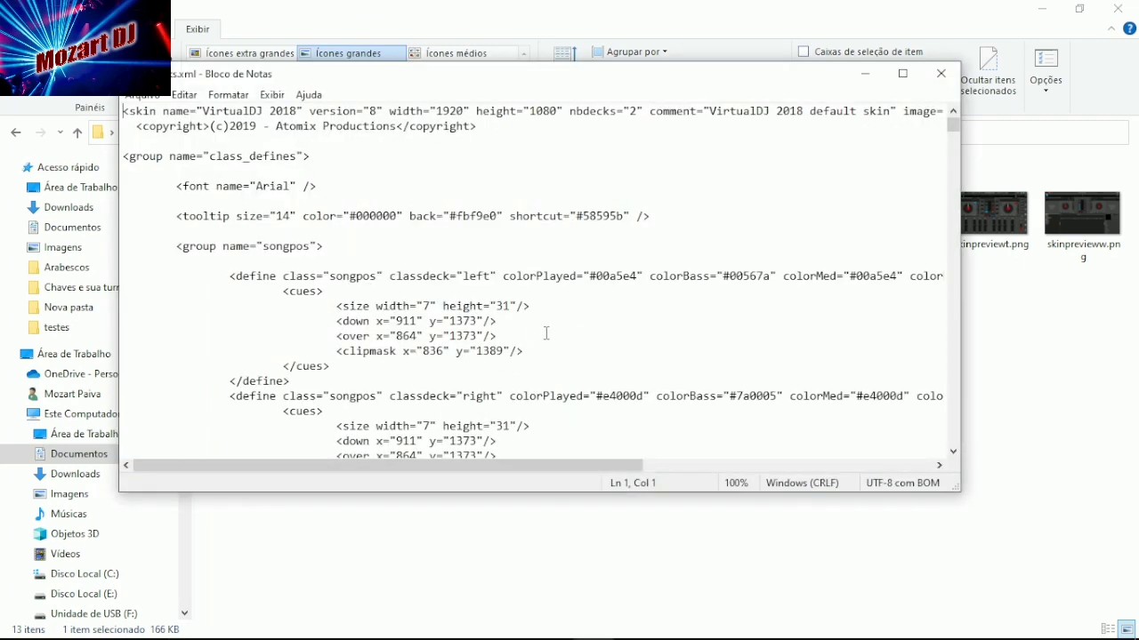
Examine the song position, color and button definitions in 2 Decks.xml.
scroll(303, 153, "down", 12)
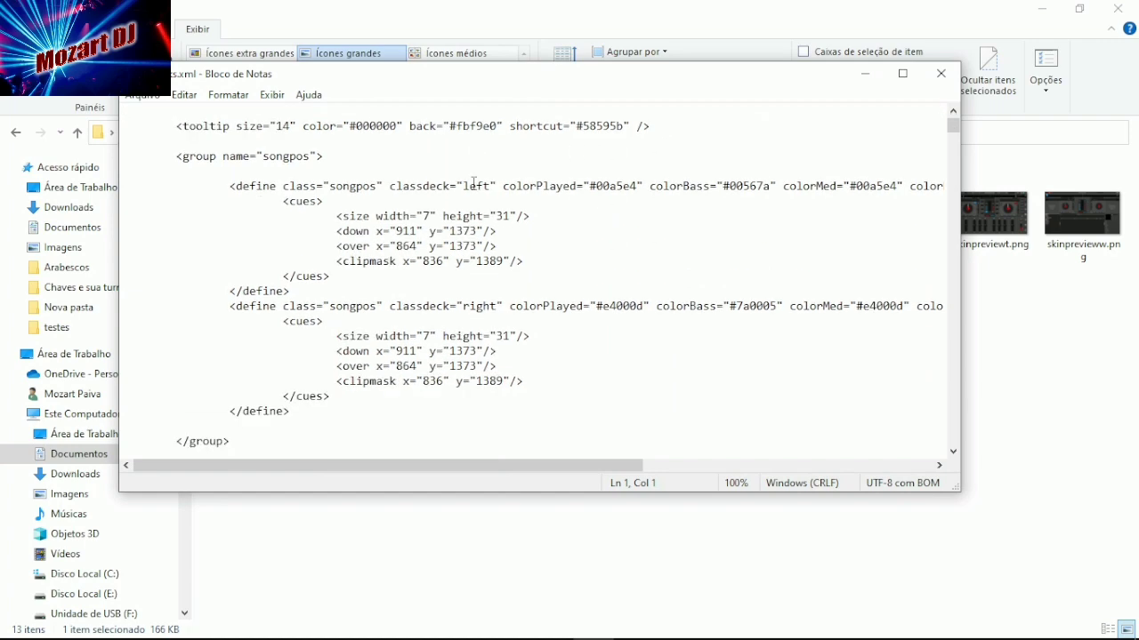
scroll(484, 221, "down", 11)
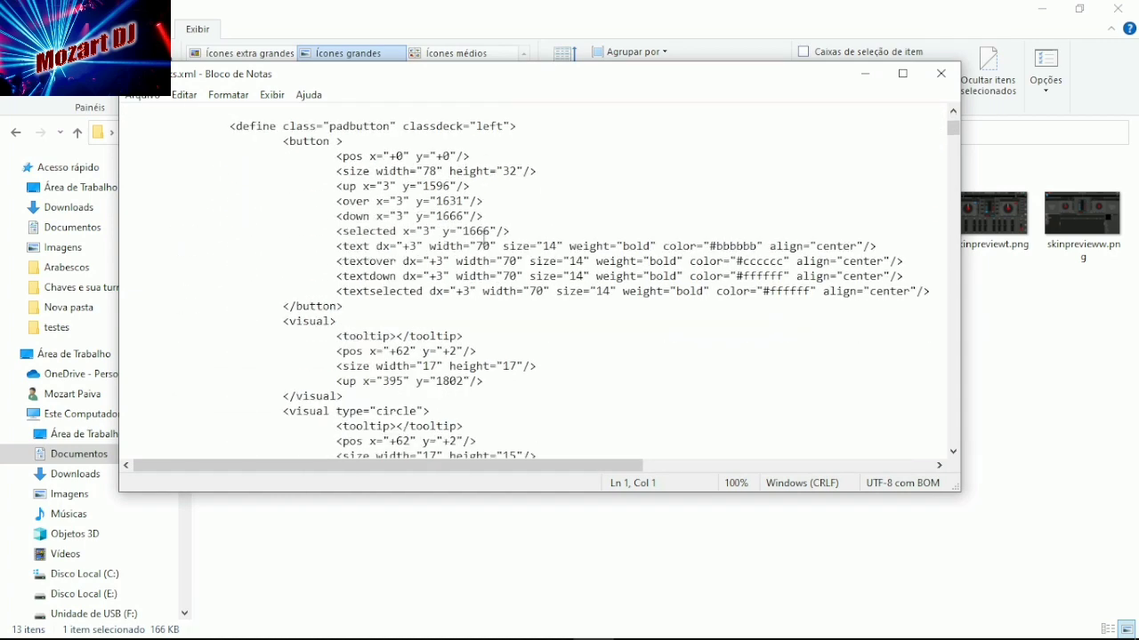
scroll(492, 274, "down", 15)
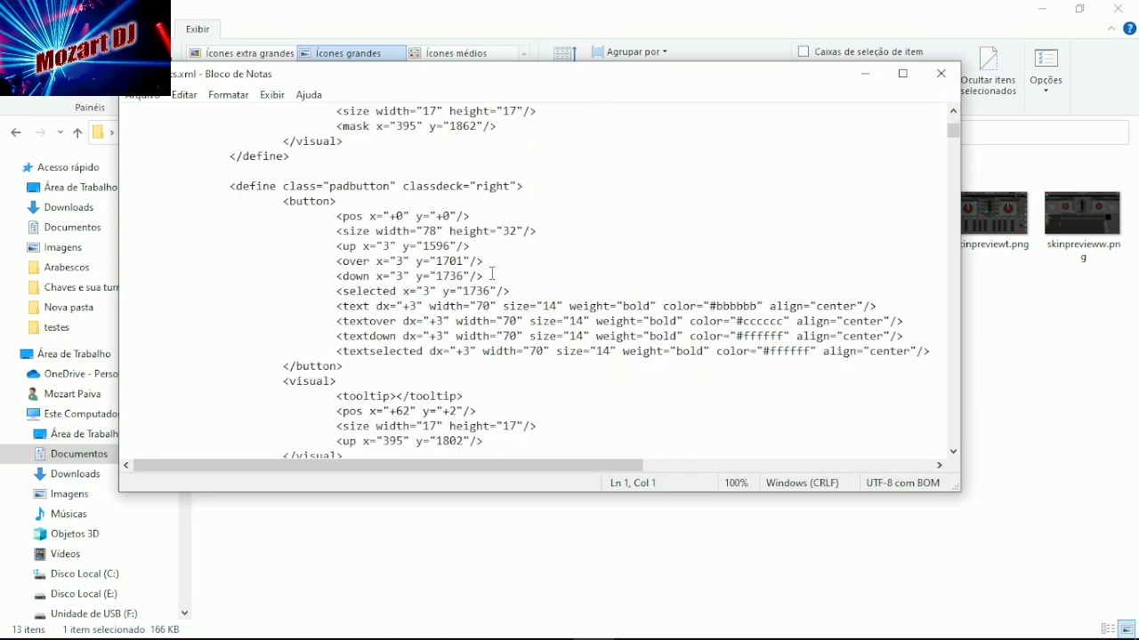
scroll(500, 296, "down", 7)
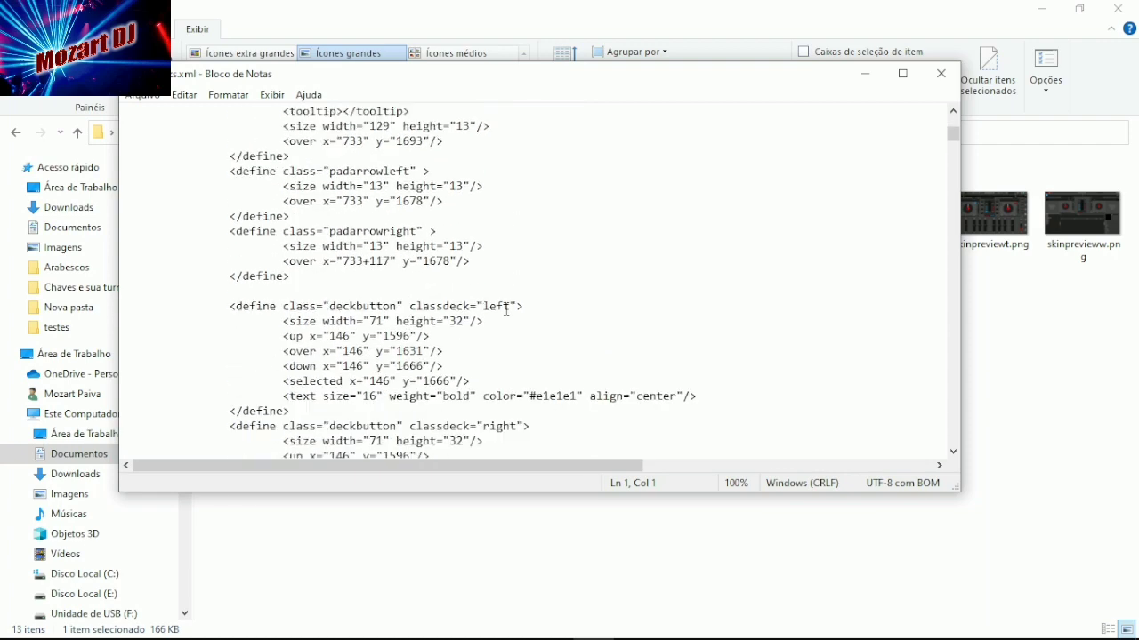
scroll(506, 312, "up", 4)
scroll(506, 313, "up", 15)
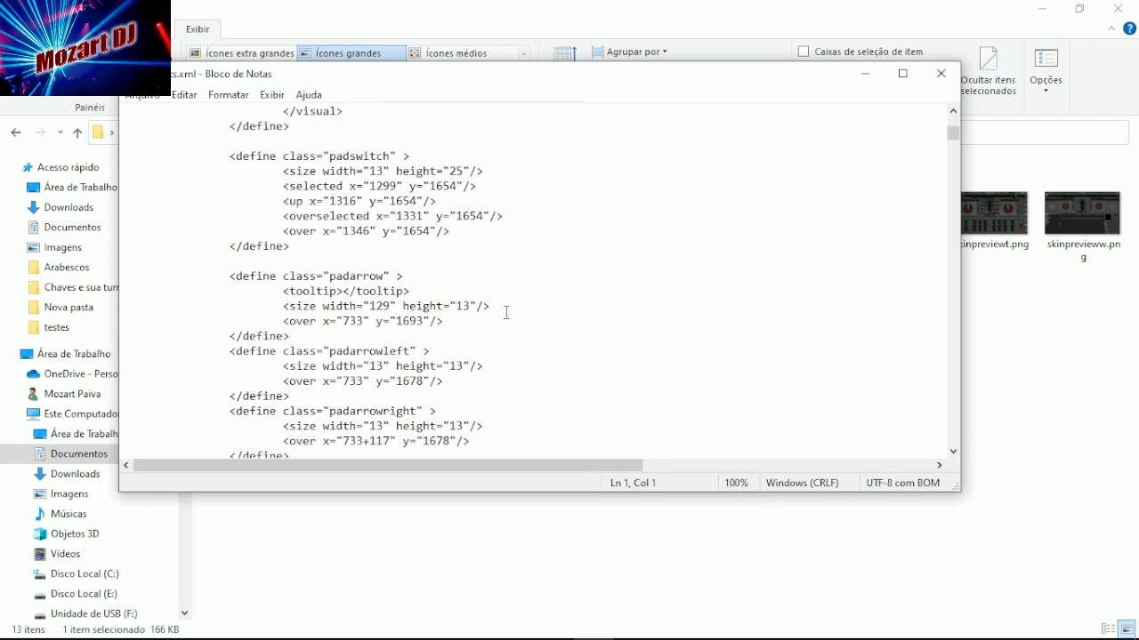
scroll(506, 312, "up", 15)
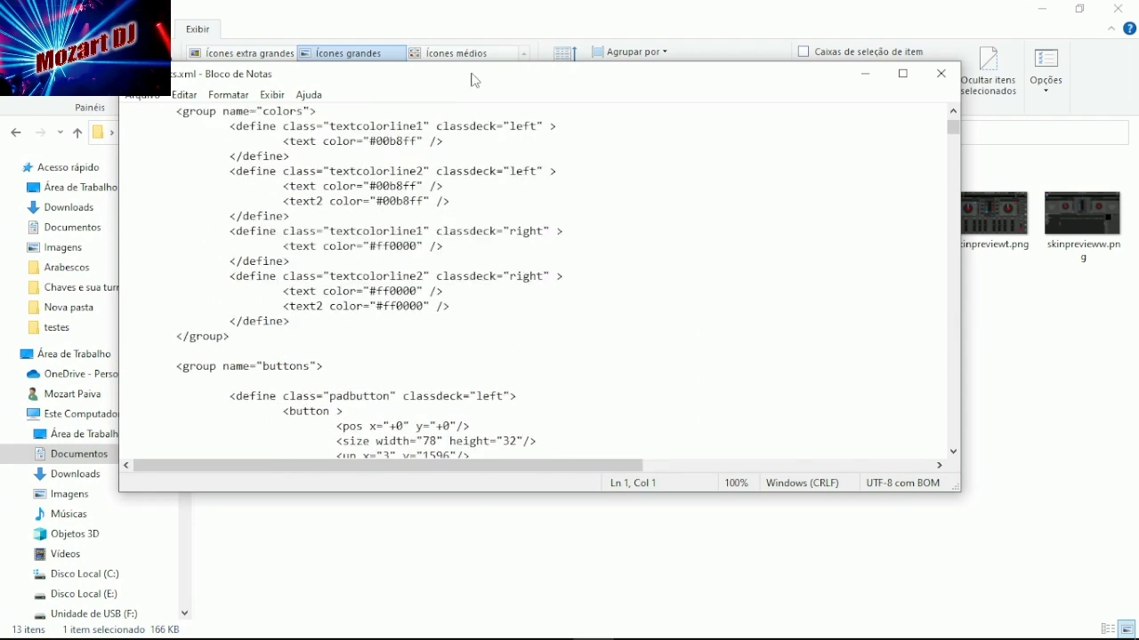
Switch to Photoshop and place the 2 Decks.xml Notepad window beside the skin image for comparison.
left_click_drag(471, 80, 781, 155)
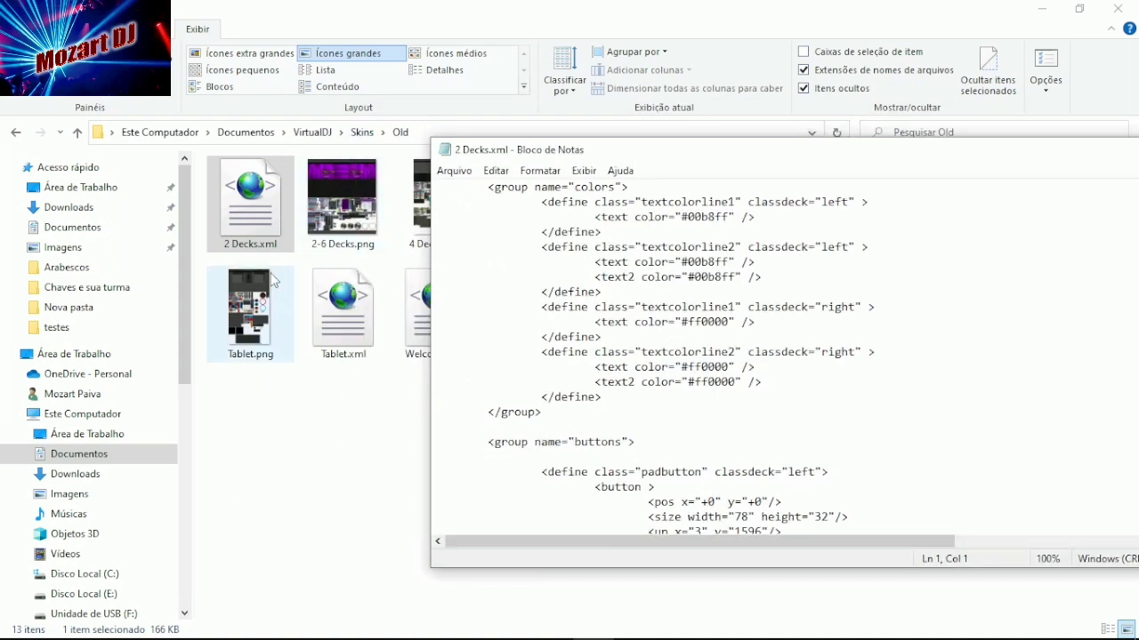
left_click(388, 625)
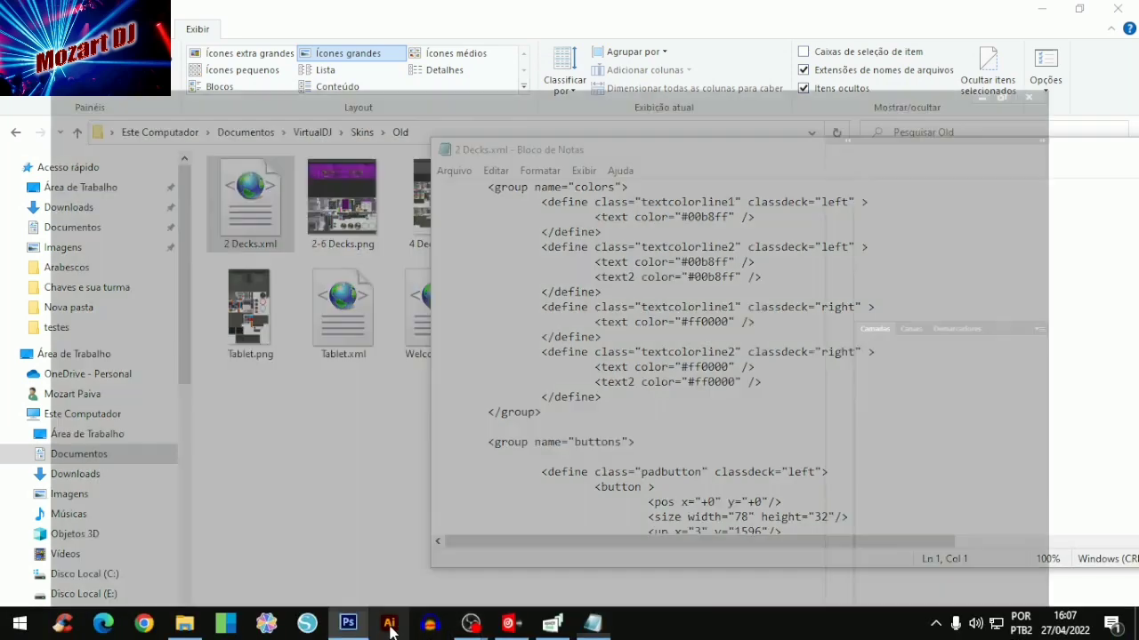
left_click(593, 623)
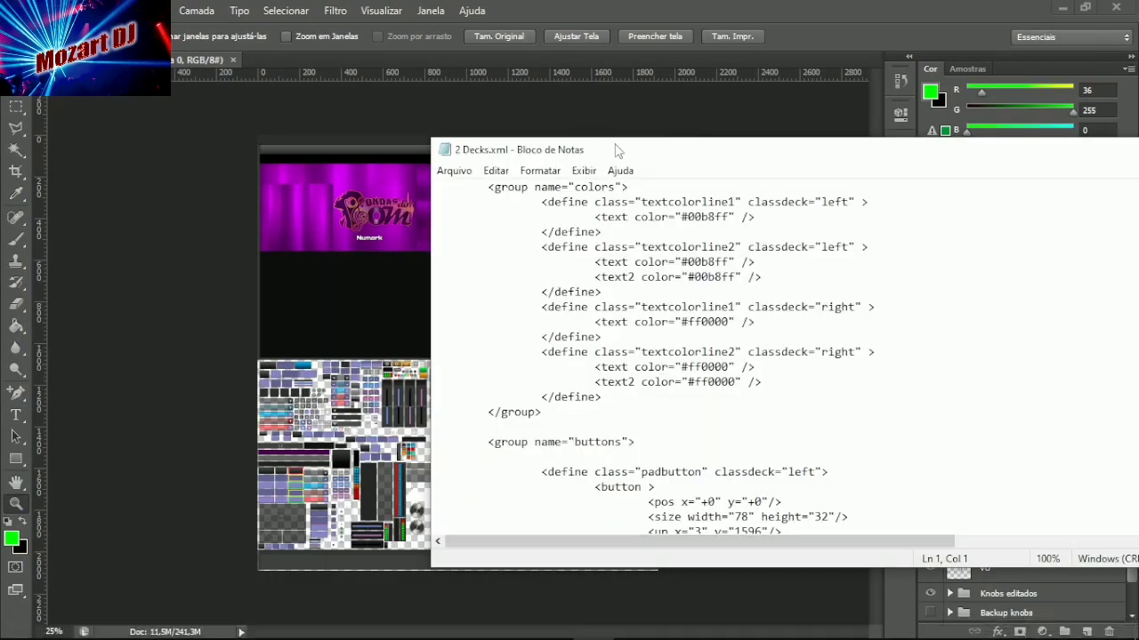
left_click_drag(617, 149, 803, 138)
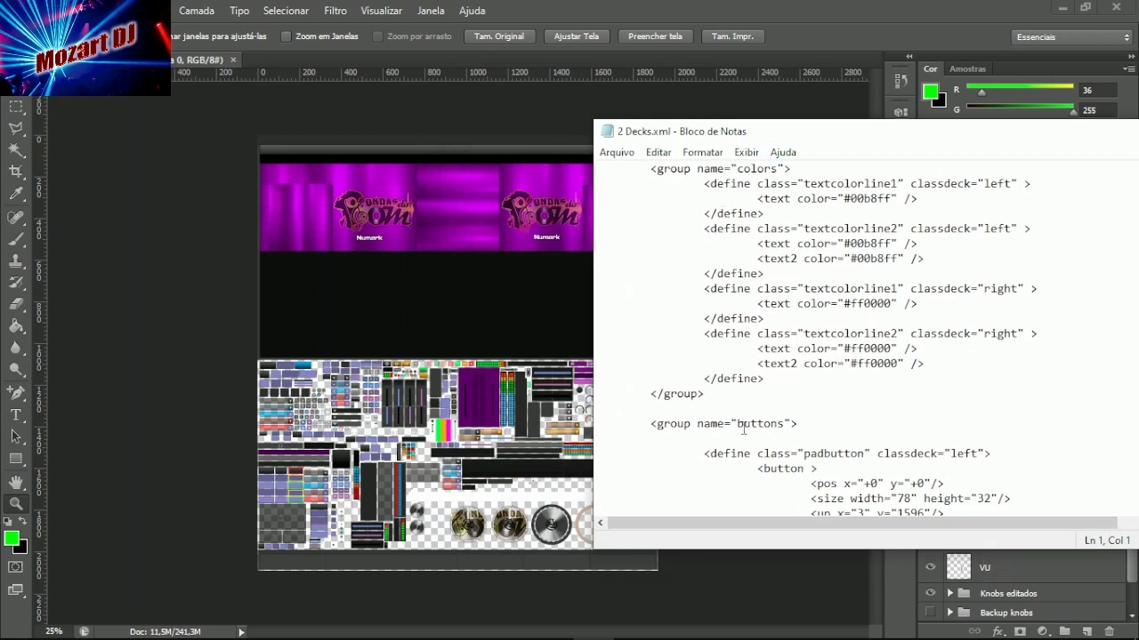
Switch to VirtualDJ and bring 2 Decks.xml in front of it to compare the padbutton definition with the skin.
scroll(744, 429, "down", 2)
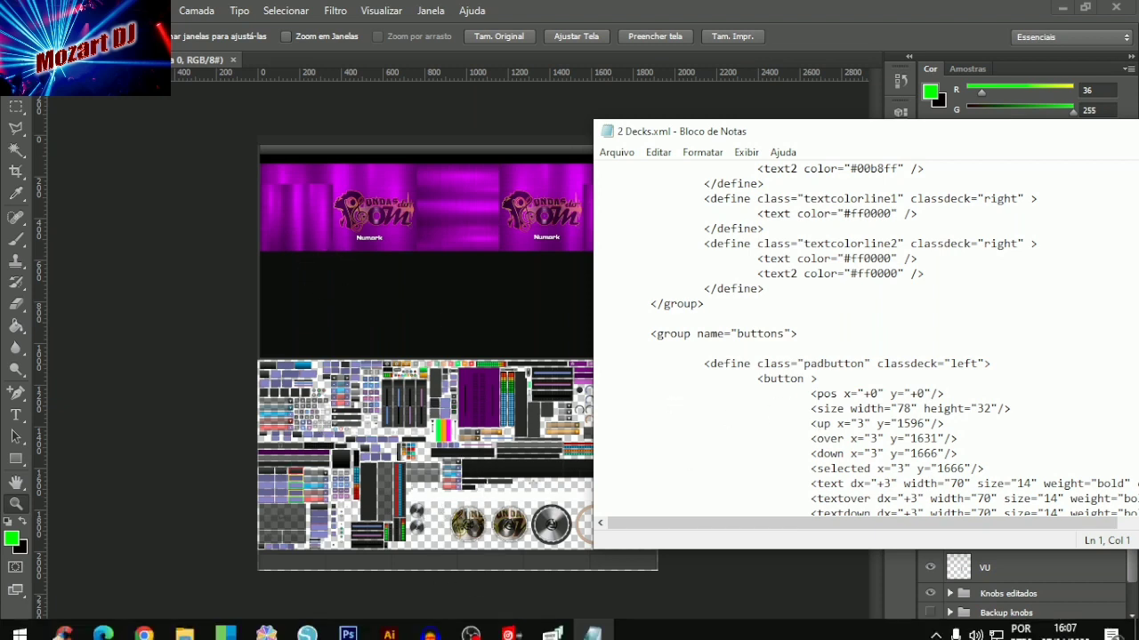
left_click(502, 627)
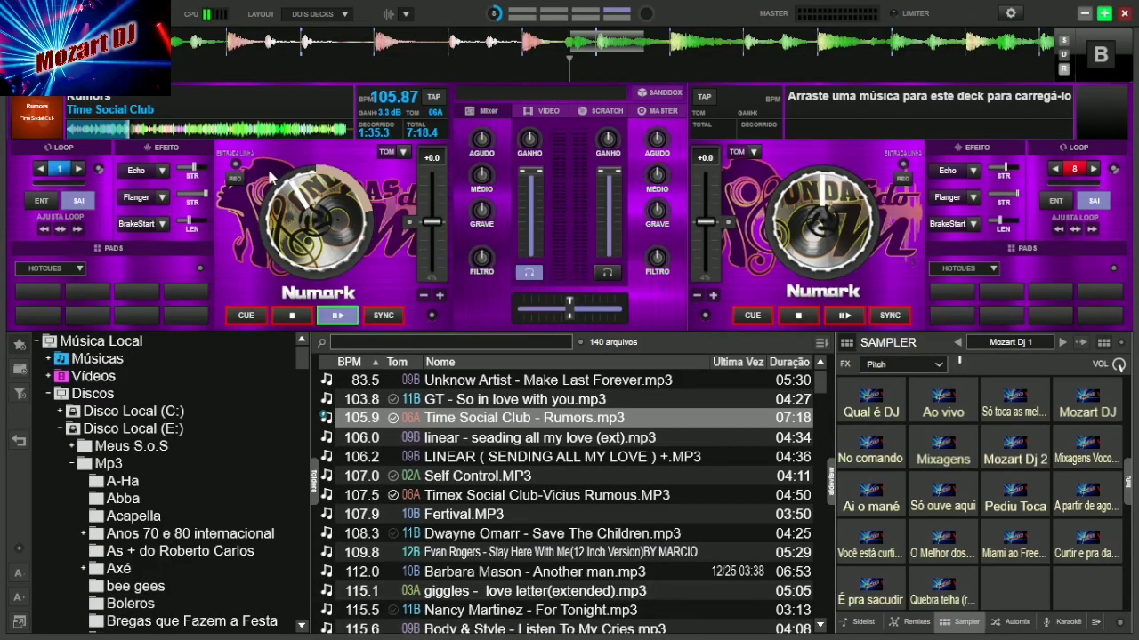
key("alt+Tab")
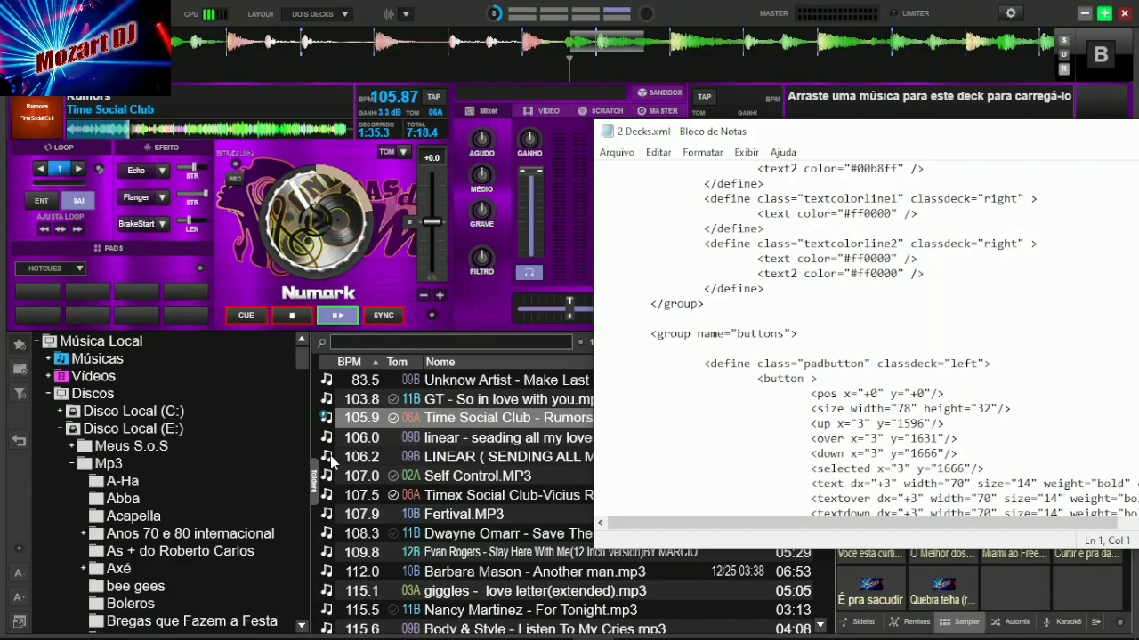
Move the 2 Decks.xml window over the VirtualDJ decks, view the skin image in Photoshop and return to VirtualDJ.
left_click_drag(823, 132, 601, 83)
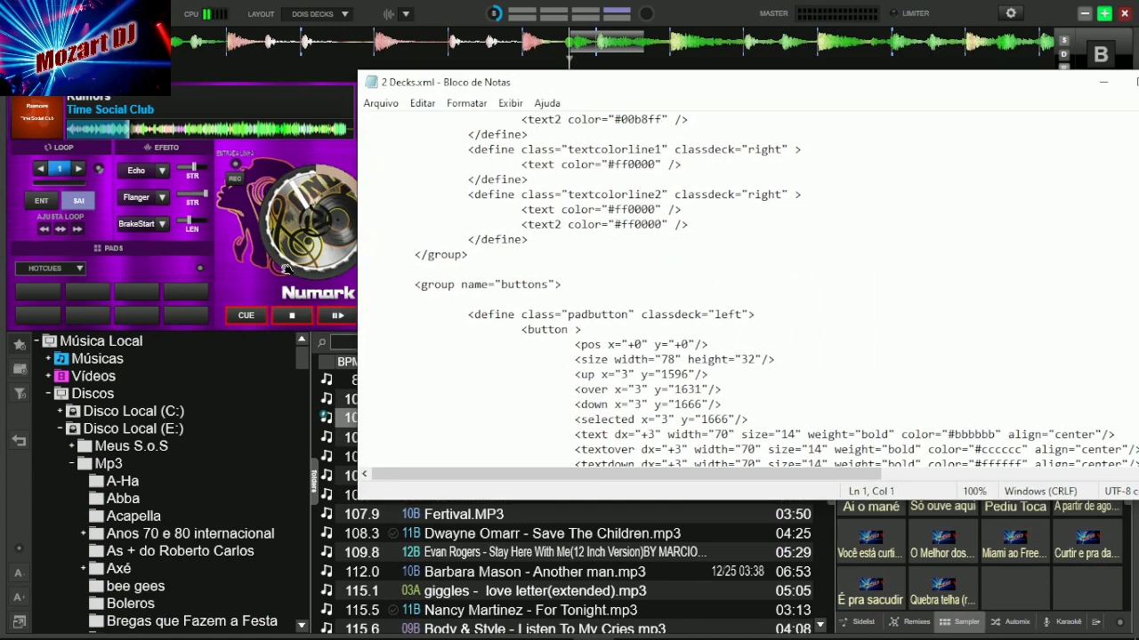
key("alt+Tab")
key("alt+Tab")
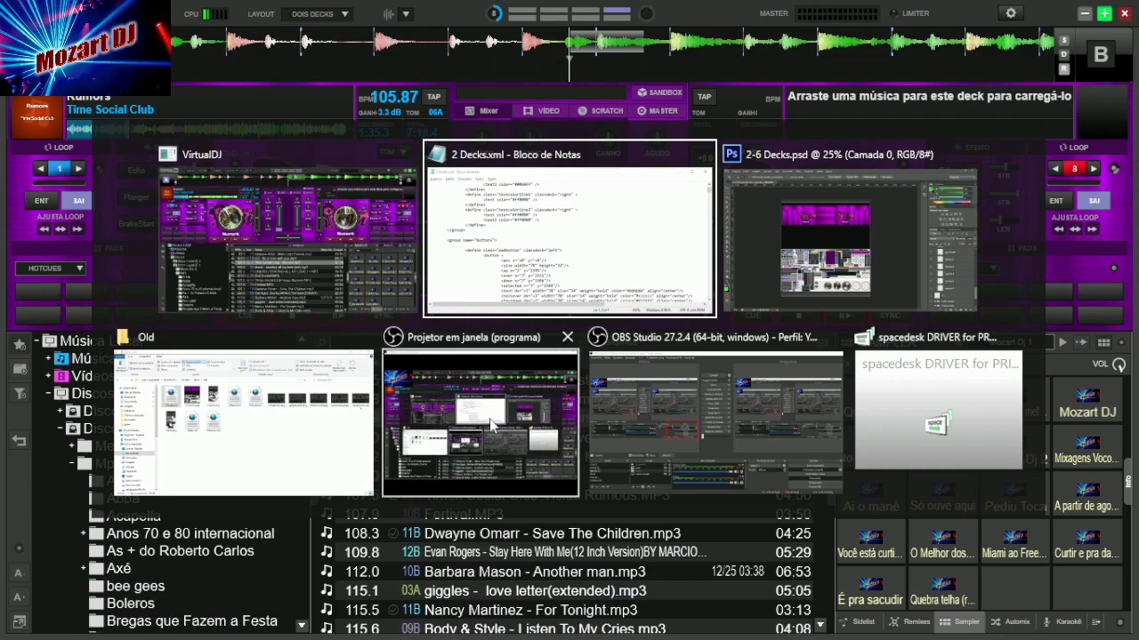
key("alt+Tab")
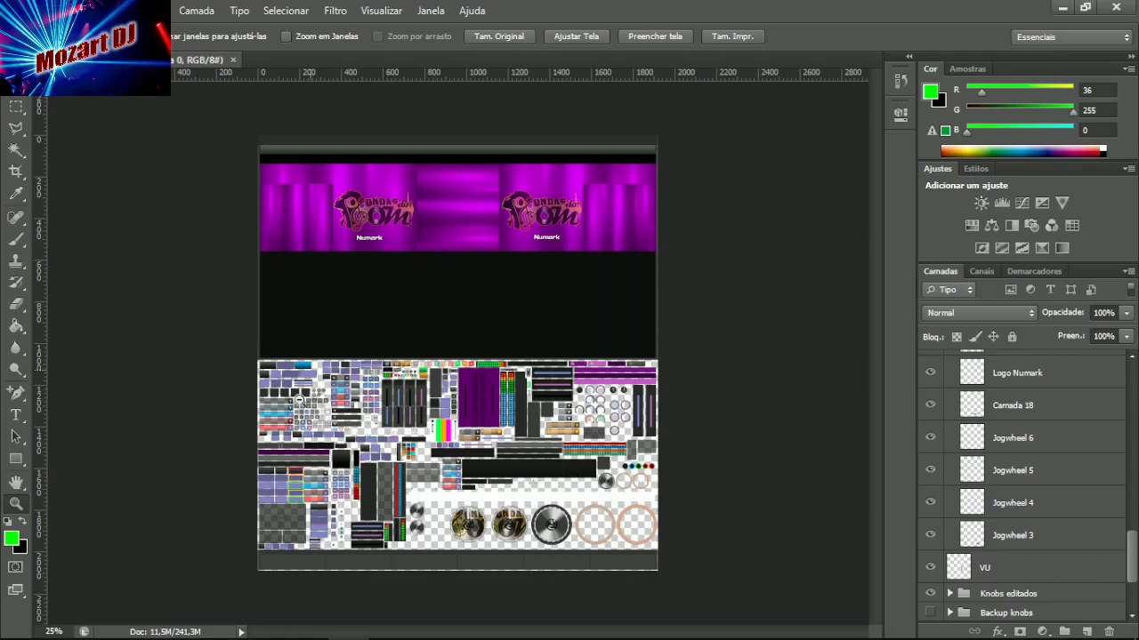
key("alt+Tab")
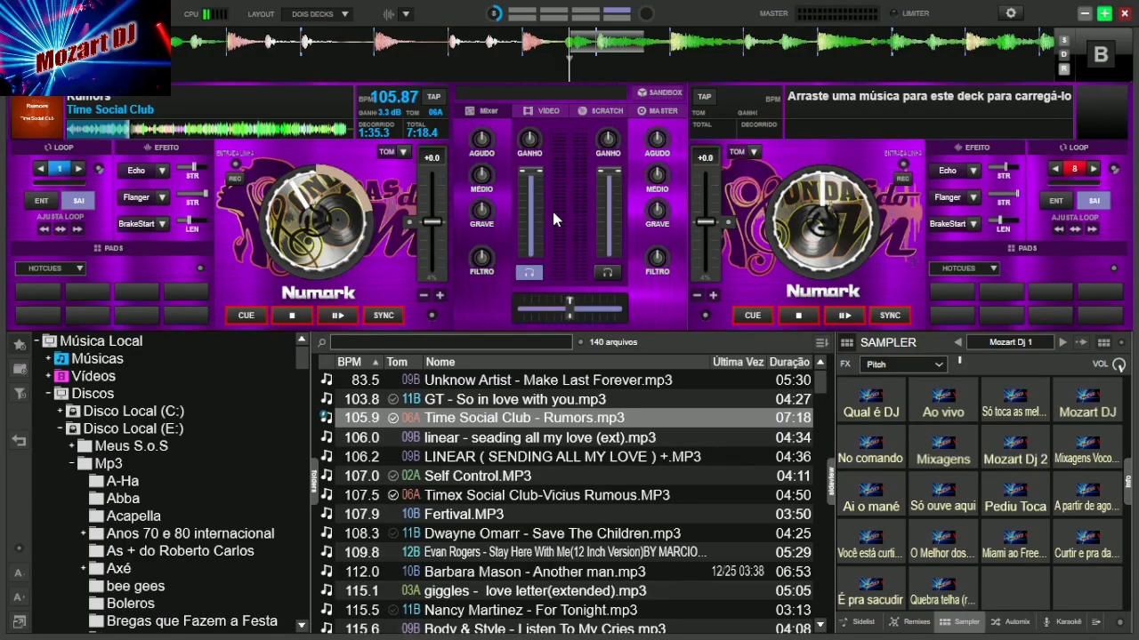
Bring 2 Decks.xml back in front of VirtualDJ, center its window over the decks and close the file.
key("alt+Tab")
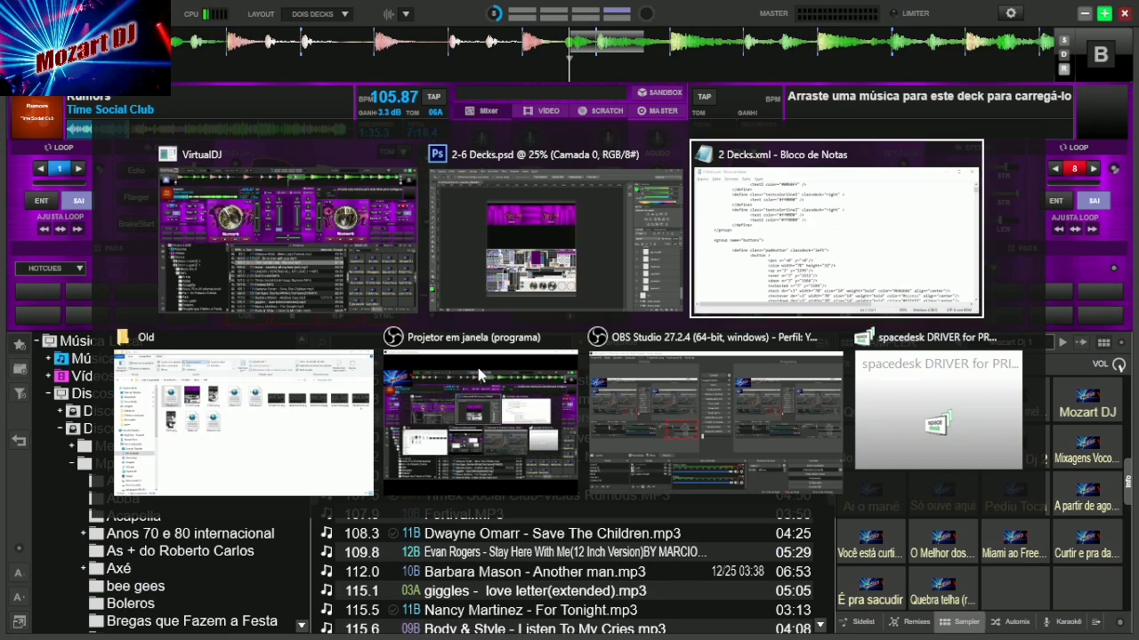
key("alt+Tab")
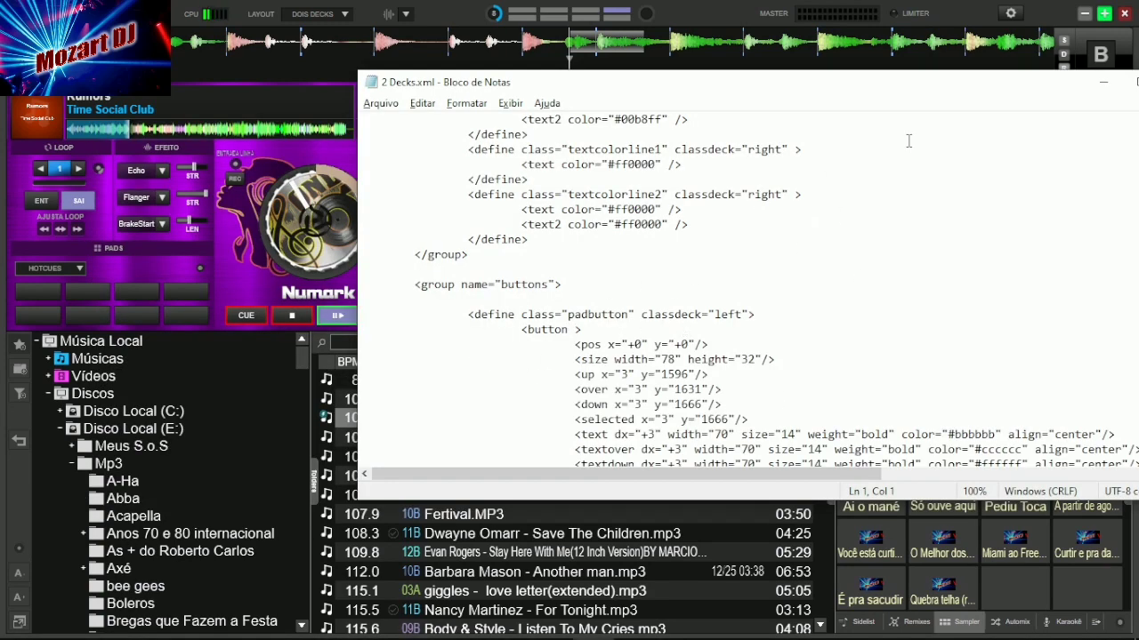
left_click_drag(754, 83, 591, 86)
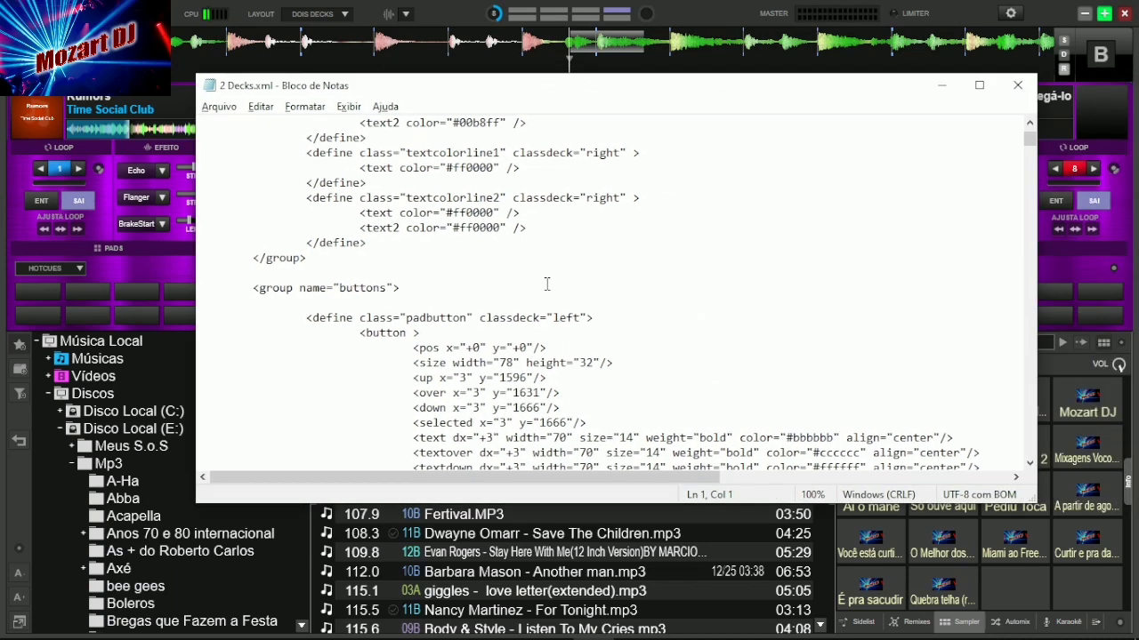
key("alt+F4")
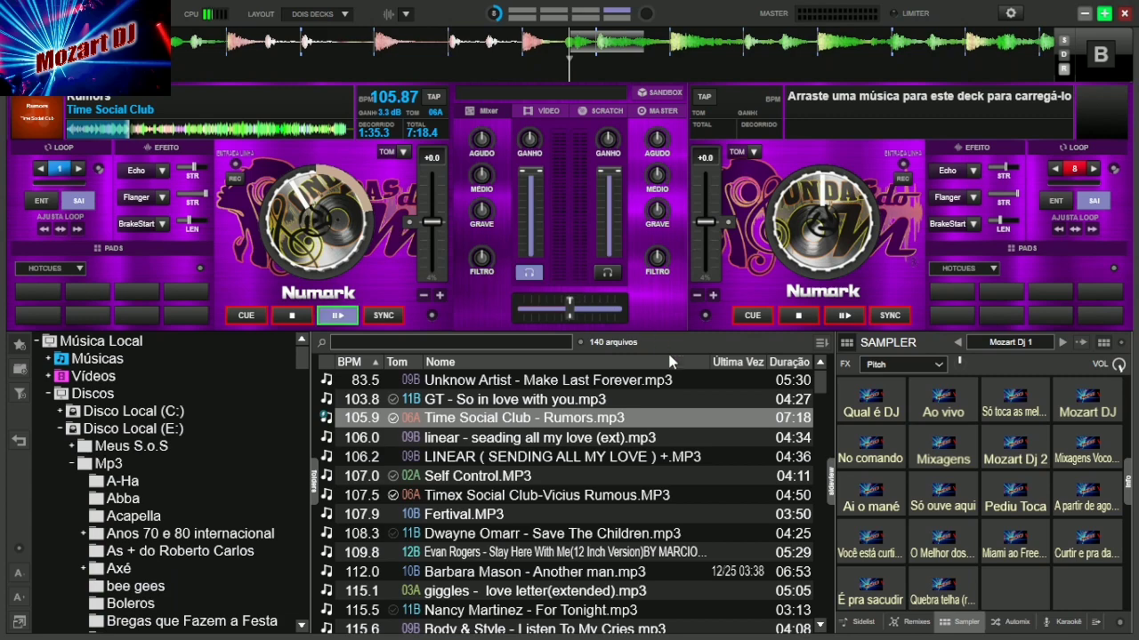
Load the DDJ-400 skin from the interface settings to view its layout, and load the DDJ-RB-PRO-v1.5 skin to compare.
left_click(1010, 13)
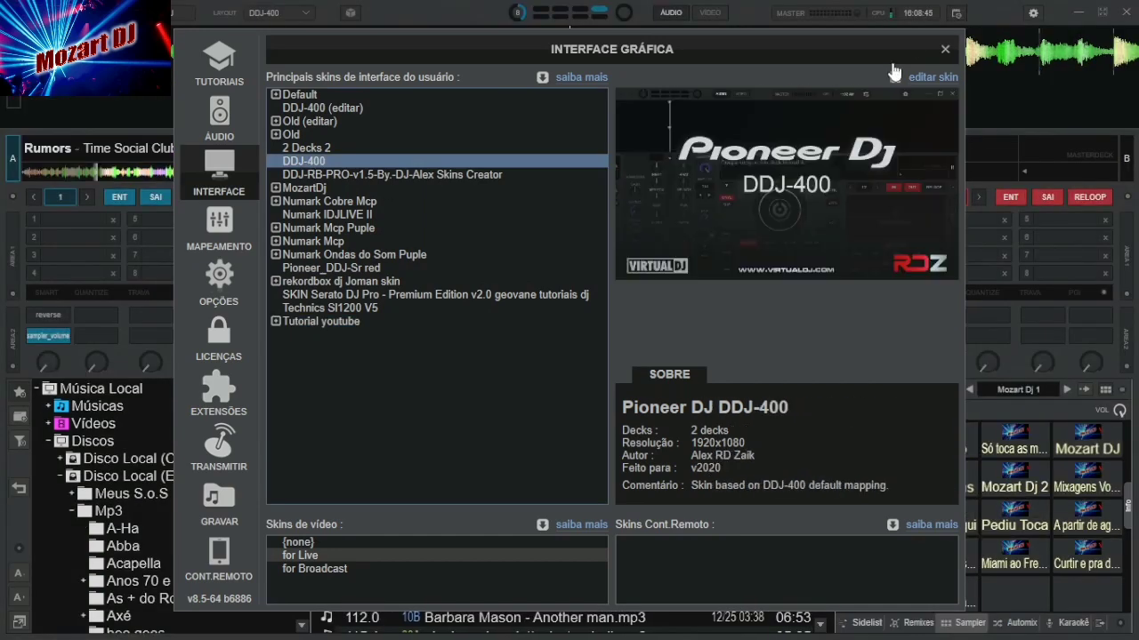
left_click(944, 49)
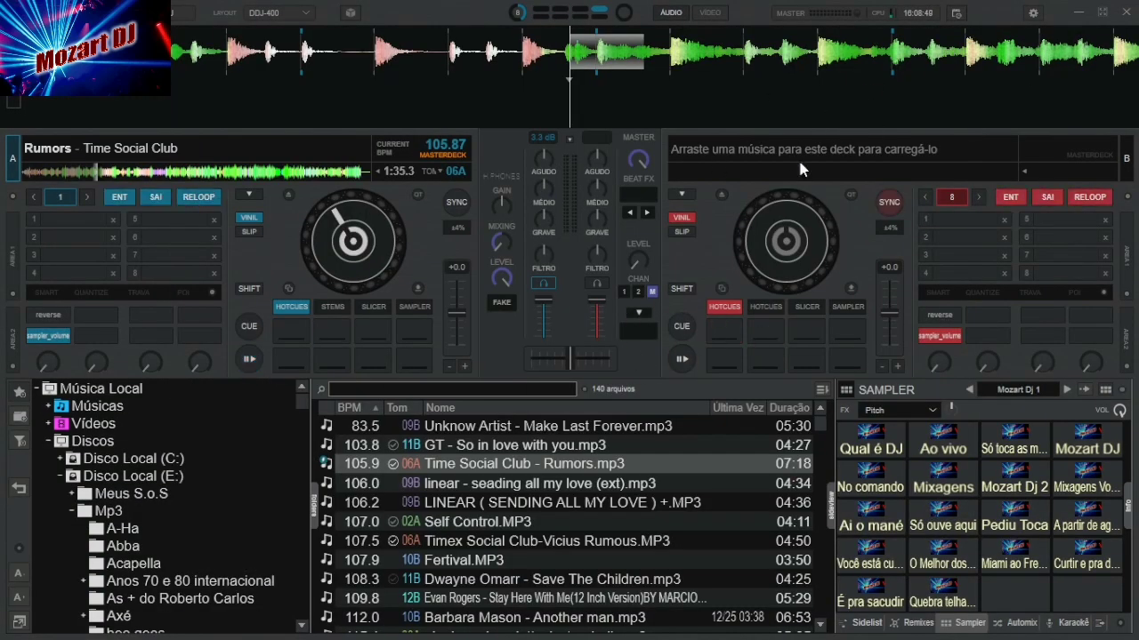
left_click(1032, 14)
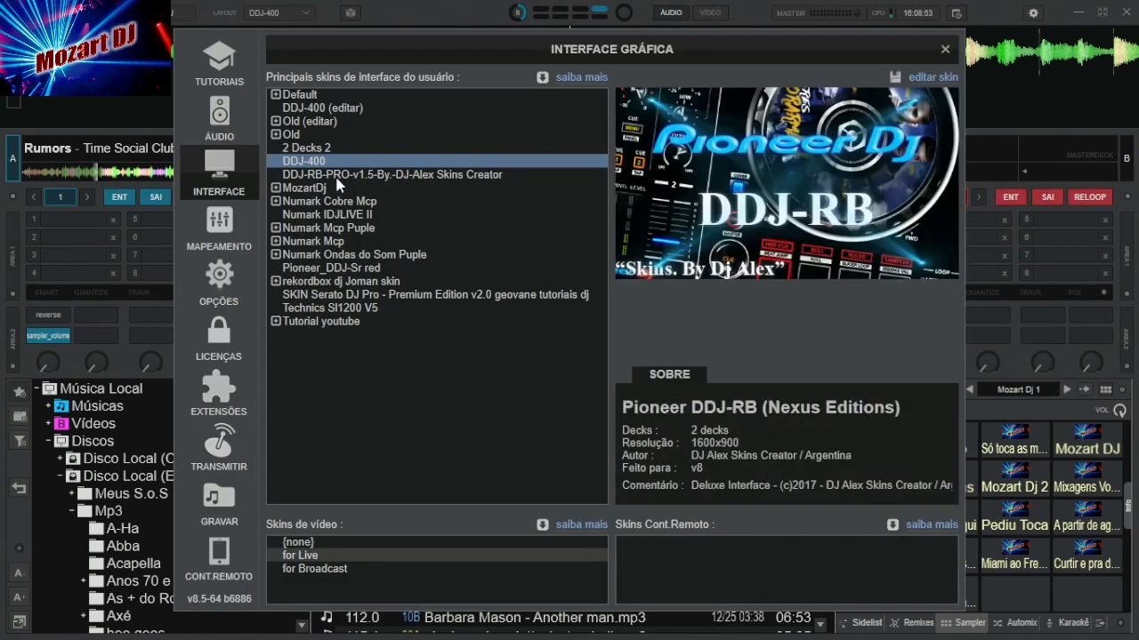
left_click(334, 174)
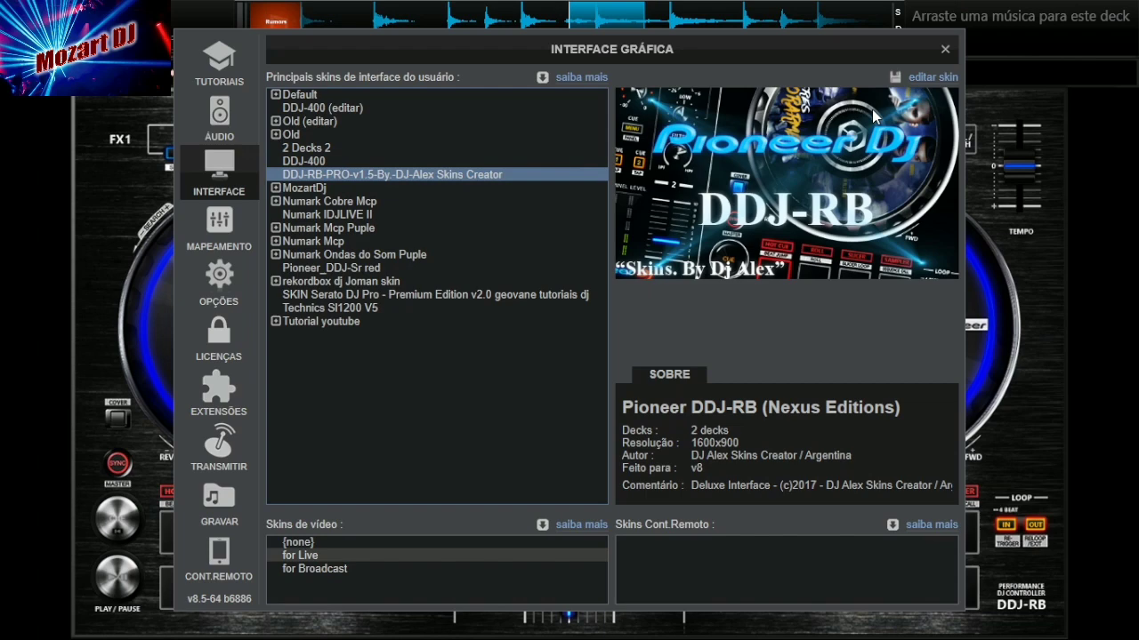
left_click(945, 49)
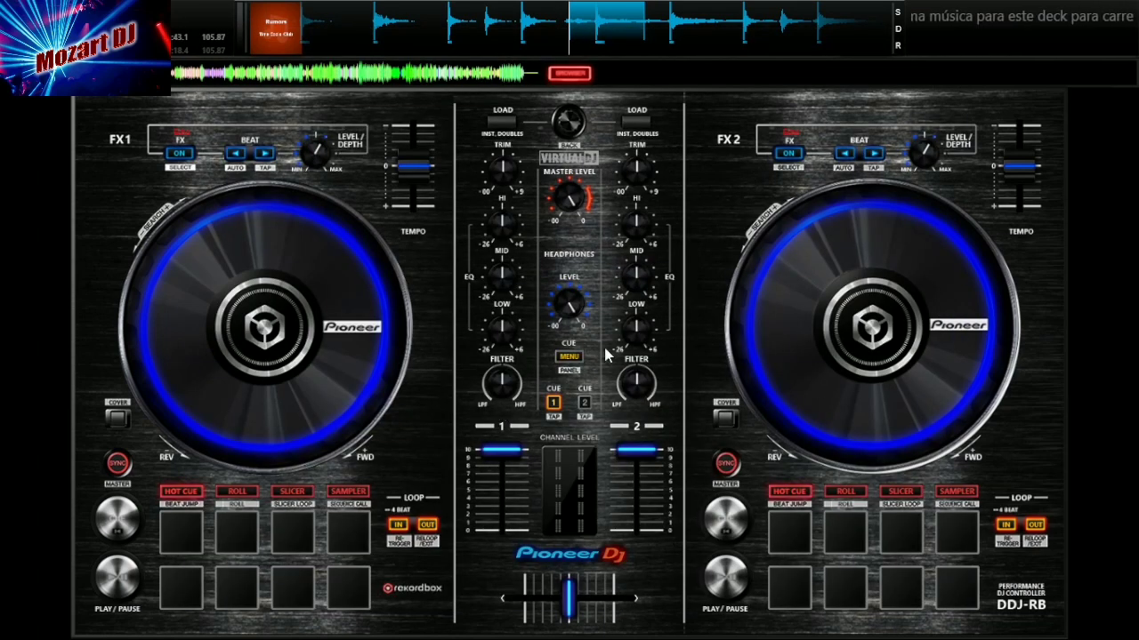
Reopen the interface settings, load the Default skin and close the settings to view its Pro layout.
left_click(569, 356)
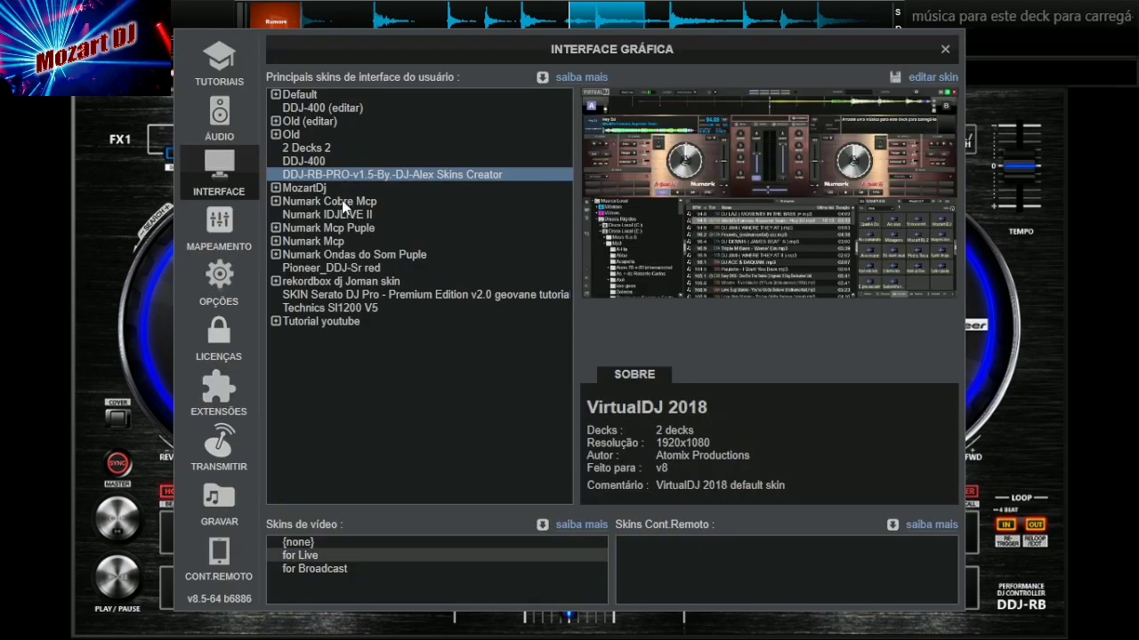
left_click(432, 96)
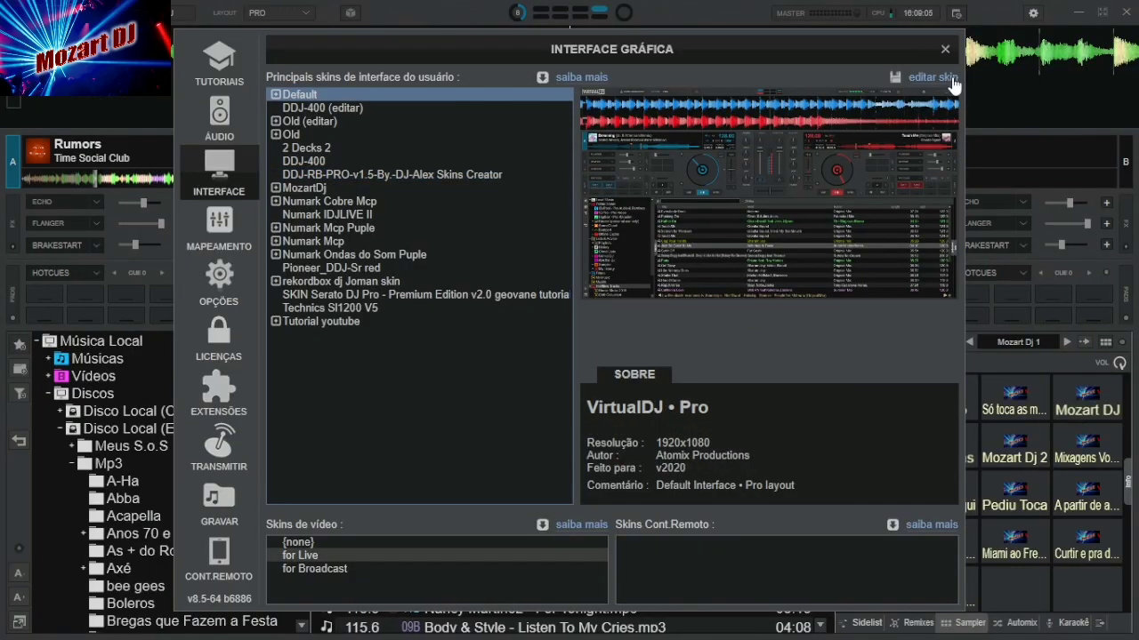
left_click(944, 48)
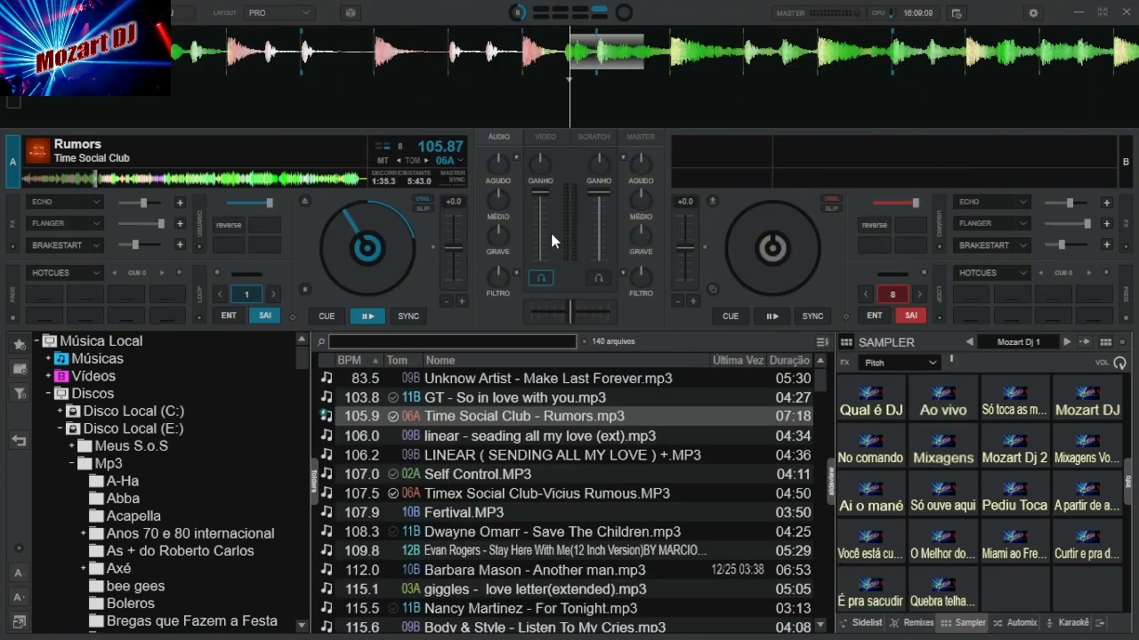
Load the unmodified Old skin from the interface settings and close the settings window.
left_click(1033, 14)
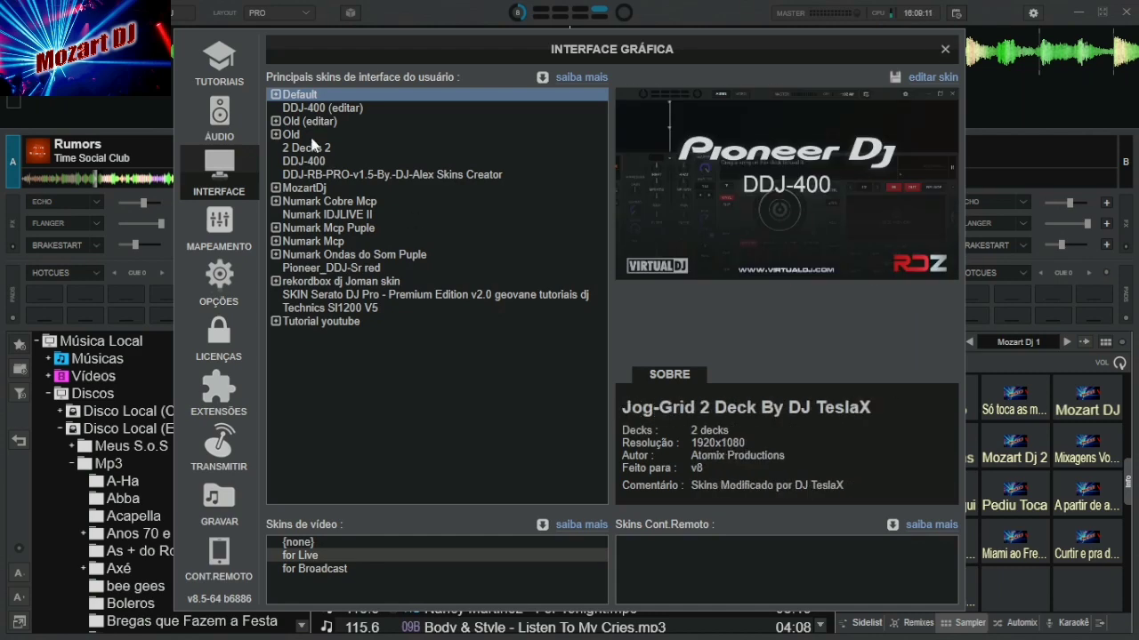
left_click(300, 135)
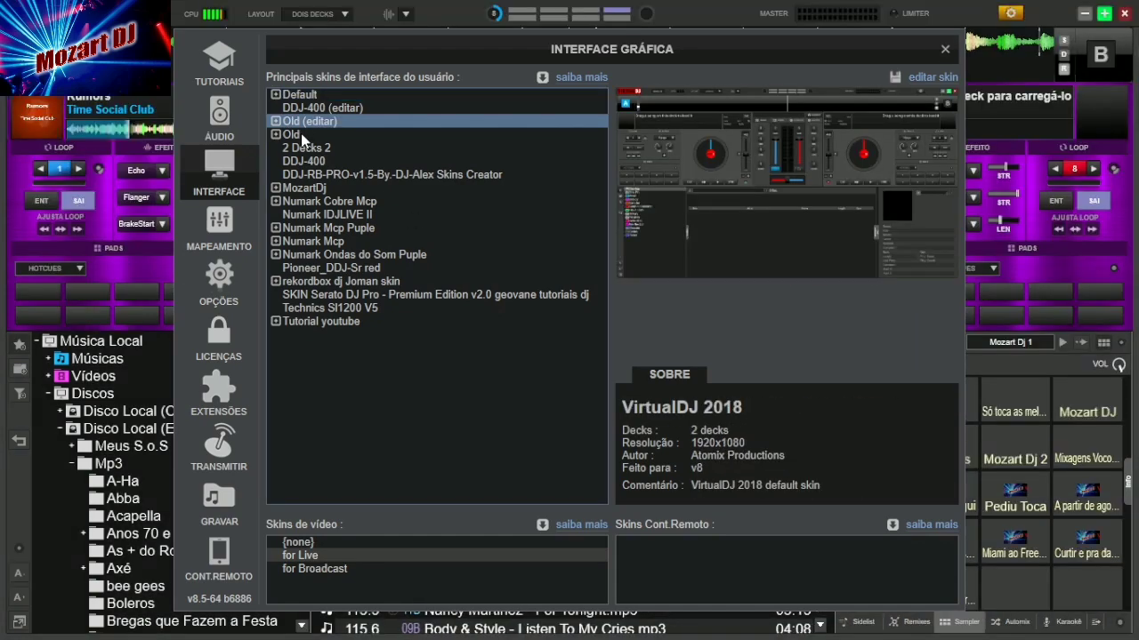
left_click(944, 50)
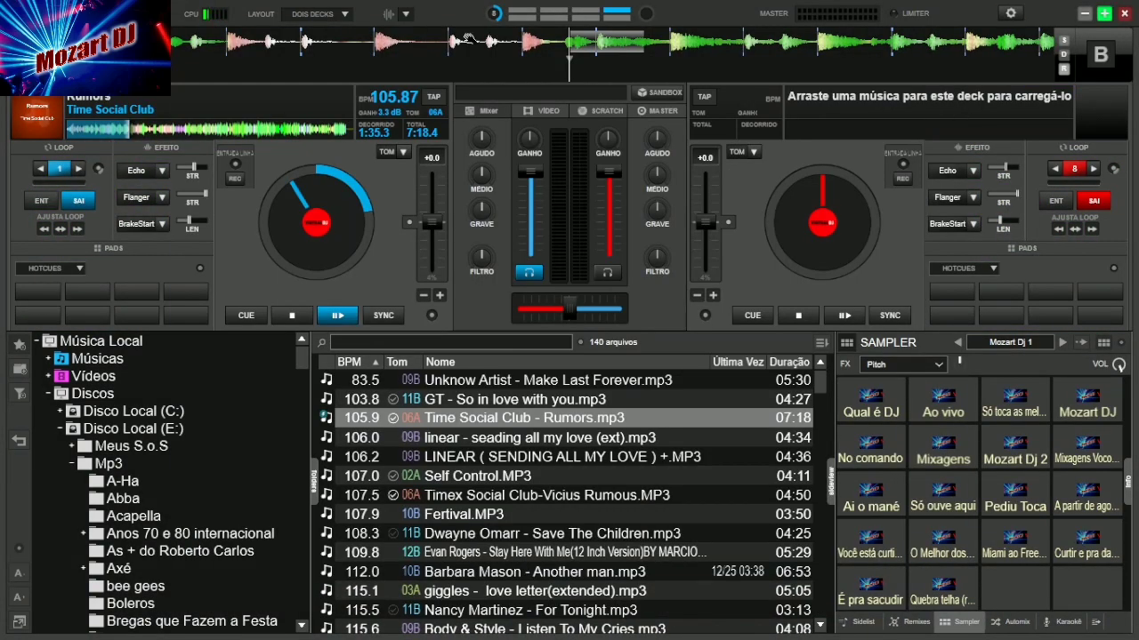